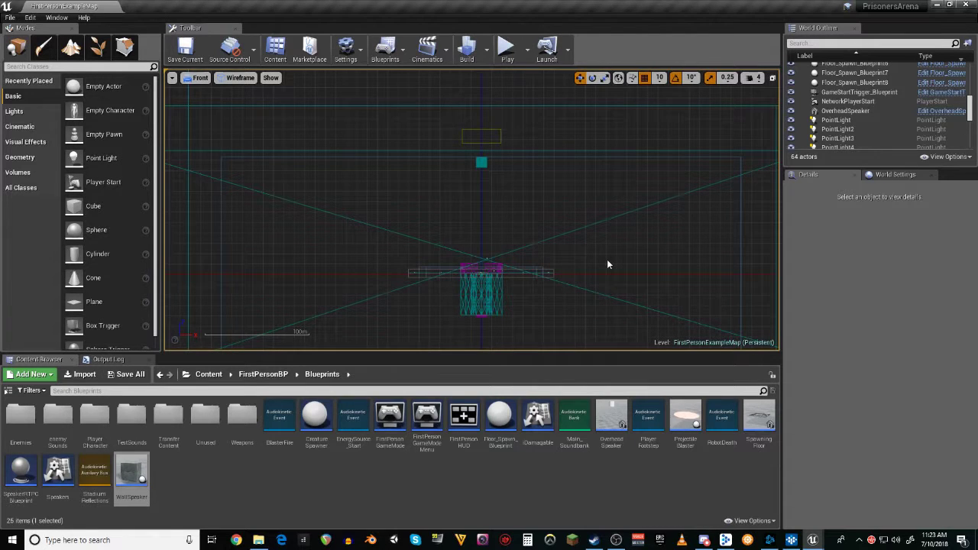
- Switch the viewport to perspective and inspect the starting room and elevator shaft, selecting Starting_Room_Blueprint and Elevator_Blueprint
{"action": "key", "text": "alt+g"}
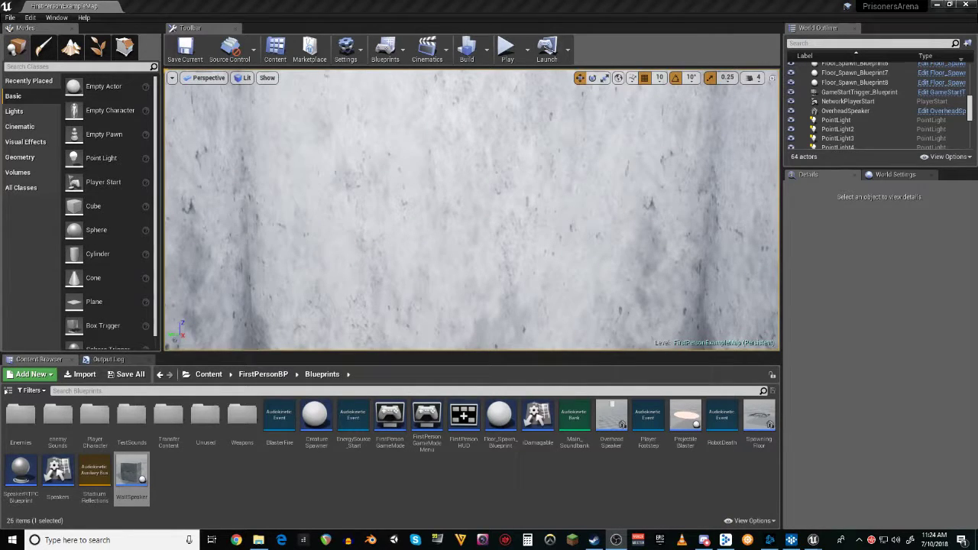
{"action": "left_click", "coordinate": [425, 224]}
{"action": "mouse_move", "coordinate": [460, 185]}
{"action": "right_mouse_down"}
{"action": "mouse_move", "coordinate": [471, 221]}
{"action": "mouse_move", "coordinate": [488, 184]}
{"action": "mouse_move", "coordinate": [493, 223]}
{"action": "mouse_move", "coordinate": [491, 214]}
{"action": "mouse_move", "coordinate": [475, 246]}
{"action": "mouse_move", "coordinate": [474, 229]}
{"action": "mouse_move", "coordinate": [473, 257]}
{"action": "mouse_move", "coordinate": [482, 254]}
{"action": "mouse_move", "coordinate": [461, 185]}
{"action": "right_mouse_up"}
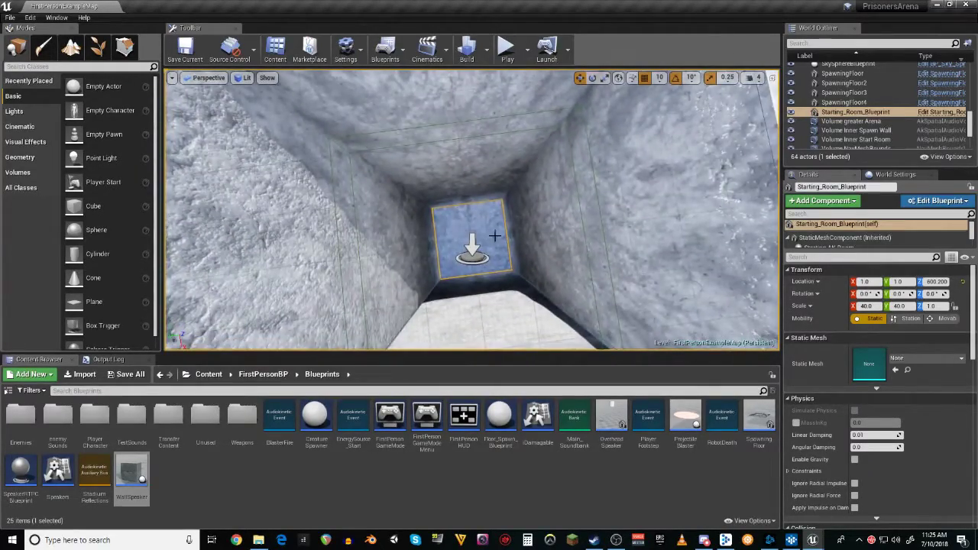
{"action": "right_click_drag", "start_coordinate": [495, 236], "coordinate": [546, 258]}
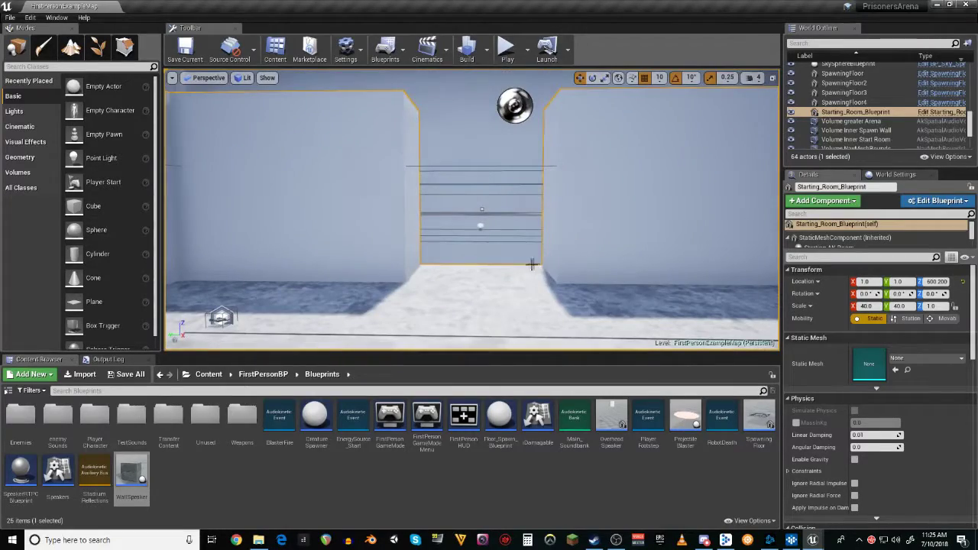
{"action": "right_click_drag", "start_coordinate": [500, 237], "coordinate": [513, 294]}
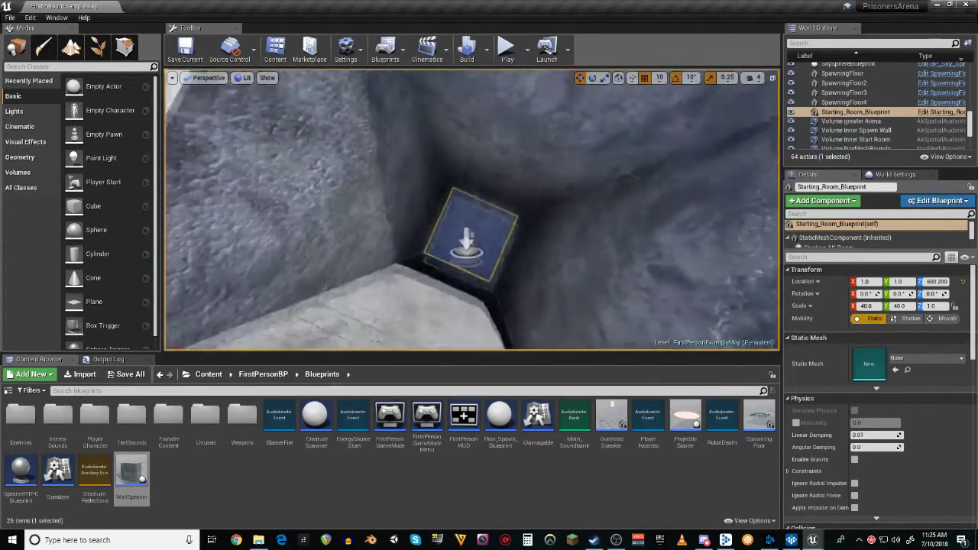
{"action": "right_click_drag", "start_coordinate": [513, 170], "coordinate": [516, 184]}
{"action": "left_click", "coordinate": [516, 184]}
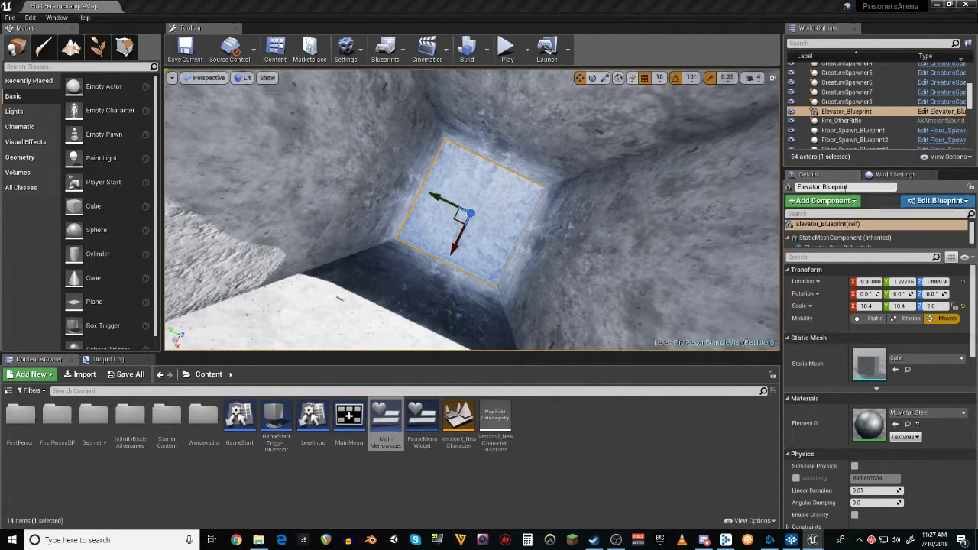
- Test-play the level in the selected viewport and quit the game from its main menu
{"action": "left_click", "coordinate": [507, 51]}
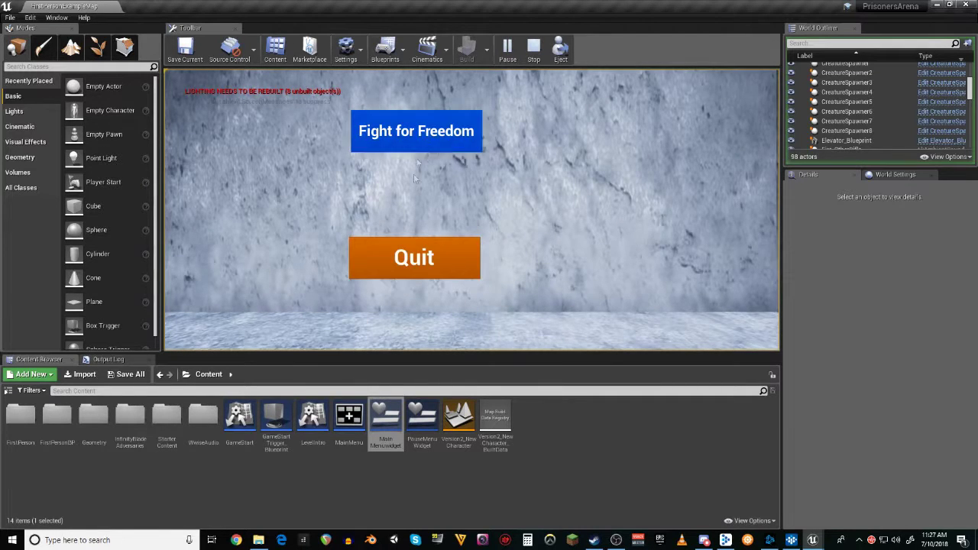
{"action": "left_click", "coordinate": [413, 259]}
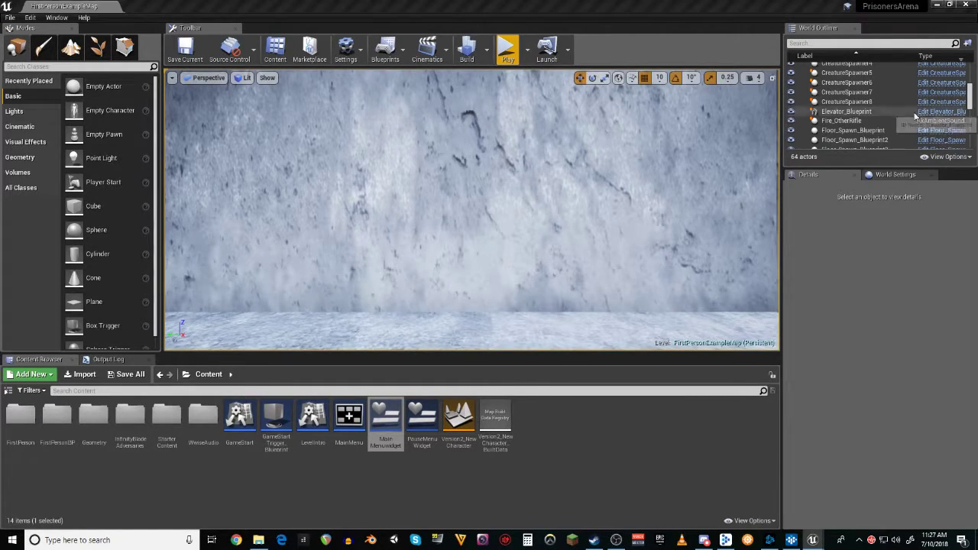
{"action": "left_click", "coordinate": [526, 53]}
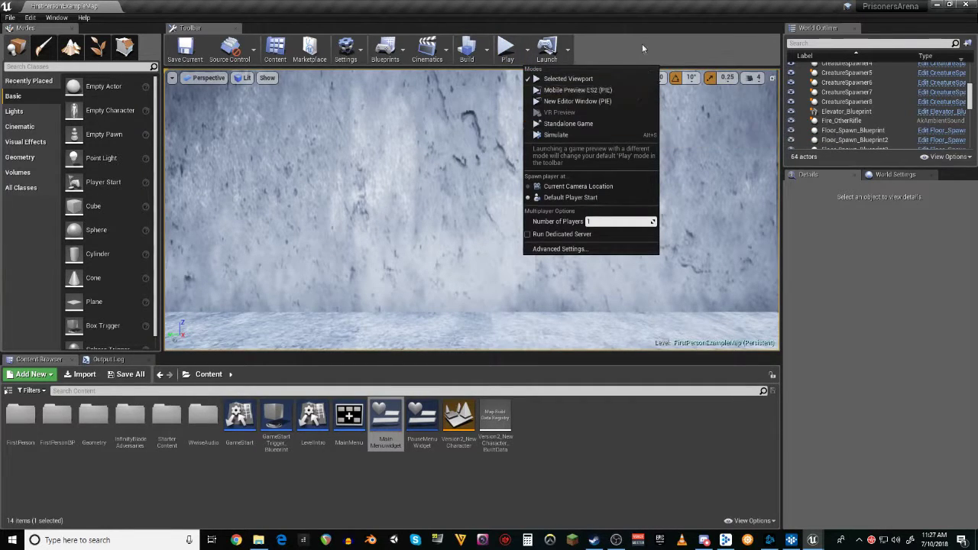
{"action": "left_click", "coordinate": [604, 48]}
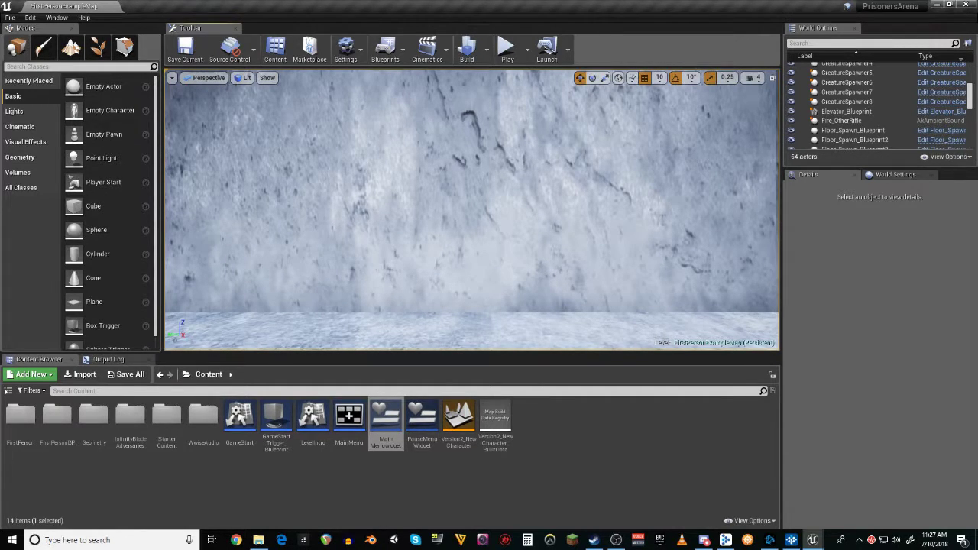
- Bring up the MainMenuwidget blueprint's event graph and examine the On Clicked (Quit) event with its Quit Game node
{"action": "left_click_drag", "start_coordinate": [977, 87], "coordinate": [720, 74]}
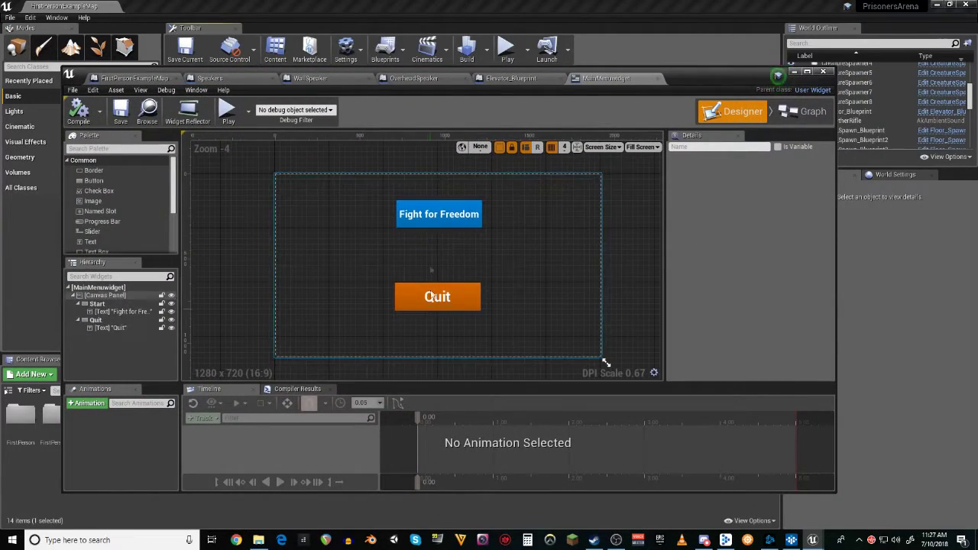
{"action": "left_click", "coordinate": [806, 111]}
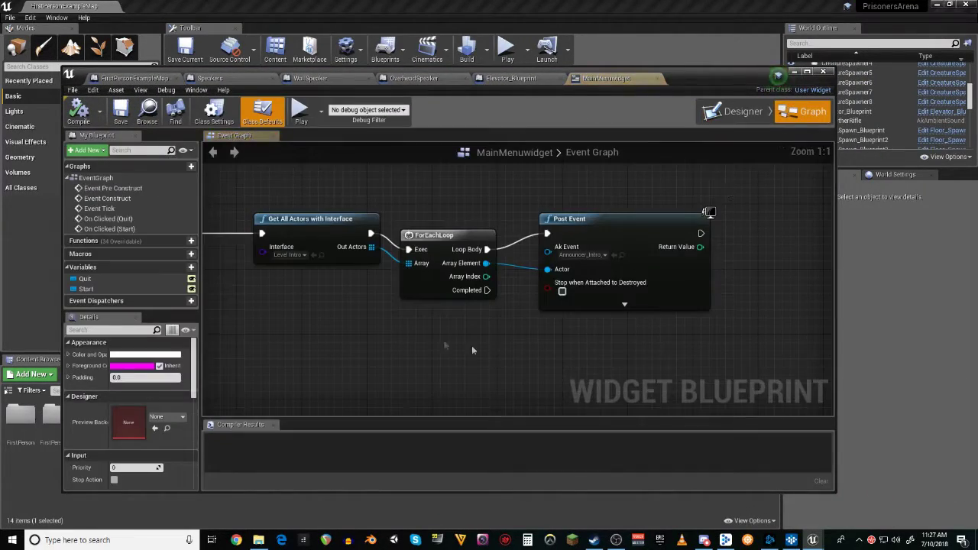
{"action": "right_click_drag", "start_coordinate": [306, 351], "coordinate": [440, 367]}
{"action": "scroll", "coordinate": [428, 363], "scroll_direction": "down", "scroll_amount": 4}
{"action": "right_click_drag", "start_coordinate": [349, 367], "coordinate": [366, 401]}
{"action": "scroll", "coordinate": [413, 321], "scroll_direction": "up", "scroll_amount": 2}
{"action": "scroll", "coordinate": [359, 259], "scroll_direction": "up", "scroll_amount": 1}
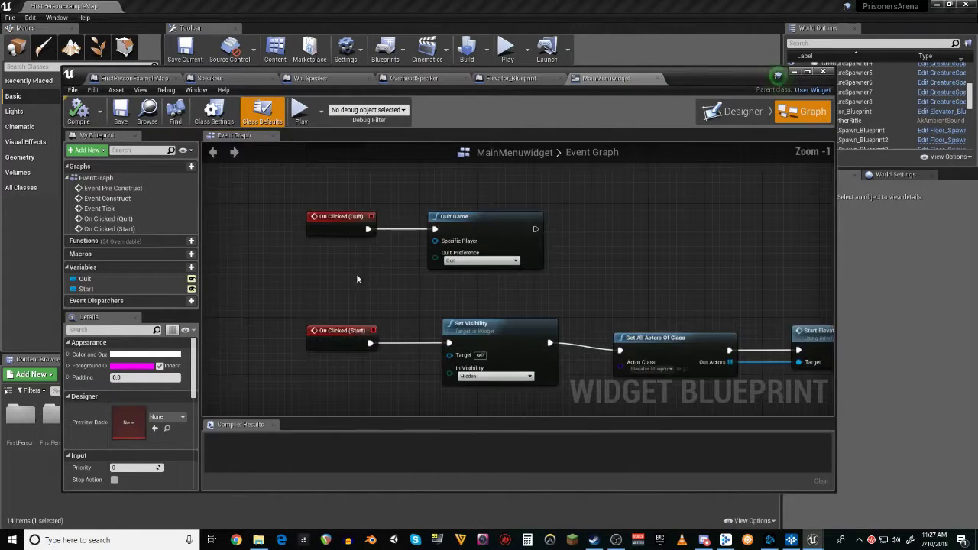
{"action": "right_click_drag", "start_coordinate": [356, 274], "coordinate": [337, 297]}
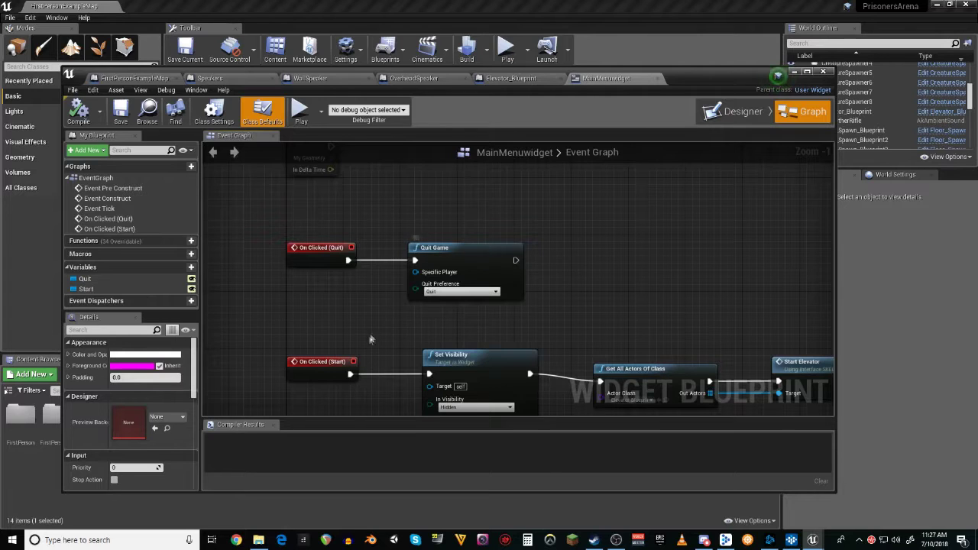
- Examine the On Clicked (Start) chain from Set Visibility through Start Elevator, Remove All Widgets and ForEachLoop to Post Event
{"action": "right_click_drag", "start_coordinate": [372, 338], "coordinate": [339, 268]}
{"action": "right_click_drag", "start_coordinate": [328, 320], "coordinate": [306, 280]}
{"action": "right_click_drag", "start_coordinate": [526, 350], "coordinate": [483, 329]}
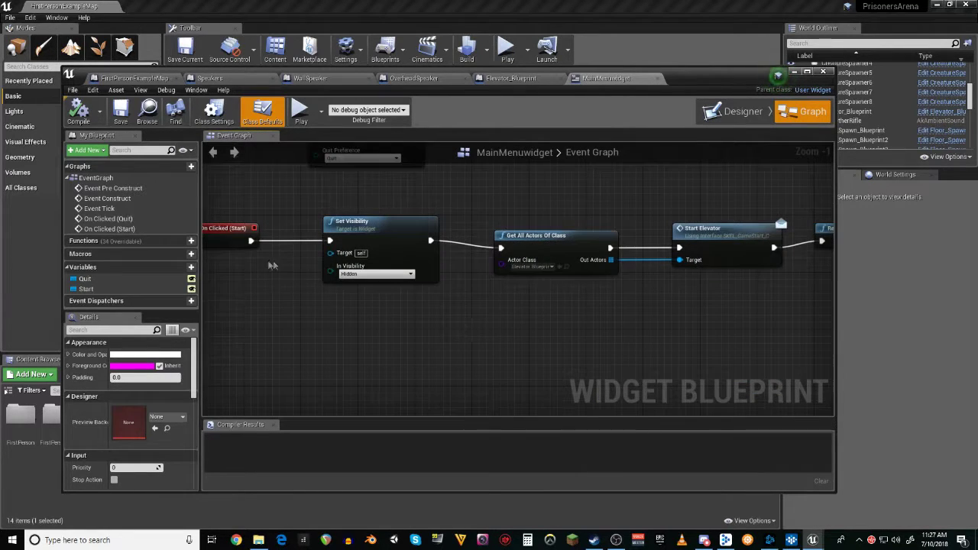
{"action": "right_click_drag", "start_coordinate": [589, 309], "coordinate": [467, 308]}
{"action": "scroll", "coordinate": [606, 324], "scroll_direction": "down", "scroll_amount": 1}
{"action": "right_click_drag", "start_coordinate": [605, 325], "coordinate": [502, 328]}
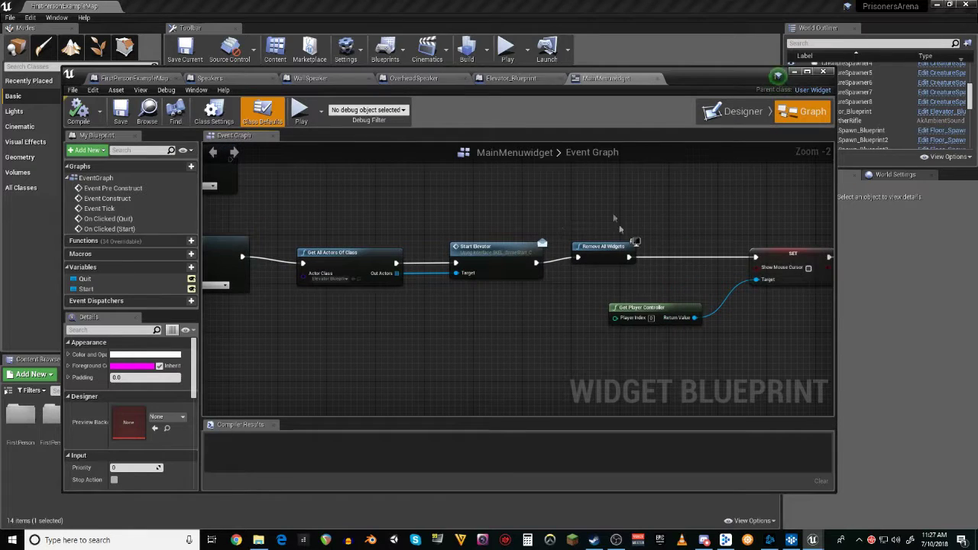
{"action": "right_click_drag", "start_coordinate": [587, 320], "coordinate": [462, 309]}
{"action": "right_click_drag", "start_coordinate": [668, 303], "coordinate": [403, 300]}
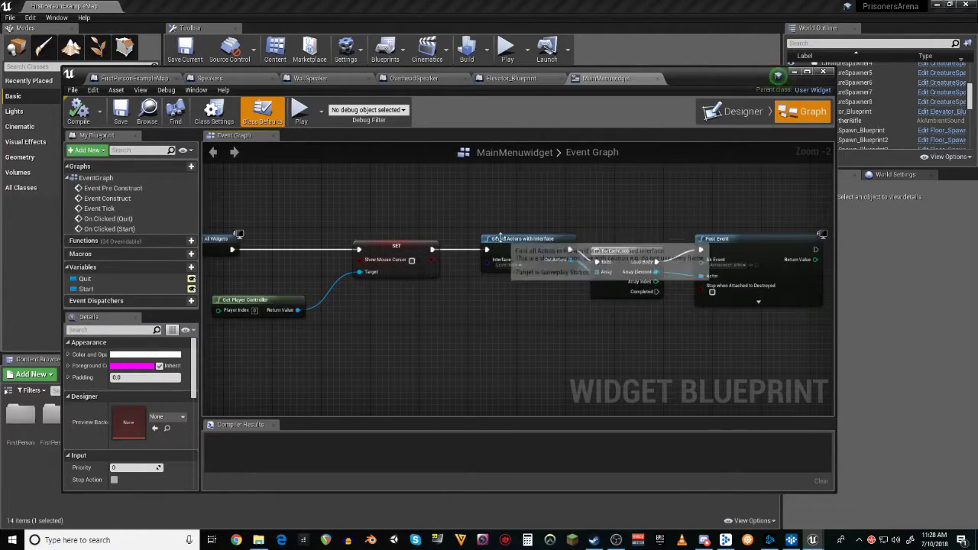
{"action": "scroll", "coordinate": [511, 277], "scroll_direction": "up", "scroll_amount": 2}
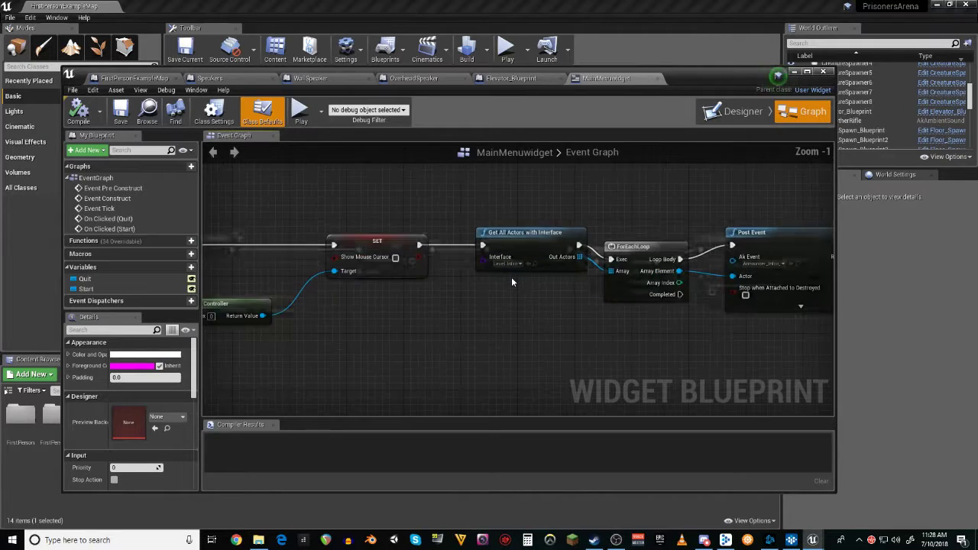
{"action": "scroll", "coordinate": [511, 278], "scroll_direction": "down", "scroll_amount": 2}
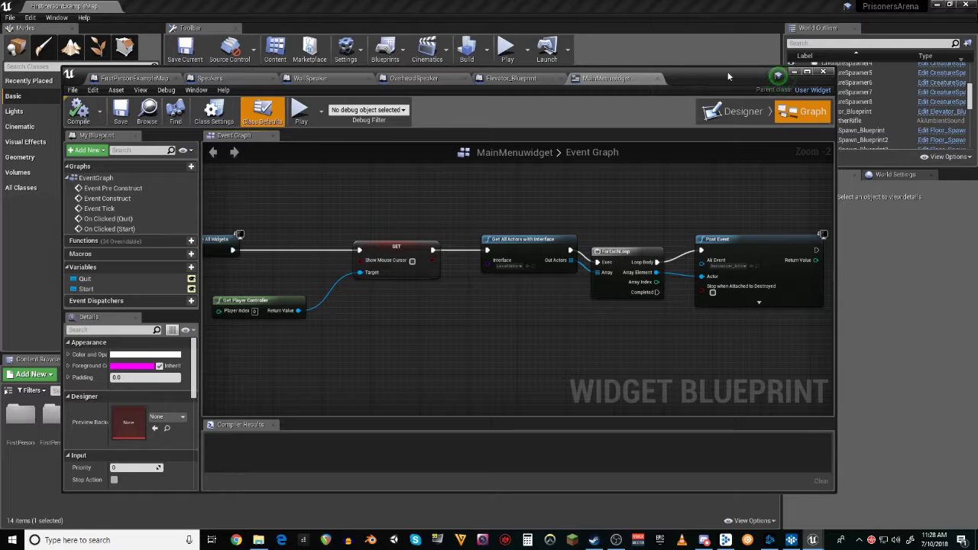
{"action": "left_click_drag", "start_coordinate": [662, 84], "coordinate": [621, 75]}
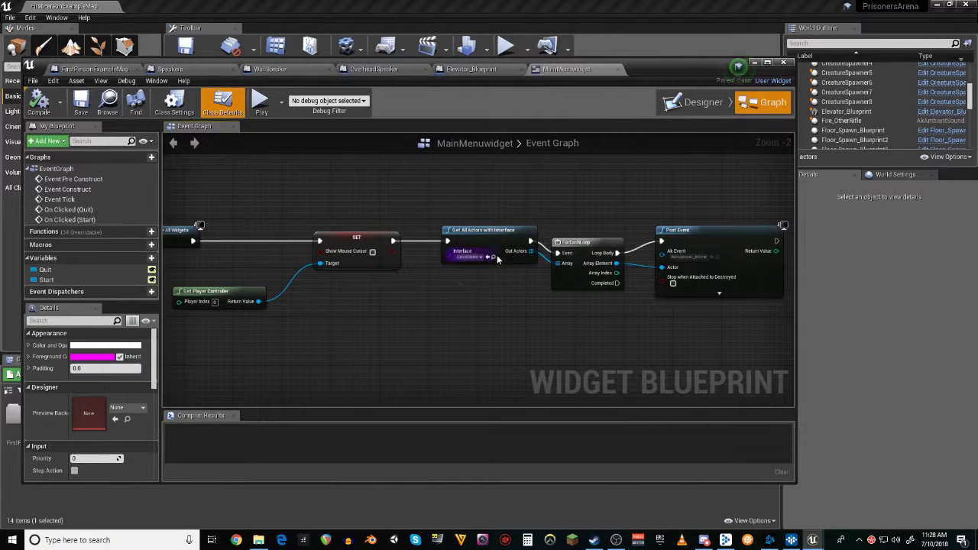
{"action": "right_click_drag", "start_coordinate": [527, 288], "coordinate": [507, 284]}
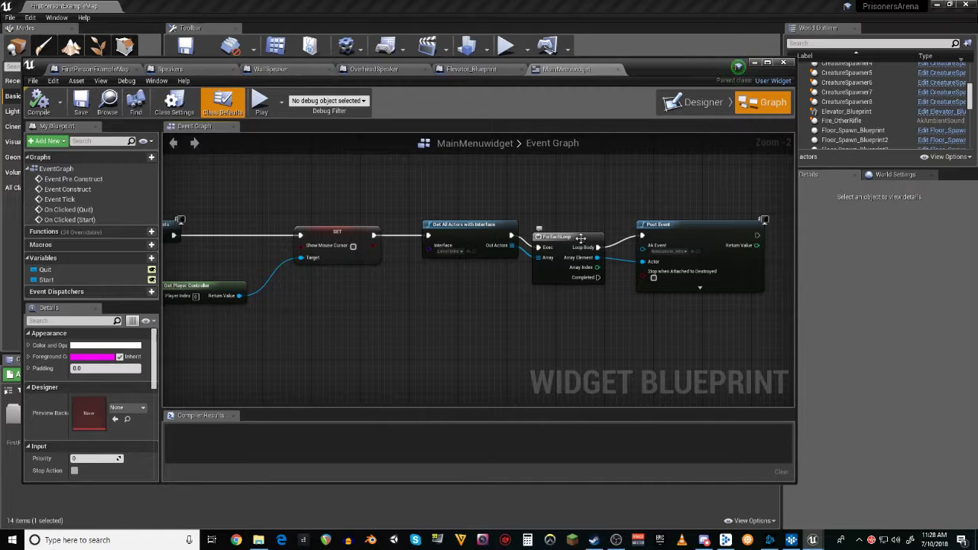
{"action": "right_click_drag", "start_coordinate": [608, 206], "coordinate": [549, 200]}
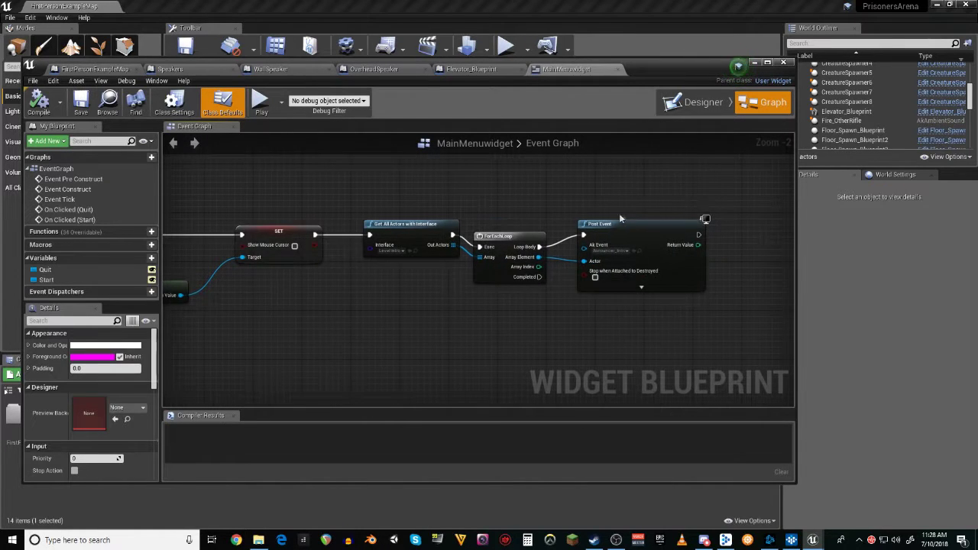
- Move the Post Event node so it lines up with the Loop Body output of ForEachLoop
{"action": "left_click", "coordinate": [622, 260]}
{"action": "right_click_drag", "start_coordinate": [600, 322], "coordinate": [593, 322]}
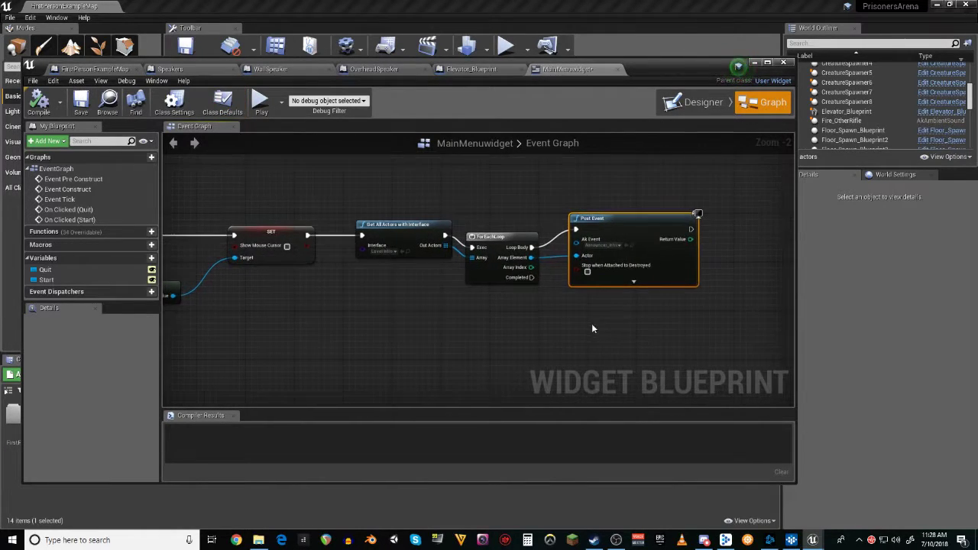
{"action": "left_click", "coordinate": [592, 322]}
{"action": "left_click_drag", "start_coordinate": [629, 231], "coordinate": [632, 244]}
- Examine the Start Elevator interface call and its Get All Actors Of Class node in the On Clicked (Start) chain
{"action": "right_click_drag", "start_coordinate": [416, 338], "coordinate": [605, 317]}
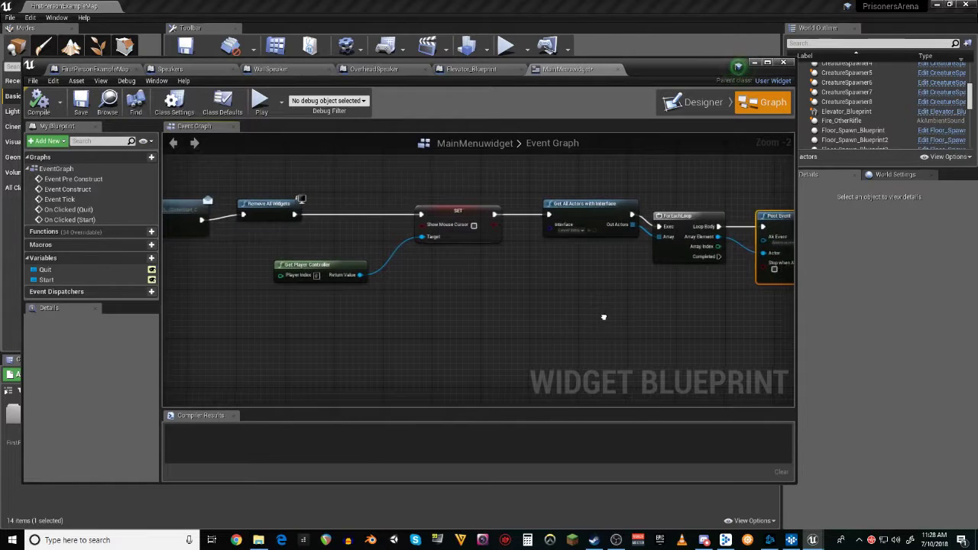
{"action": "mouse_move", "coordinate": [359, 327]}
{"action": "right_mouse_down"}
{"action": "mouse_move", "coordinate": [528, 325]}
{"action": "mouse_move", "coordinate": [596, 356]}
{"action": "mouse_move", "coordinate": [532, 331]}
{"action": "right_mouse_up"}
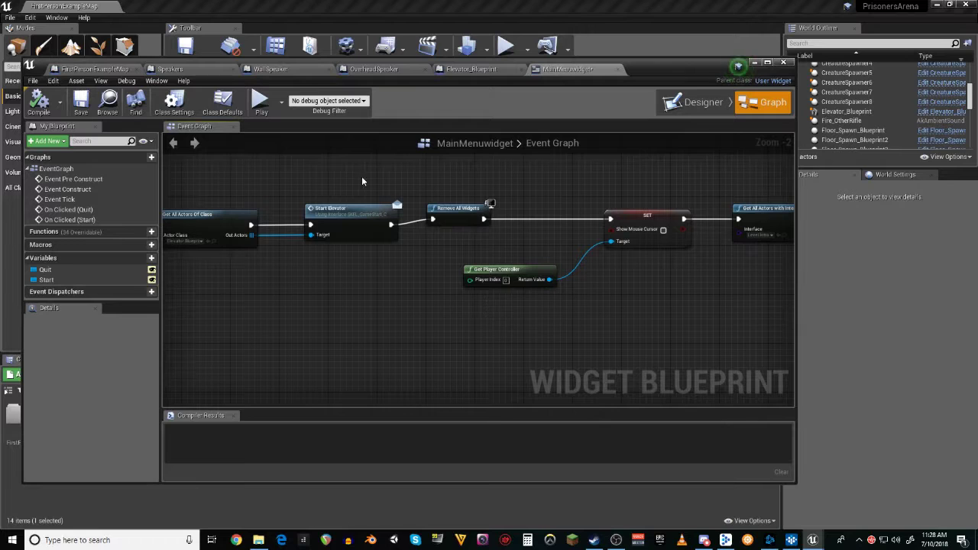
{"action": "left_click", "coordinate": [356, 223]}
{"action": "right_click_drag", "start_coordinate": [368, 299], "coordinate": [386, 309]}
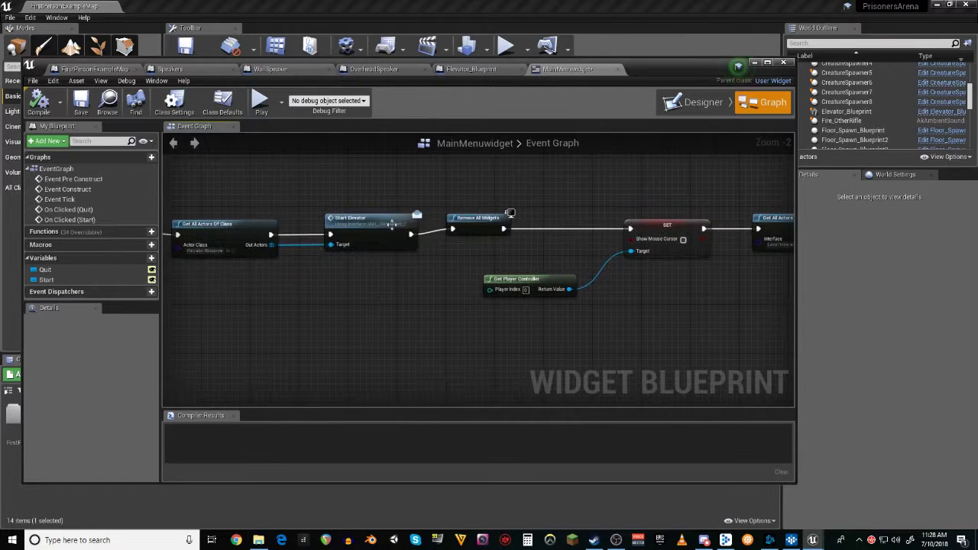
{"action": "left_click_drag", "start_coordinate": [427, 188], "coordinate": [321, 300]}
{"action": "left_click", "coordinate": [425, 338]}
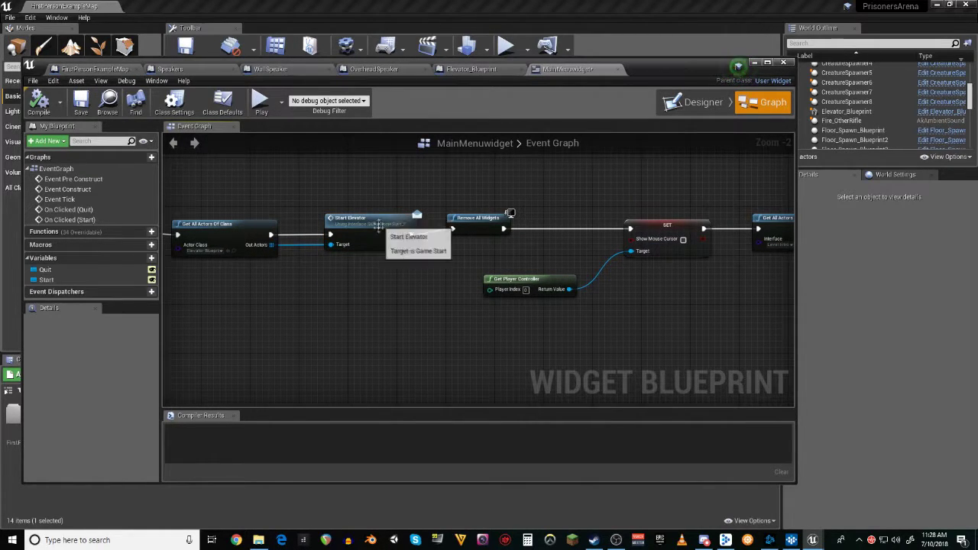
- Examine the interface class on Get All Actors with Interface and the Ak Event assigned to Post Event
{"action": "right_click_drag", "start_coordinate": [481, 326], "coordinate": [360, 271]}
{"action": "right_click_drag", "start_coordinate": [603, 286], "coordinate": [502, 311]}
{"action": "mouse_move", "coordinate": [552, 303]}
{"action": "right_mouse_down"}
{"action": "mouse_move", "coordinate": [502, 307]}
{"action": "mouse_move", "coordinate": [466, 332]}
{"action": "right_mouse_up"}
{"action": "left_click", "coordinate": [539, 200]}
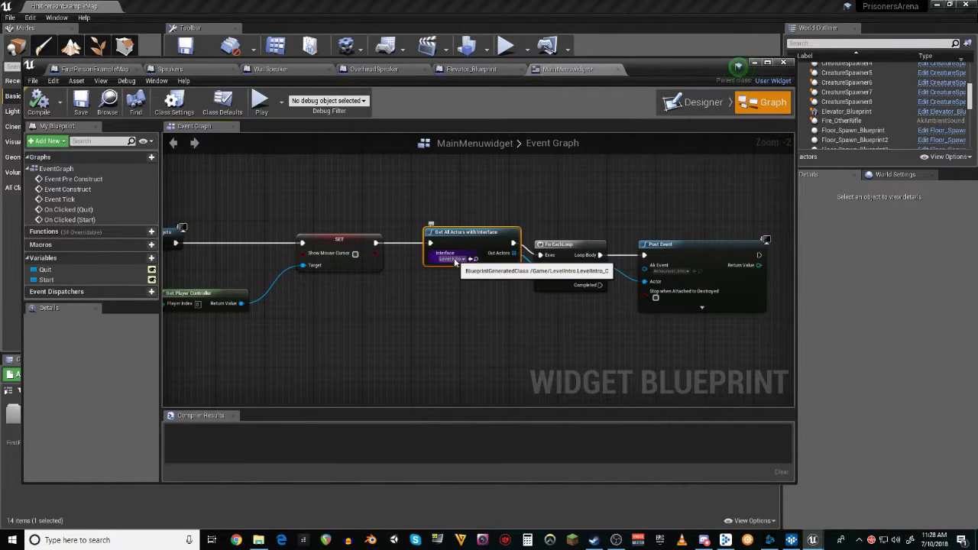
{"action": "right_click_drag", "start_coordinate": [547, 326], "coordinate": [506, 288]}
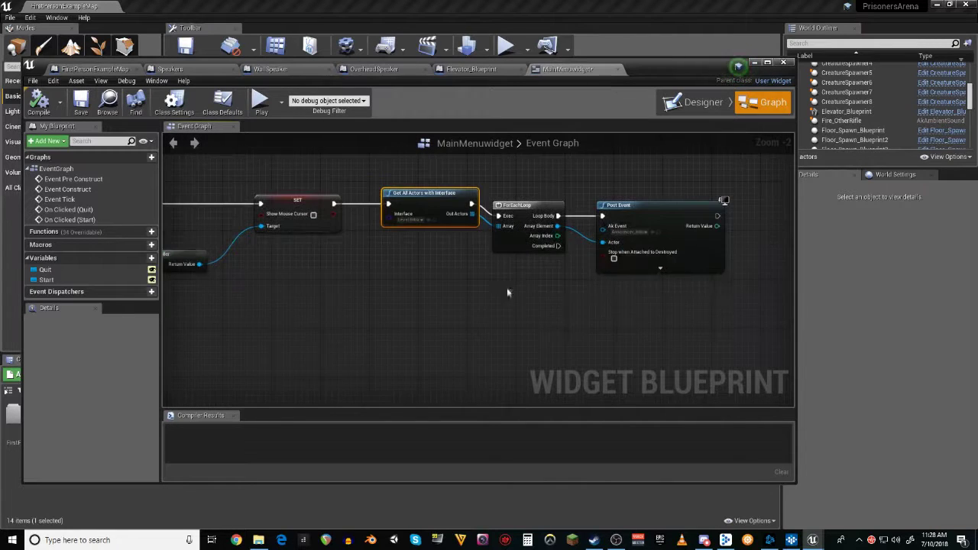
{"action": "left_click_drag", "start_coordinate": [674, 178], "coordinate": [599, 347]}
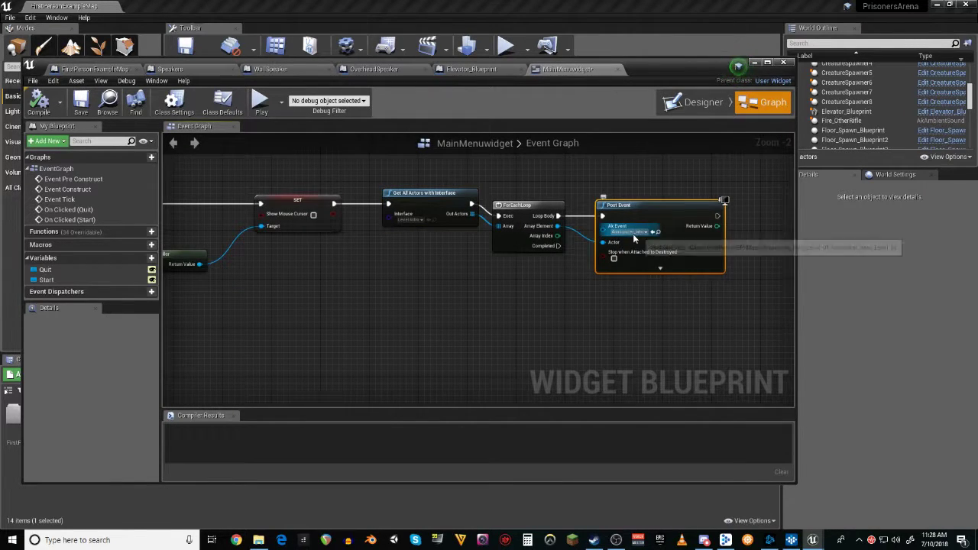
{"action": "left_click", "coordinate": [489, 327]}
{"action": "right_click_drag", "start_coordinate": [470, 331], "coordinate": [503, 336]}
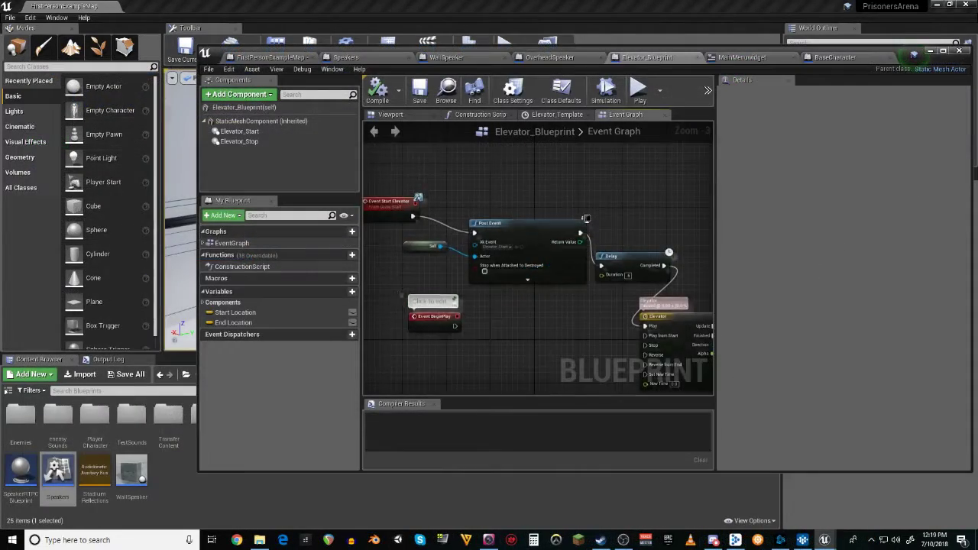
- In Elevator_Blueprint's event graph, follow the Event Start Elevator chain and nudge the Post Event and Delay nodes slightly upward
{"action": "right_click_drag", "start_coordinate": [376, 206], "coordinate": [386, 215]}
{"action": "left_click", "coordinate": [395, 200]}
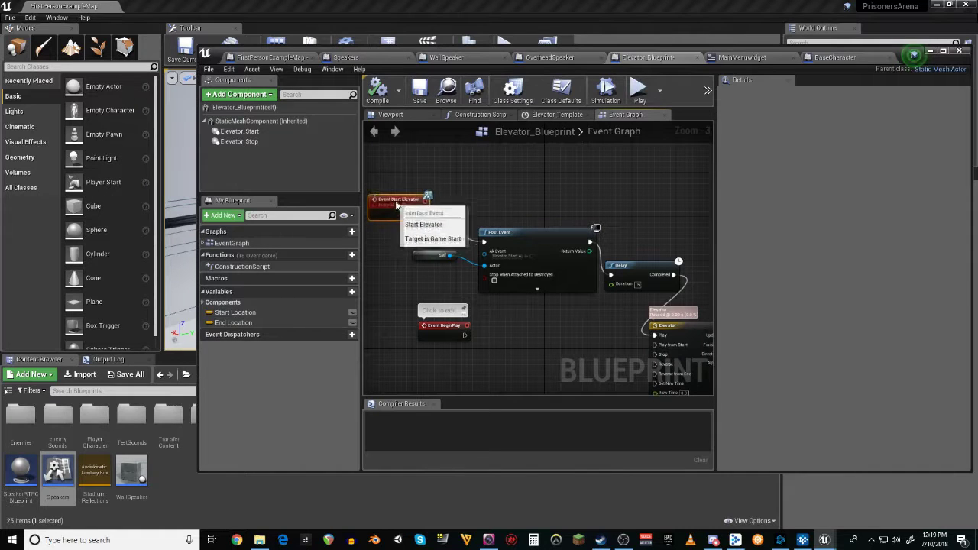
{"action": "right_click_drag", "start_coordinate": [511, 337], "coordinate": [493, 317]}
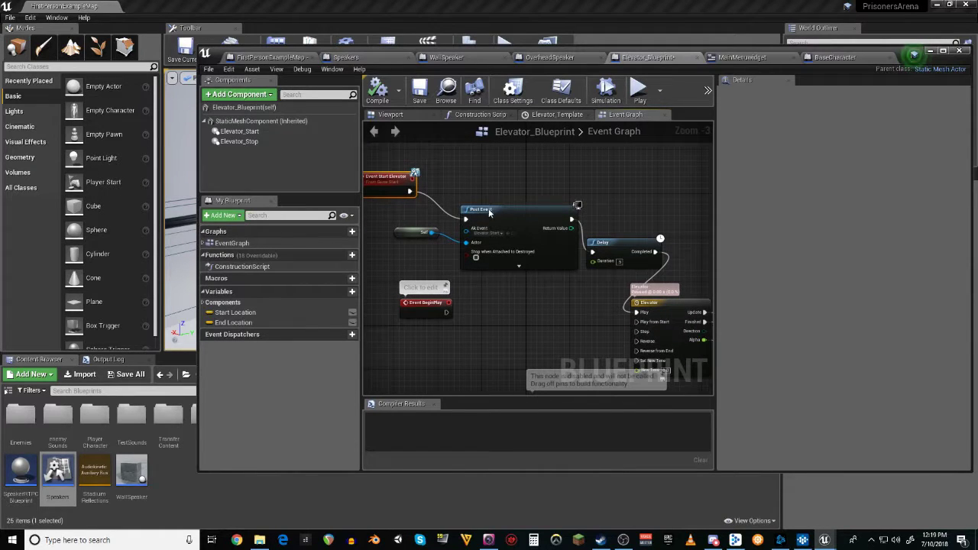
{"action": "left_click_drag", "start_coordinate": [489, 213], "coordinate": [483, 207]}
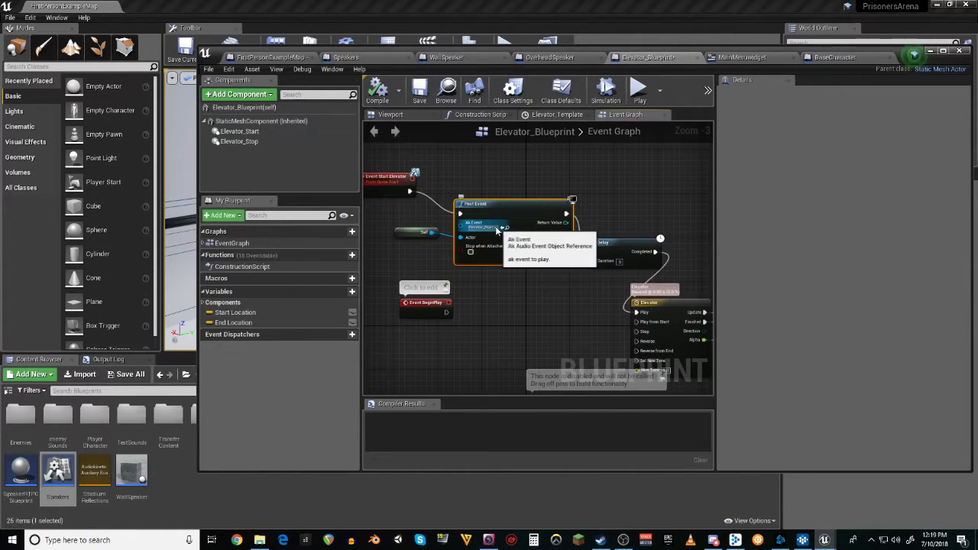
{"action": "right_click_drag", "start_coordinate": [539, 318], "coordinate": [491, 301]}
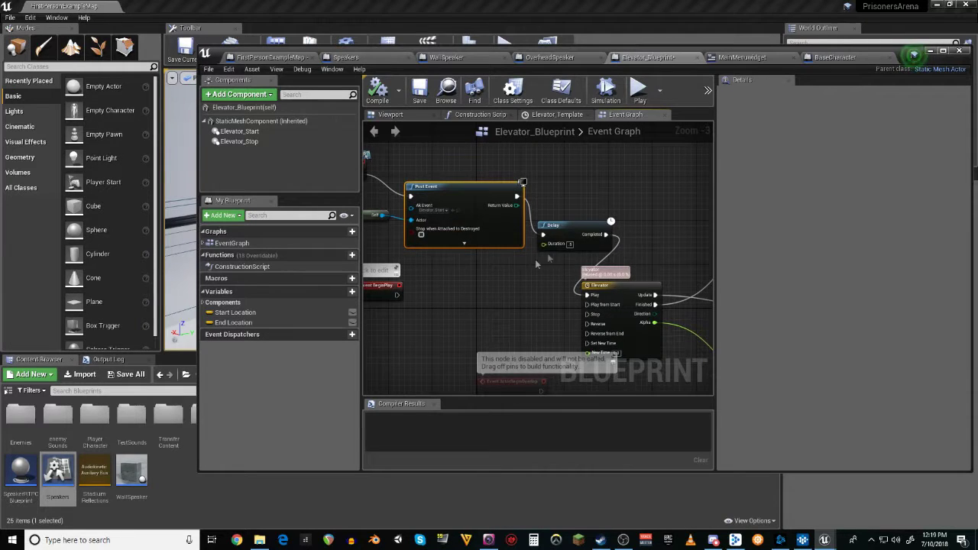
{"action": "left_click_drag", "start_coordinate": [569, 233], "coordinate": [563, 222]}
{"action": "right_click_drag", "start_coordinate": [538, 302], "coordinate": [475, 245]}
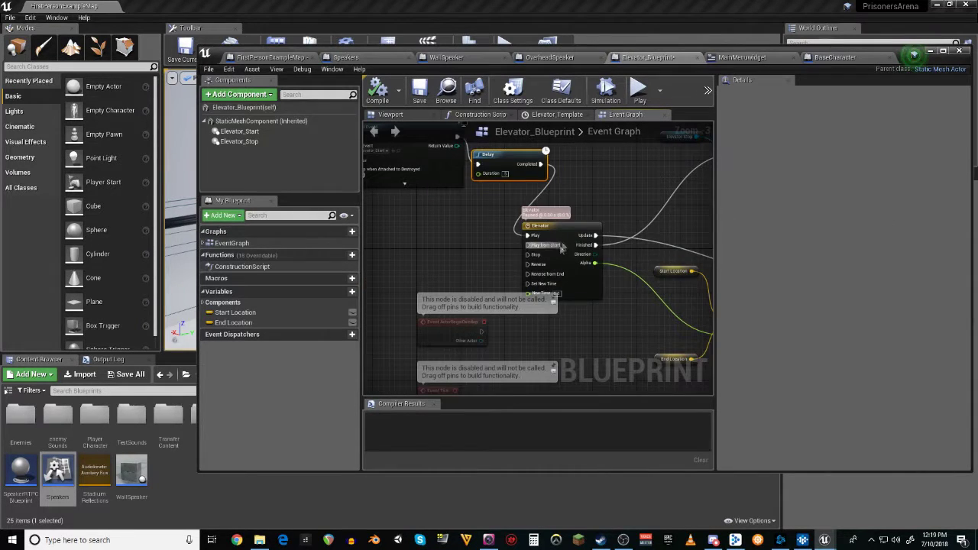
- Inspect the Elevator timeline node and the default values of the Start Location and End Location vectors feeding the Lerp
{"action": "left_click_drag", "start_coordinate": [554, 226], "coordinate": [561, 230]}
{"action": "right_click_drag", "start_coordinate": [561, 230], "coordinate": [520, 261]}
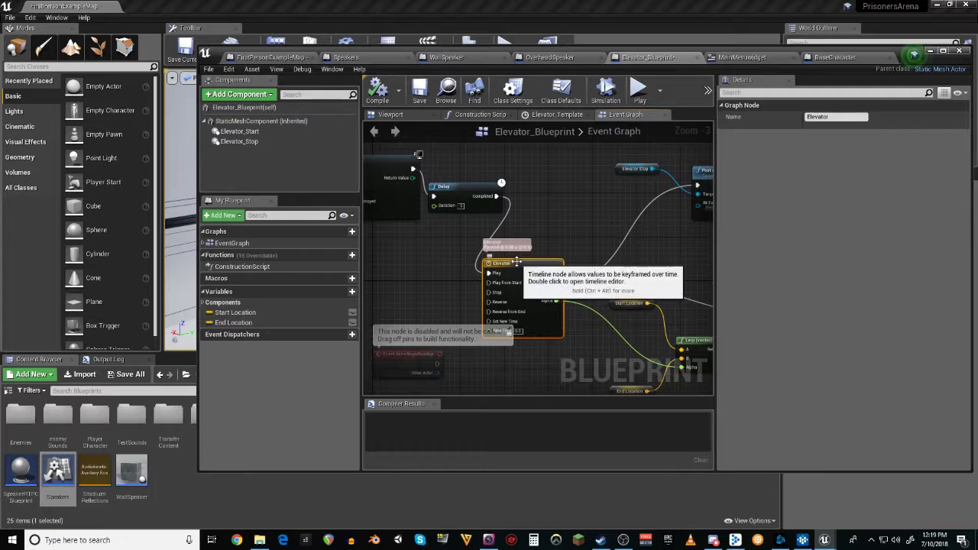
{"action": "right_click_drag", "start_coordinate": [592, 285], "coordinate": [557, 251]}
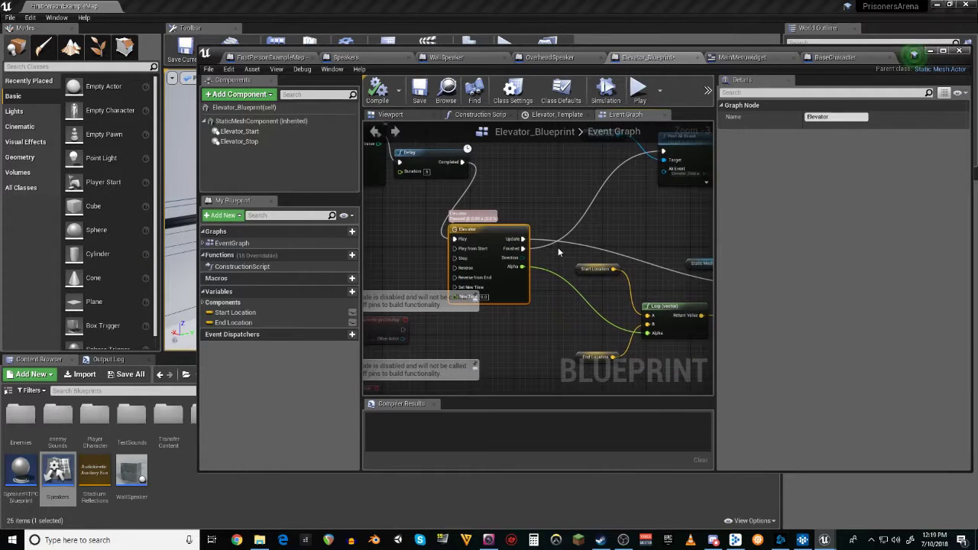
{"action": "right_click_drag", "start_coordinate": [554, 349], "coordinate": [469, 277]}
{"action": "right_click_drag", "start_coordinate": [569, 252], "coordinate": [529, 235]}
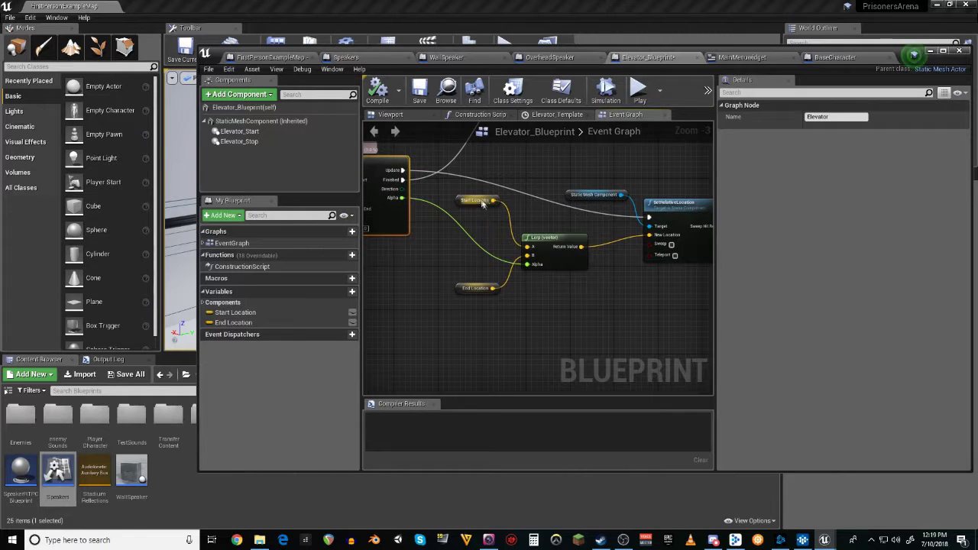
{"action": "left_click_drag", "start_coordinate": [479, 201], "coordinate": [483, 211]}
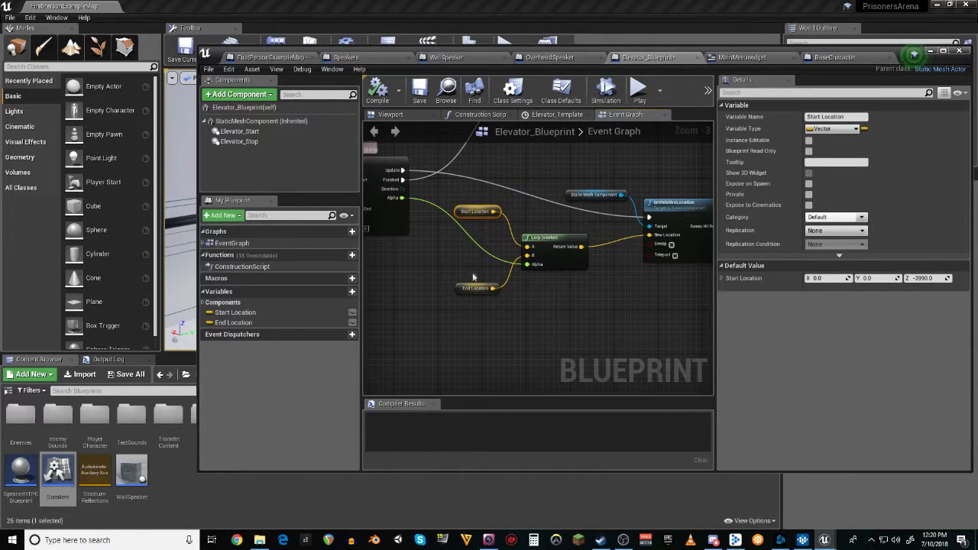
{"action": "left_click_drag", "start_coordinate": [474, 291], "coordinate": [488, 293]}
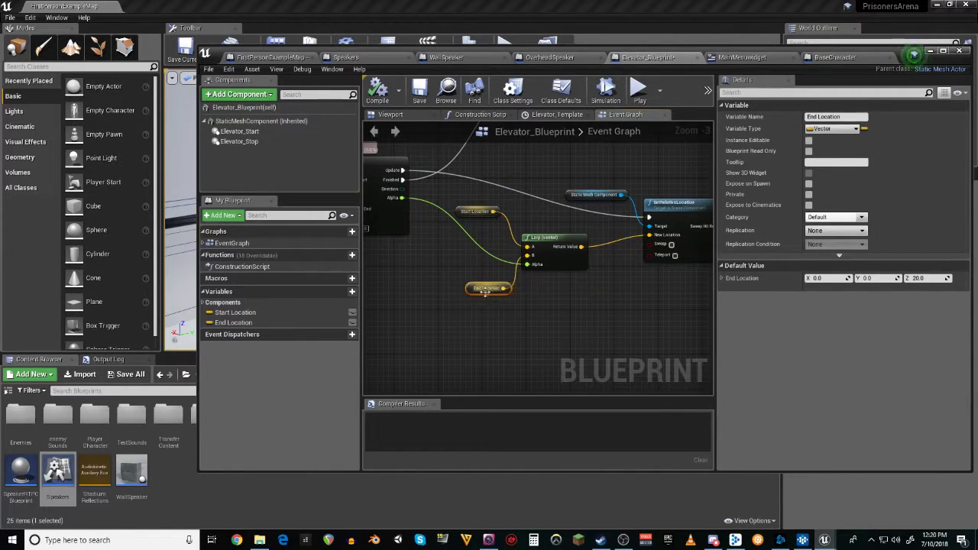
- Open the Elevator timeline to examine its Alpha curve and length, and return to the event graph
{"action": "right_click_drag", "start_coordinate": [485, 291], "coordinate": [480, 328]}
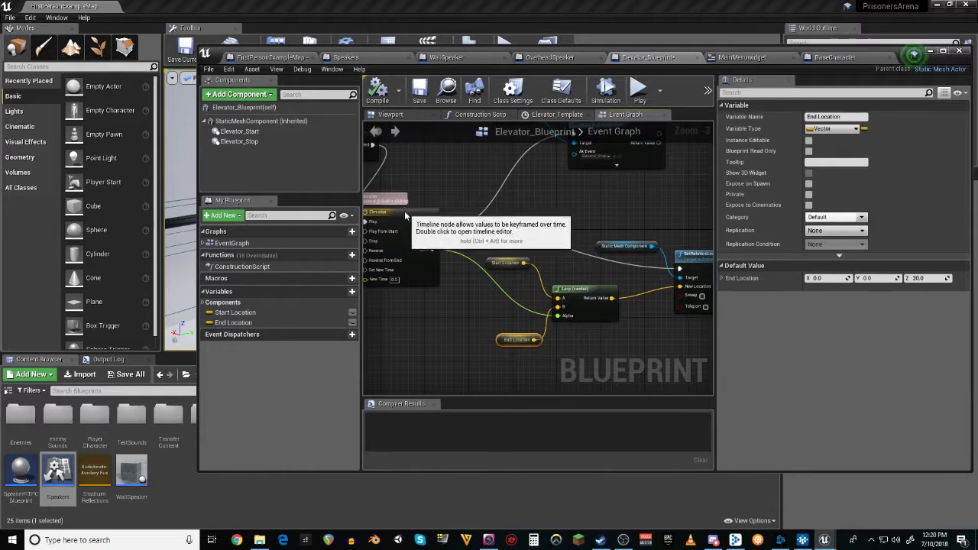
{"action": "left_click_drag", "start_coordinate": [404, 210], "coordinate": [405, 204]}
{"action": "right_click_drag", "start_coordinate": [479, 316], "coordinate": [471, 300]}
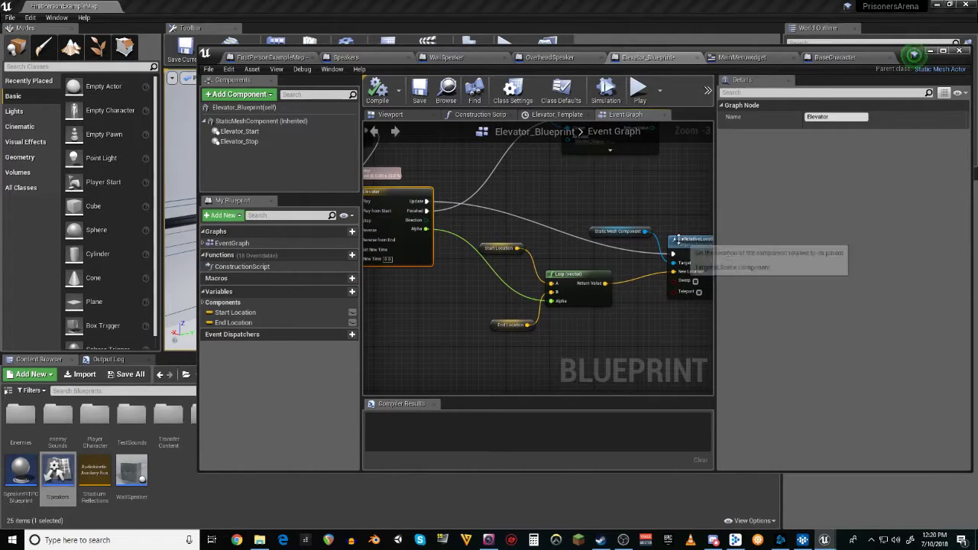
{"action": "right_click_drag", "start_coordinate": [415, 255], "coordinate": [482, 263]}
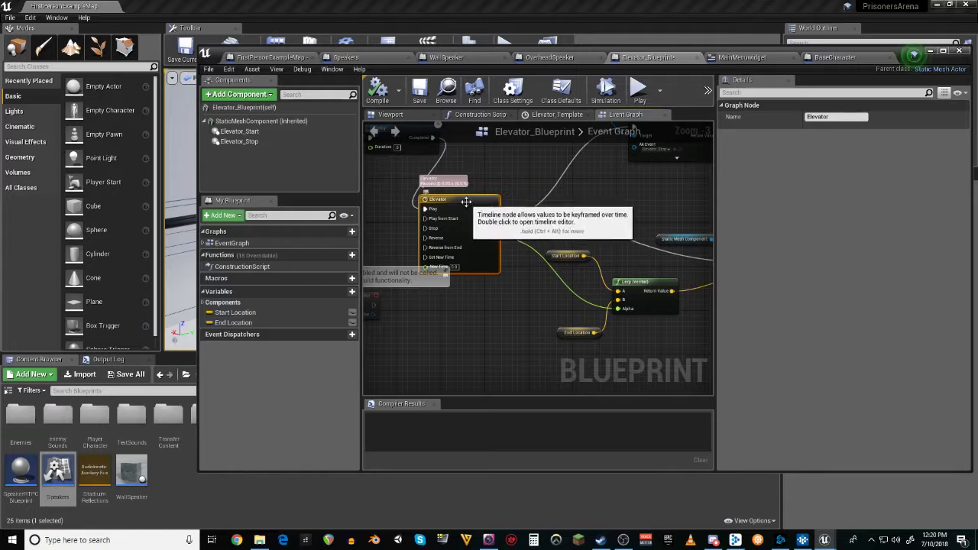
{"action": "double_click", "coordinate": [469, 208]}
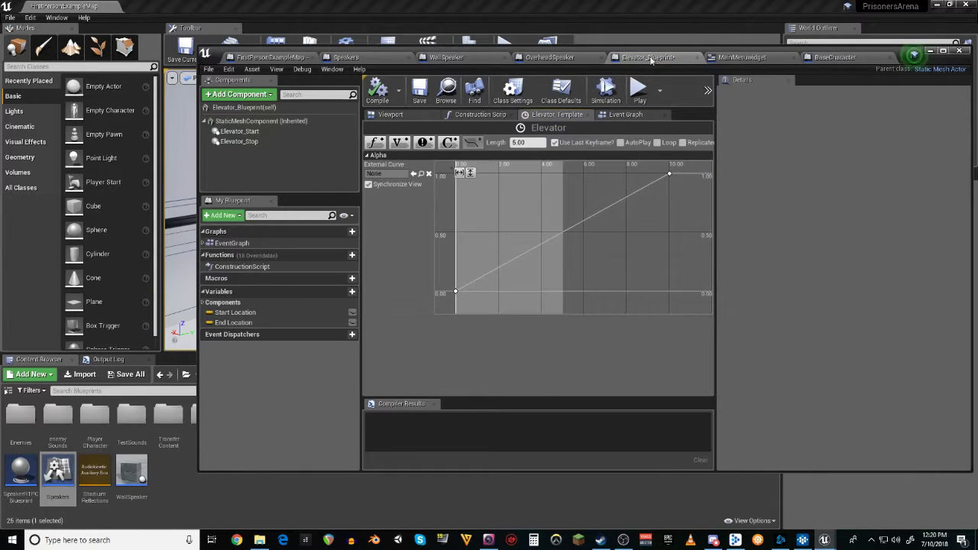
{"action": "left_click", "coordinate": [625, 116]}
- Review how Start Location and End Location connect through the Lerp (Vector) node to SetRelativeLocation
{"action": "right_click_drag", "start_coordinate": [553, 307], "coordinate": [474, 278]}
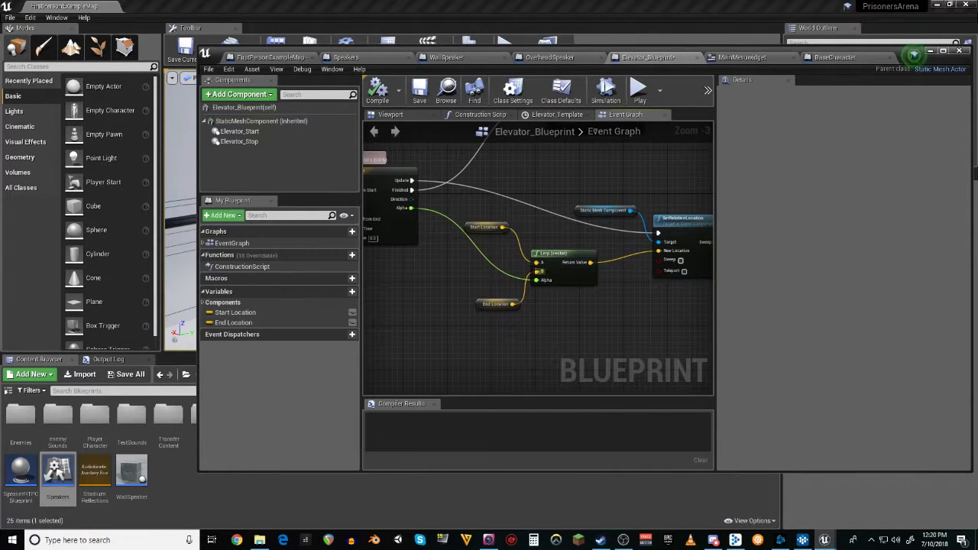
{"action": "left_click_drag", "start_coordinate": [501, 228], "coordinate": [505, 224]}
{"action": "left_click", "coordinate": [447, 298]}
{"action": "left_click", "coordinate": [488, 306]}
{"action": "left_click", "coordinate": [575, 322]}
{"action": "right_click_drag", "start_coordinate": [582, 282], "coordinate": [570, 344]}
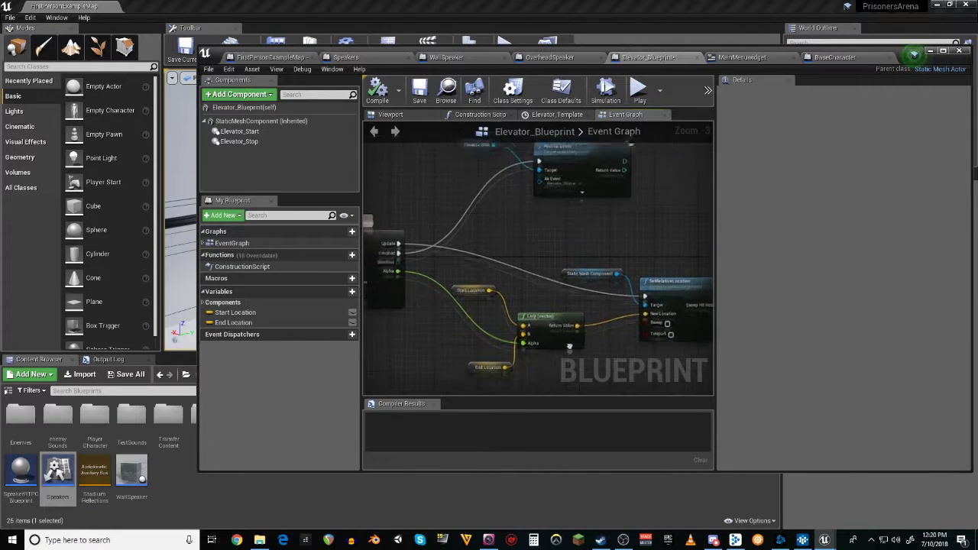
- Trace the timeline's Finished output to the Post Ak Event node that targets Elevator Stop and inspect its Ak Event
{"action": "right_click_drag", "start_coordinate": [524, 236], "coordinate": [543, 291]}
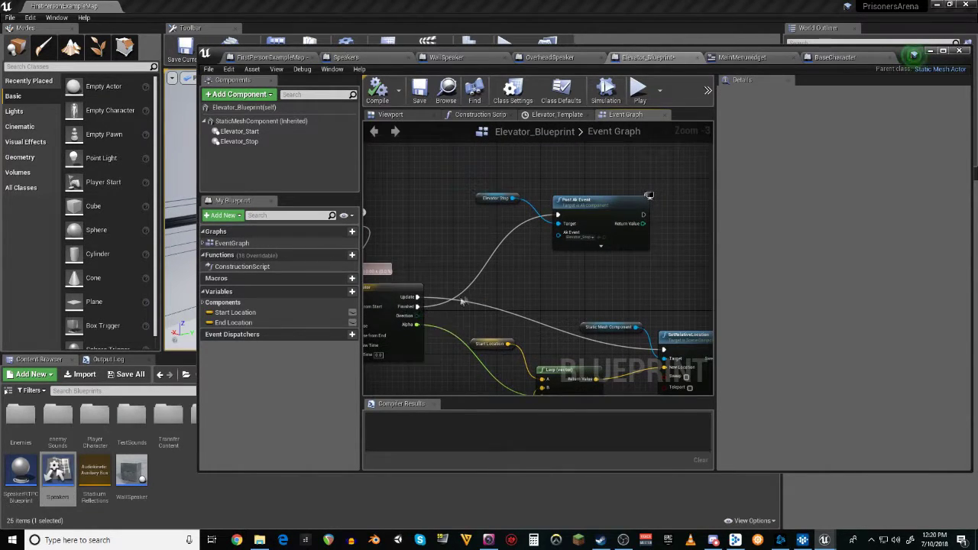
{"action": "left_click_drag", "start_coordinate": [585, 198], "coordinate": [585, 191]}
{"action": "right_click_drag", "start_coordinate": [588, 283], "coordinate": [585, 244]}
{"action": "left_click_drag", "start_coordinate": [587, 154], "coordinate": [593, 159]}
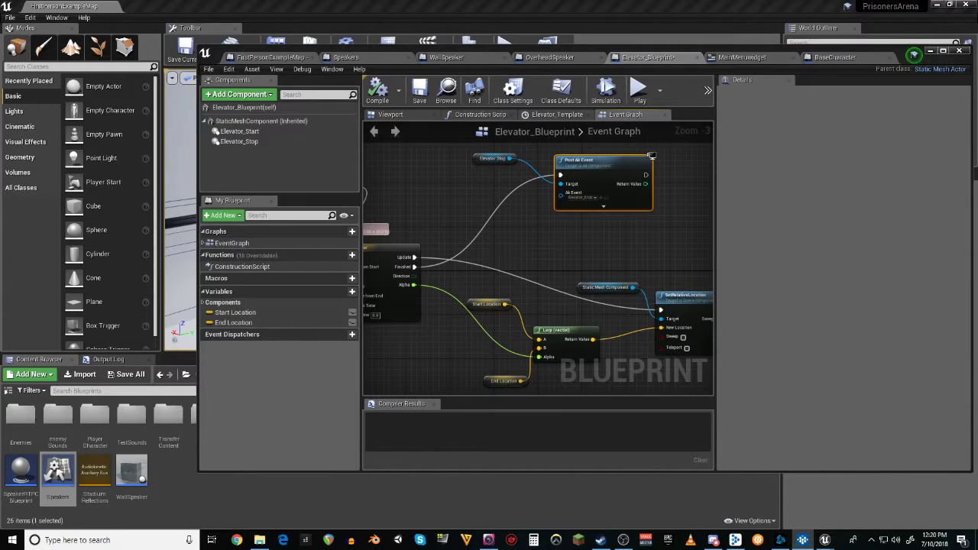
- Switch to Wwise, view the Elevator_Start event's actions, and expand the Elevator actor-mixer under Environment
{"action": "key", "text": "alt+Tab"}
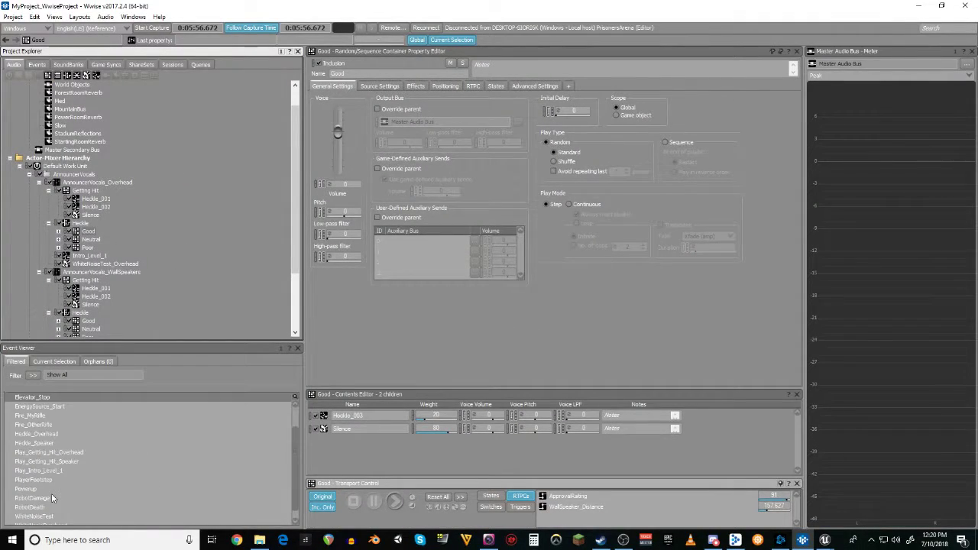
{"action": "left_click", "coordinate": [34, 416]}
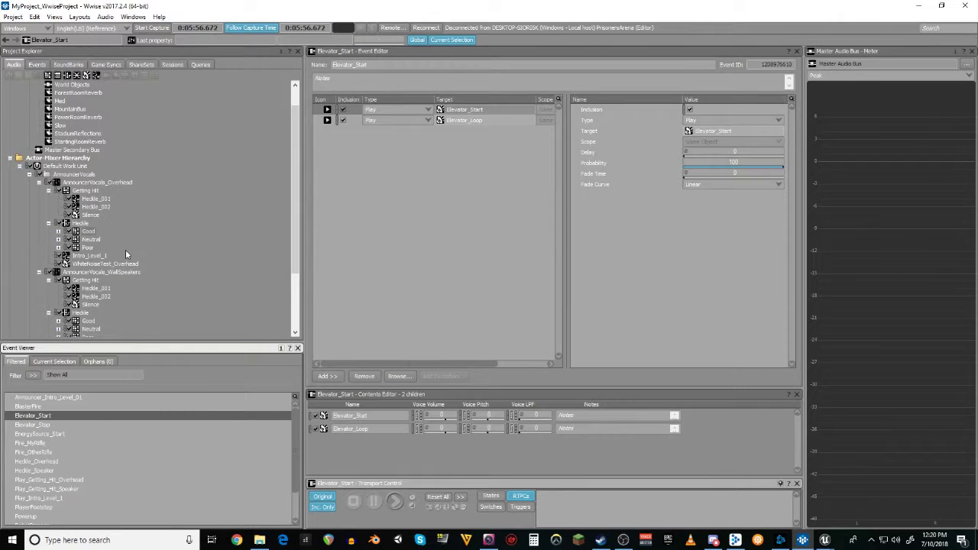
{"action": "scroll", "coordinate": [116, 282], "scroll_direction": "down", "scroll_amount": 4}
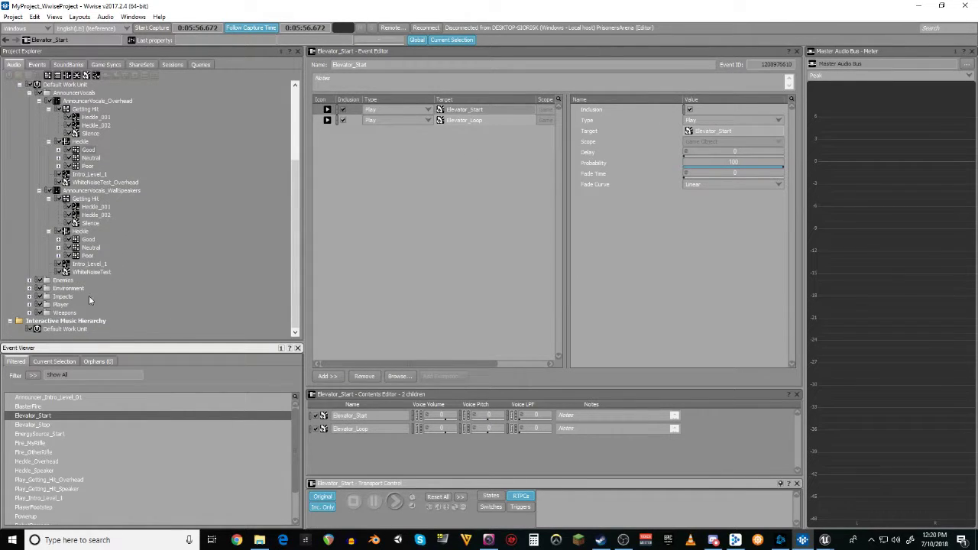
{"action": "left_click", "coordinate": [30, 287]}
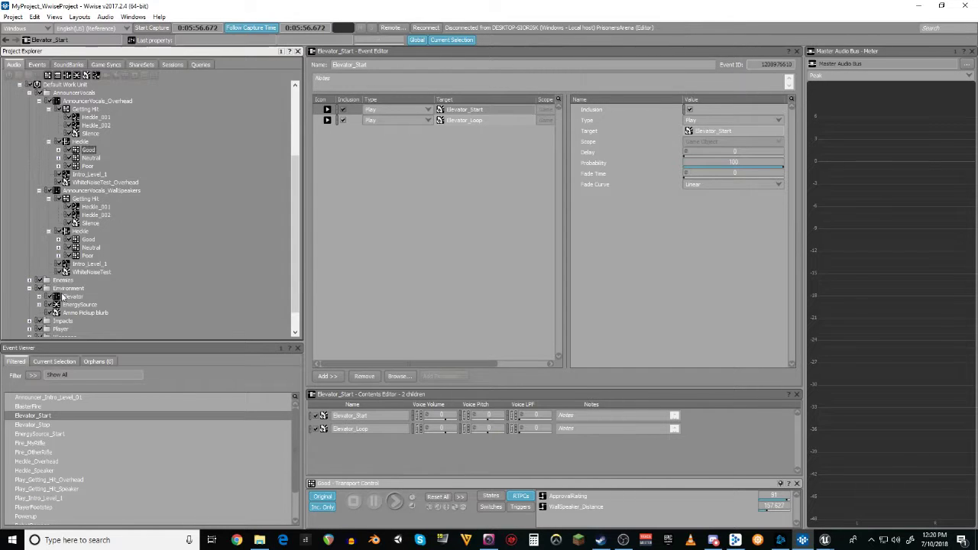
{"action": "left_click", "coordinate": [68, 298]}
{"action": "left_click", "coordinate": [39, 296]}
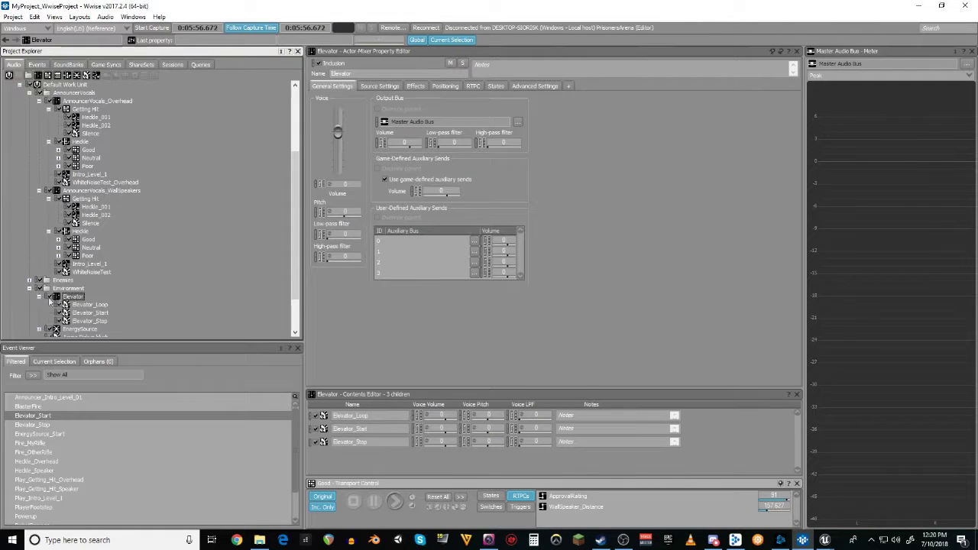
- Audition the Elevator_Start, Elevator_Stop and Elevator_Loop sounds, stopping playback of the loop at the end
{"action": "left_click", "coordinate": [91, 312]}
{"action": "key", "text": "space"}
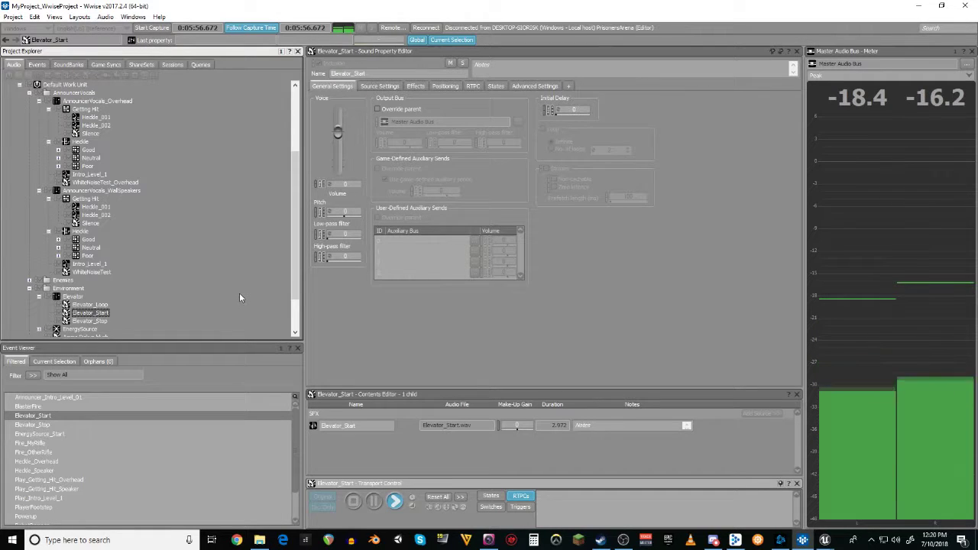
{"action": "left_click", "coordinate": [91, 321]}
{"action": "key", "text": "space"}
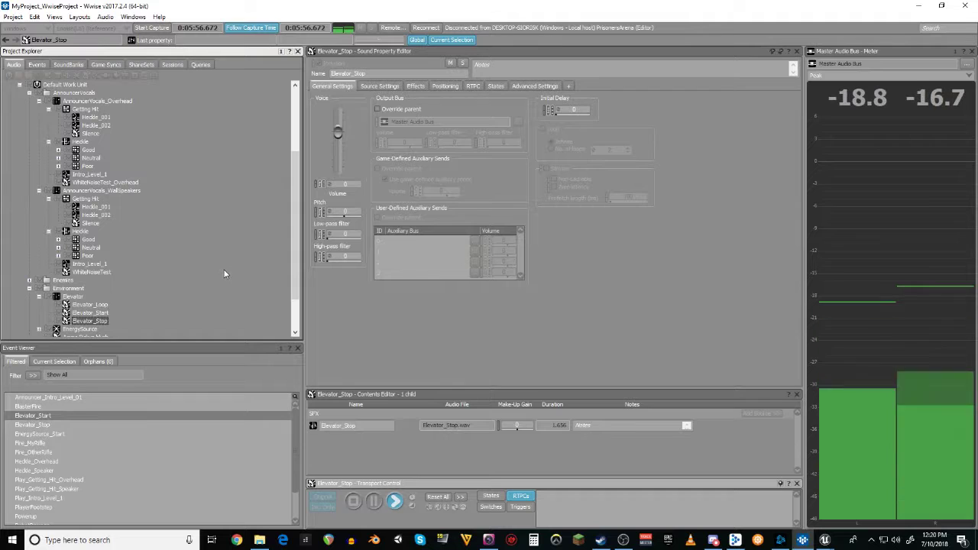
{"action": "left_click", "coordinate": [95, 306]}
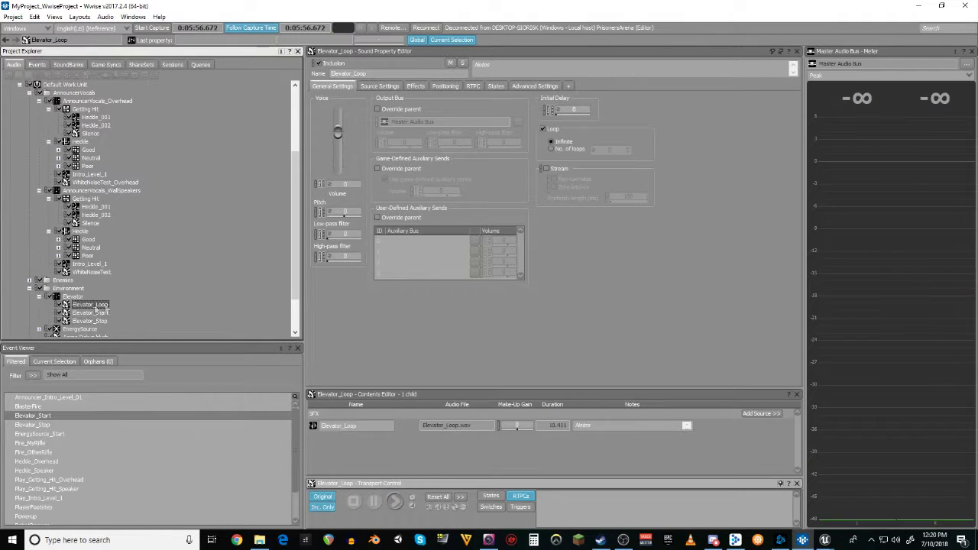
{"action": "key", "text": "space"}
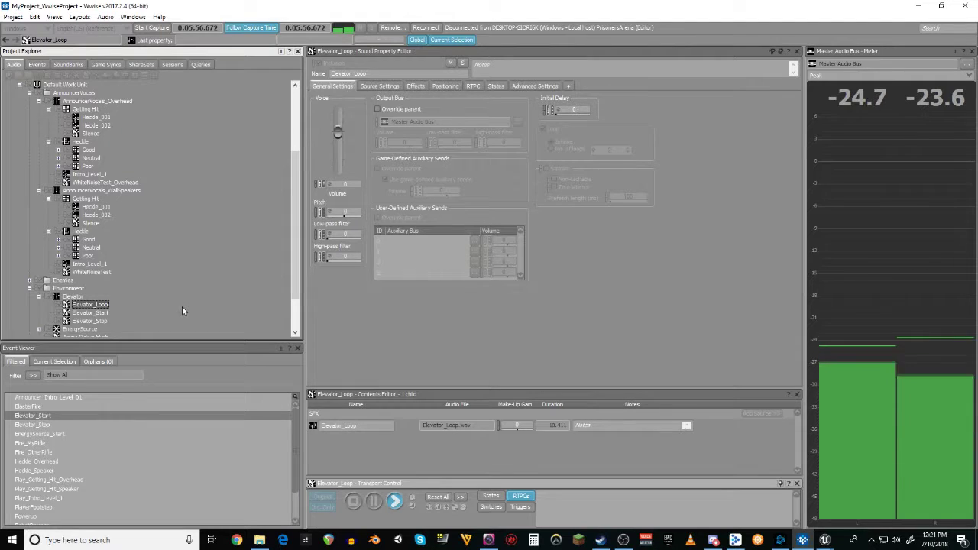
{"action": "key", "text": "space"}
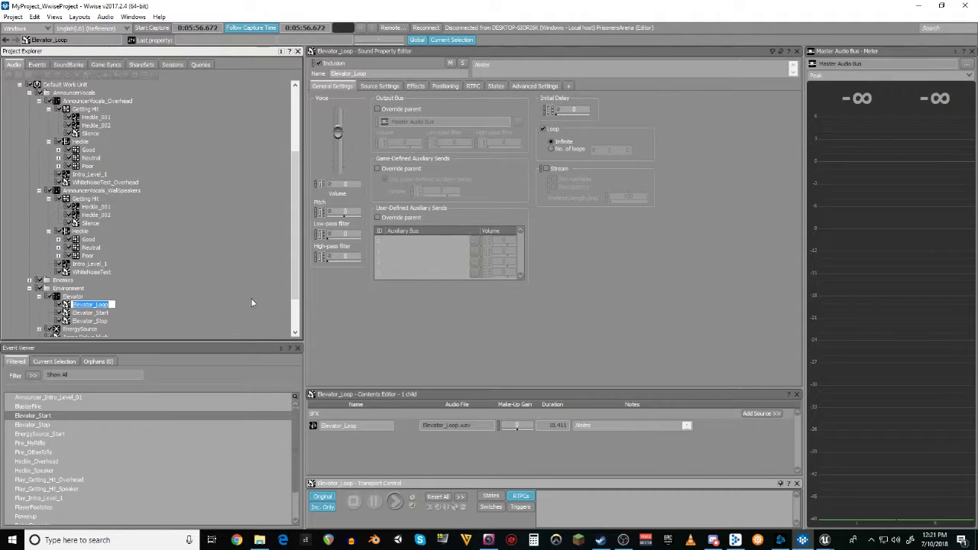
{"action": "left_click", "coordinate": [202, 304]}
{"action": "left_click", "coordinate": [106, 305]}
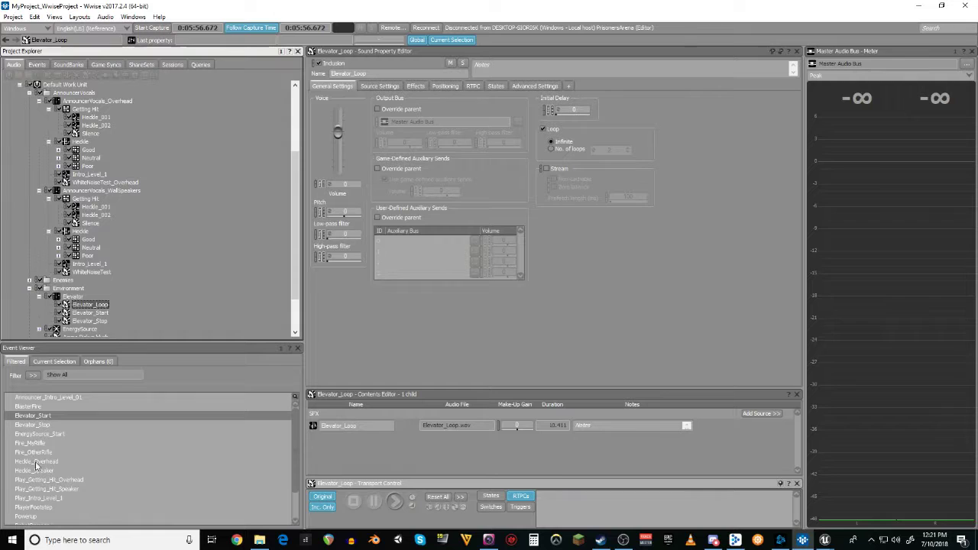
- Examine the play and stop actions inside the Elevator_Start and Elevator_Stop events, including the fade time on stopping Elevator_Loop
{"action": "left_click", "coordinate": [36, 416]}
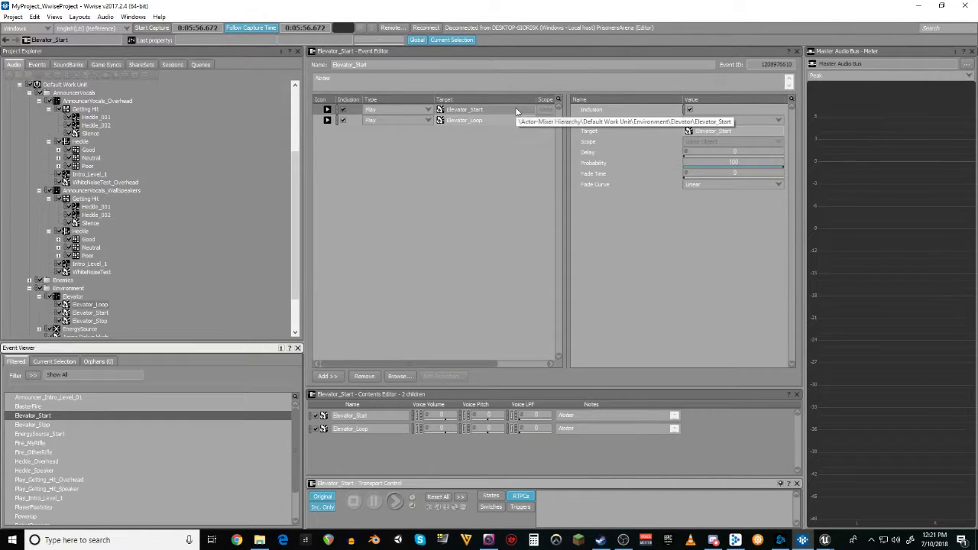
{"action": "left_click", "coordinate": [475, 121]}
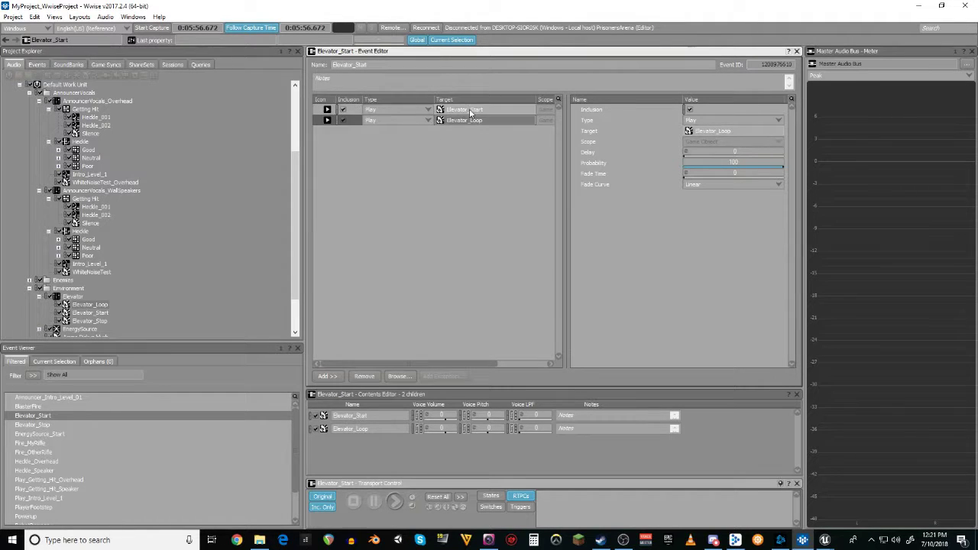
{"action": "left_click", "coordinate": [34, 425]}
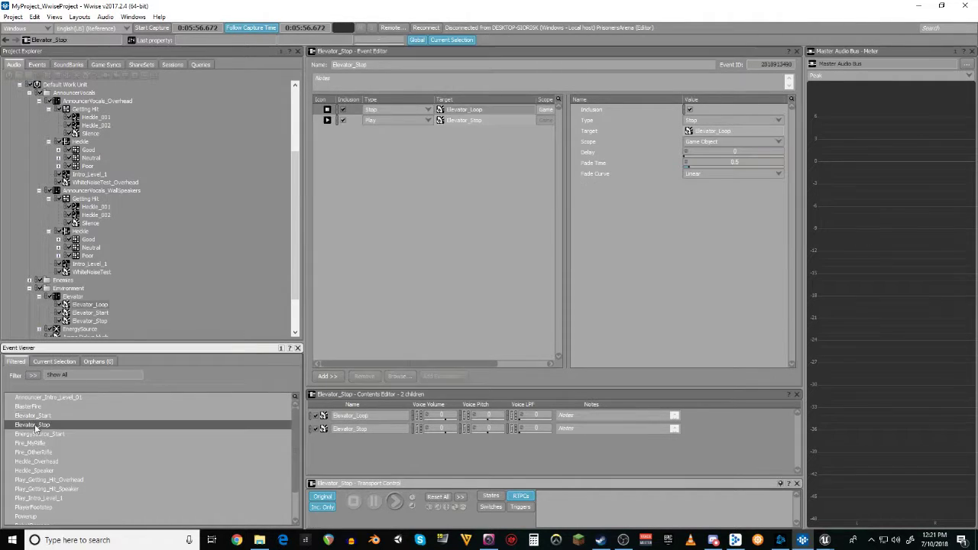
{"action": "left_click", "coordinate": [471, 113]}
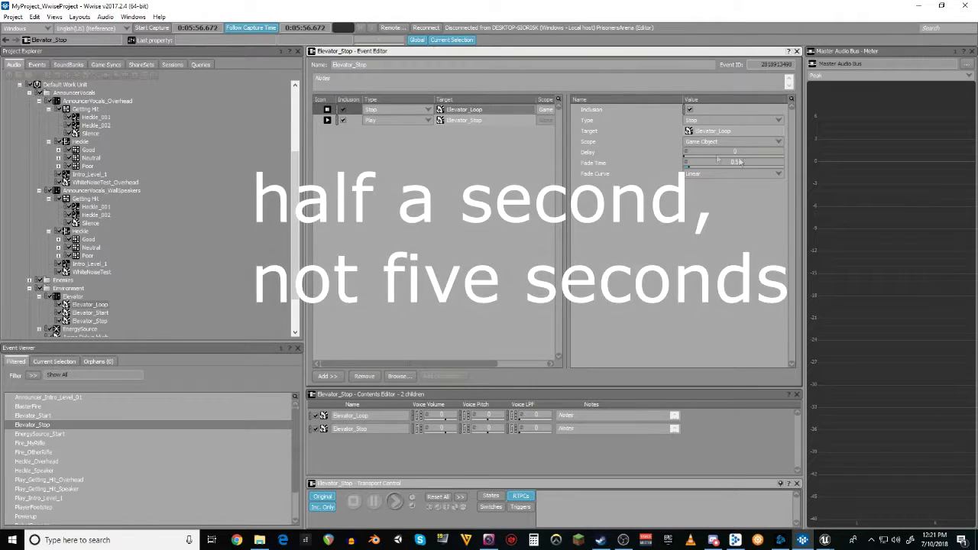
{"action": "left_click", "coordinate": [466, 121]}
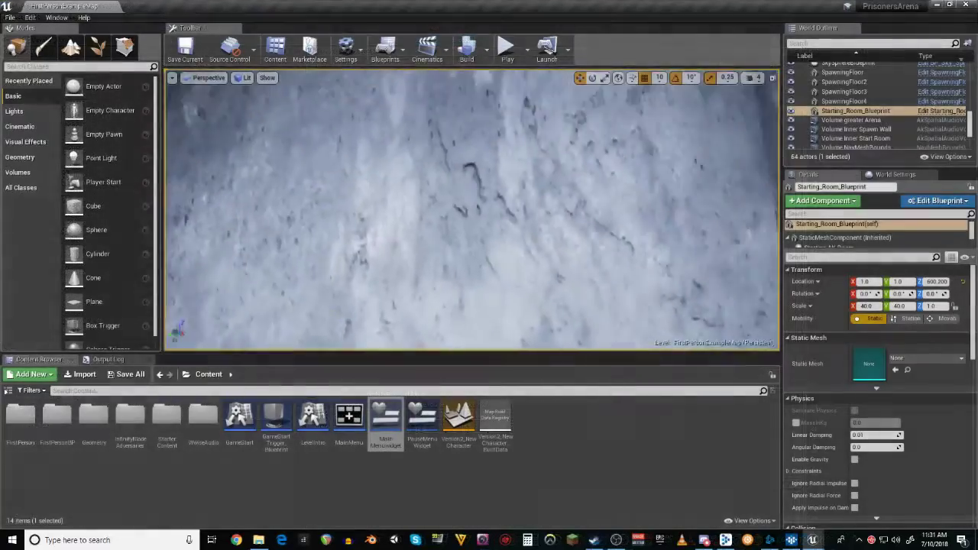
- In the Unreal Editor level, look down the elevator shaft and select Elevator_Blueprint and the surrounding Starting_Room_Blueprint
{"action": "key", "text": "s"}
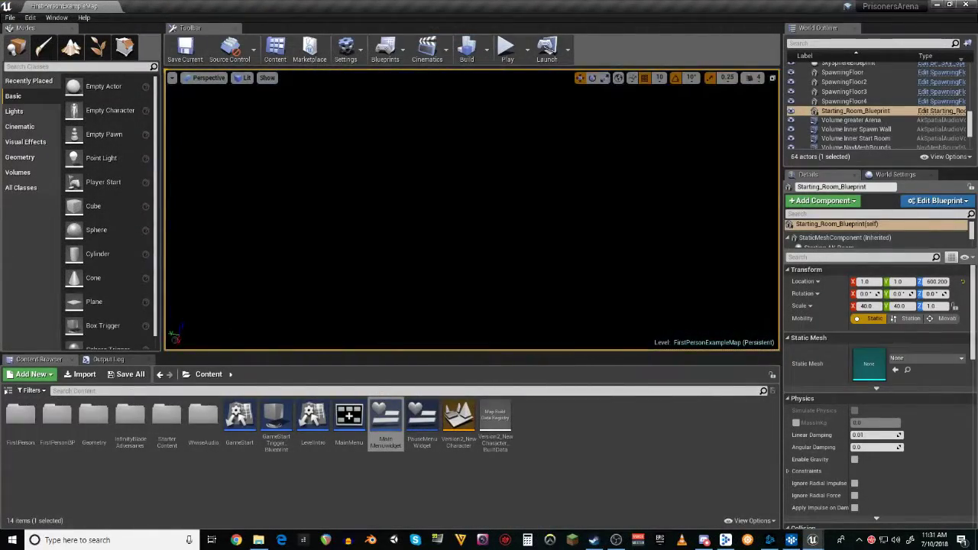
{"action": "right_click_drag", "start_coordinate": [472, 210], "coordinate": [459, 233]}
{"action": "key", "text": "w"}
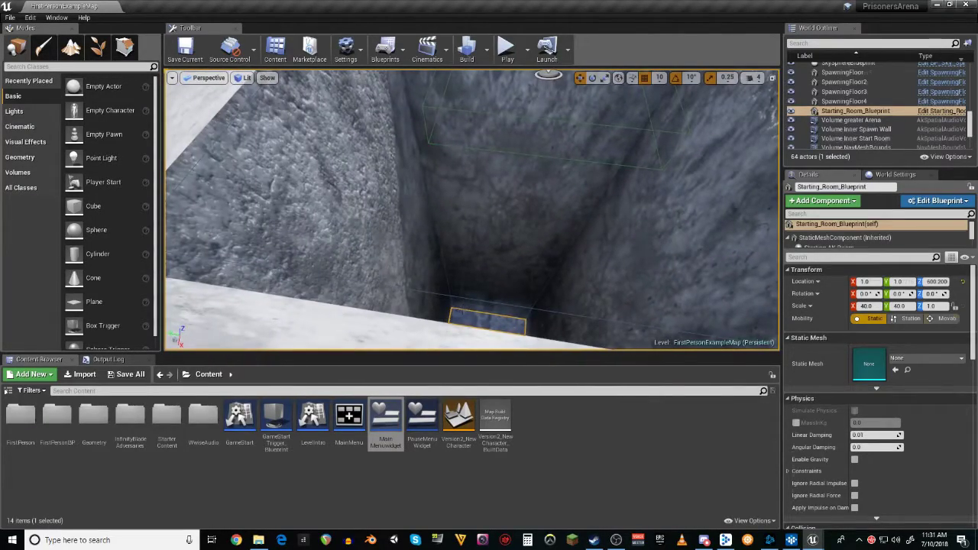
{"action": "left_click", "coordinate": [475, 315]}
{"action": "right_click_drag", "start_coordinate": [639, 229], "coordinate": [699, 162]}
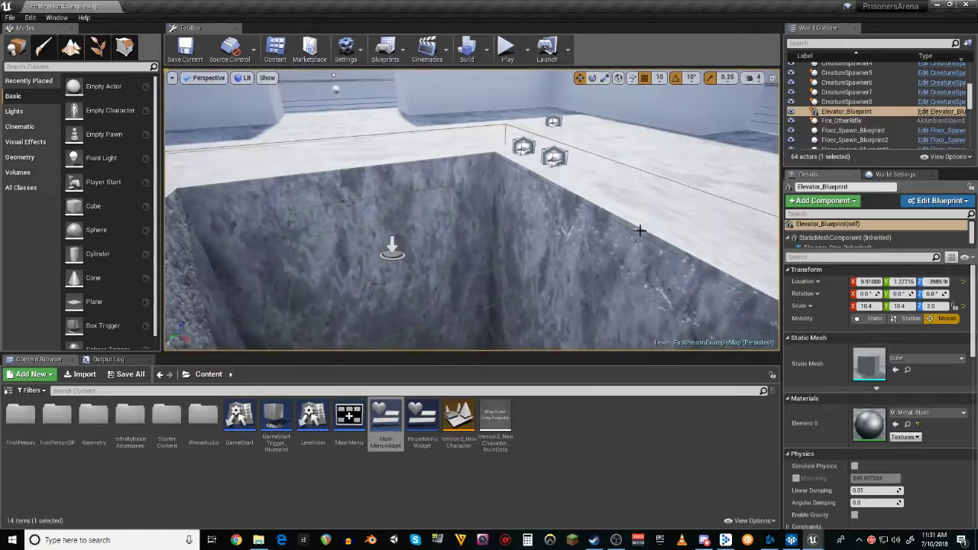
{"action": "right_click_drag", "start_coordinate": [639, 229], "coordinate": [624, 251]}
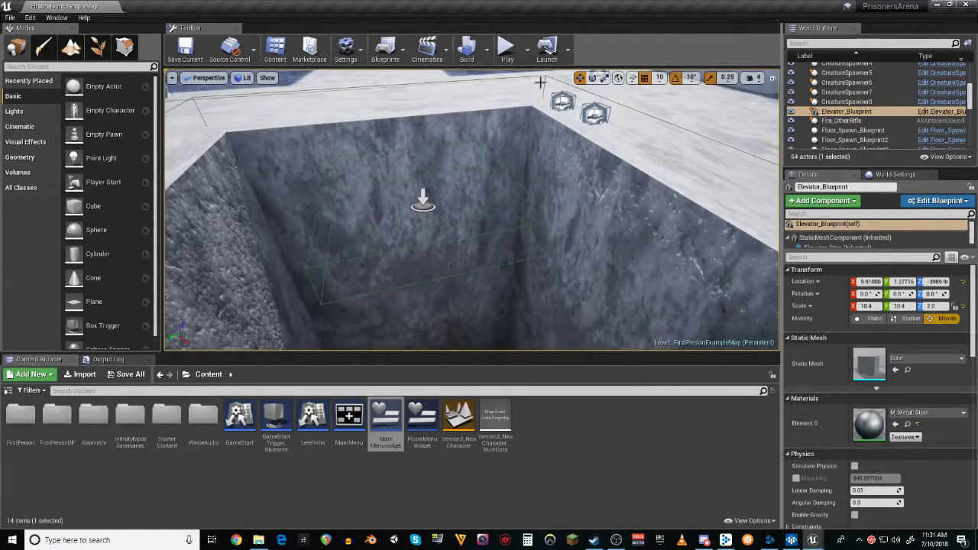
{"action": "right_click_drag", "start_coordinate": [552, 174], "coordinate": [560, 192]}
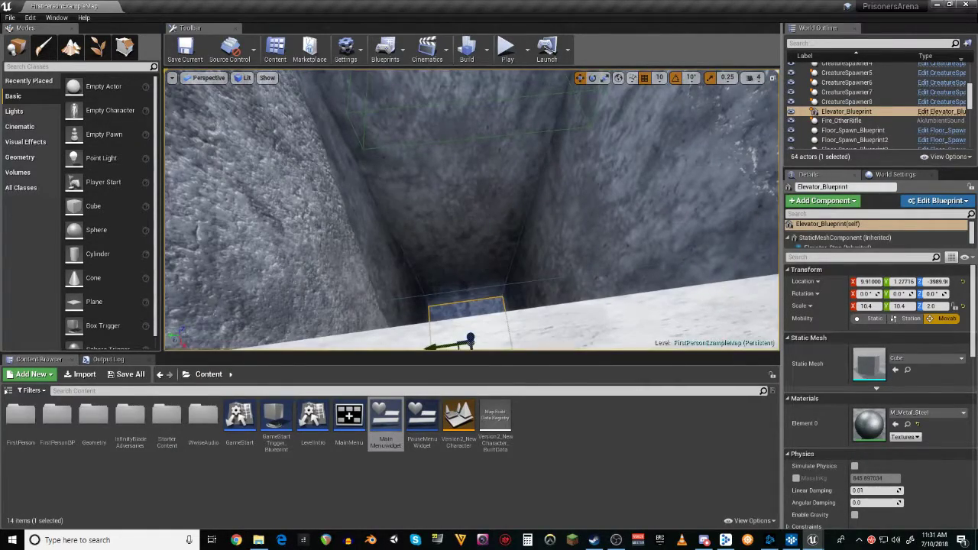
{"action": "left_click", "coordinate": [561, 193]}
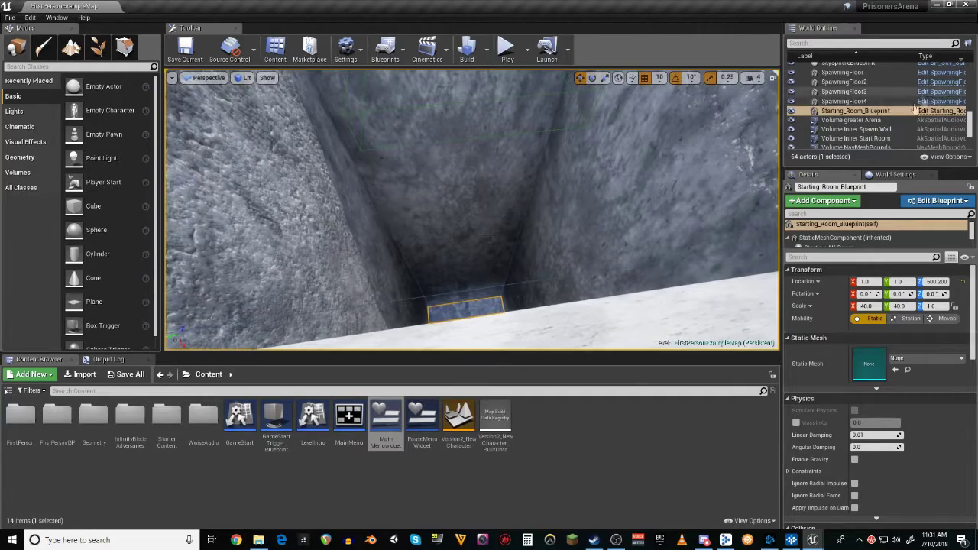
- Select the AkAcousticPortal in the elevator shaft's opening and inspect the shaft from above down to its floor
{"action": "scroll", "coordinate": [507, 148], "scroll_direction": "down", "scroll_amount": 5}
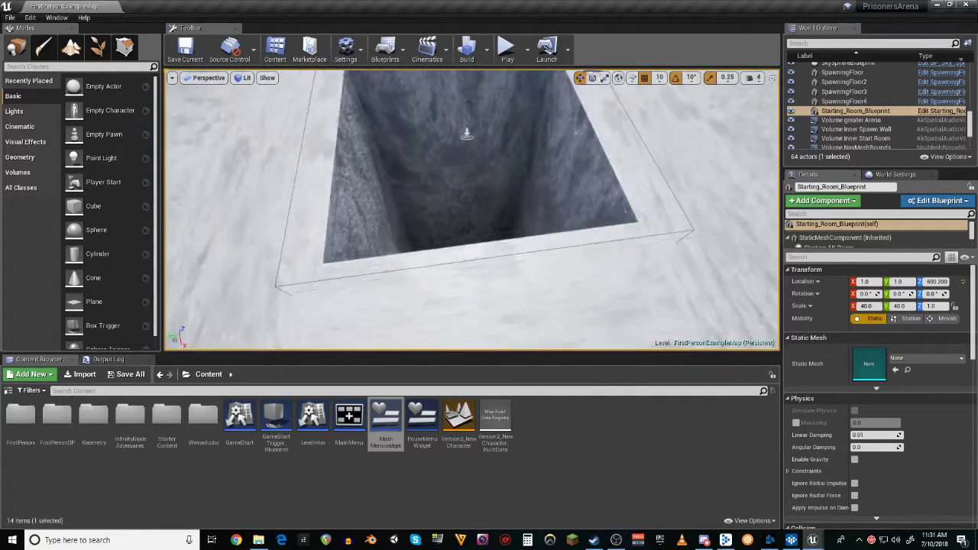
{"action": "right_click_drag", "start_coordinate": [670, 134], "coordinate": [440, 279]}
{"action": "left_click", "coordinate": [586, 205]}
{"action": "right_click_drag", "start_coordinate": [594, 220], "coordinate": [599, 208]}
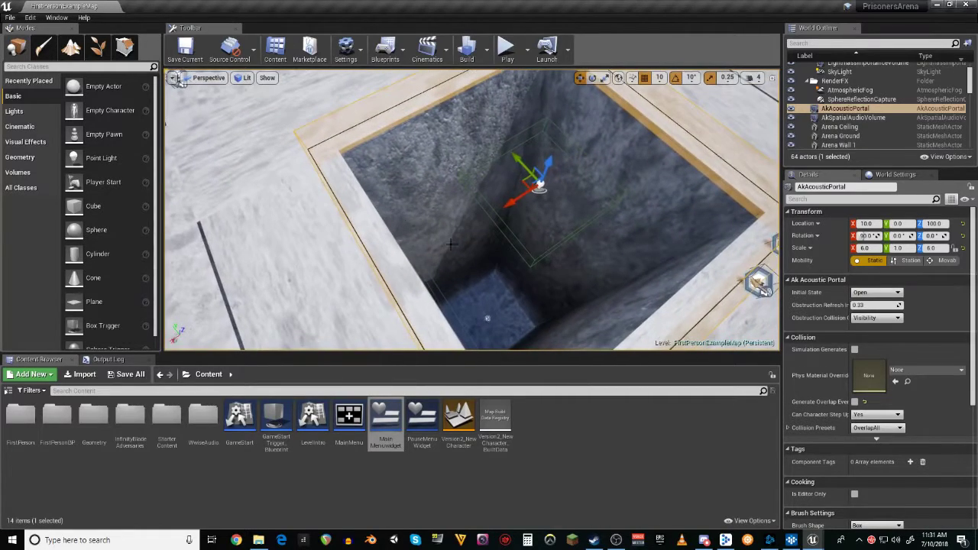
{"action": "right_click_drag", "start_coordinate": [510, 293], "coordinate": [569, 80]}
{"action": "scroll", "coordinate": [510, 292], "scroll_direction": "down", "scroll_amount": 10}
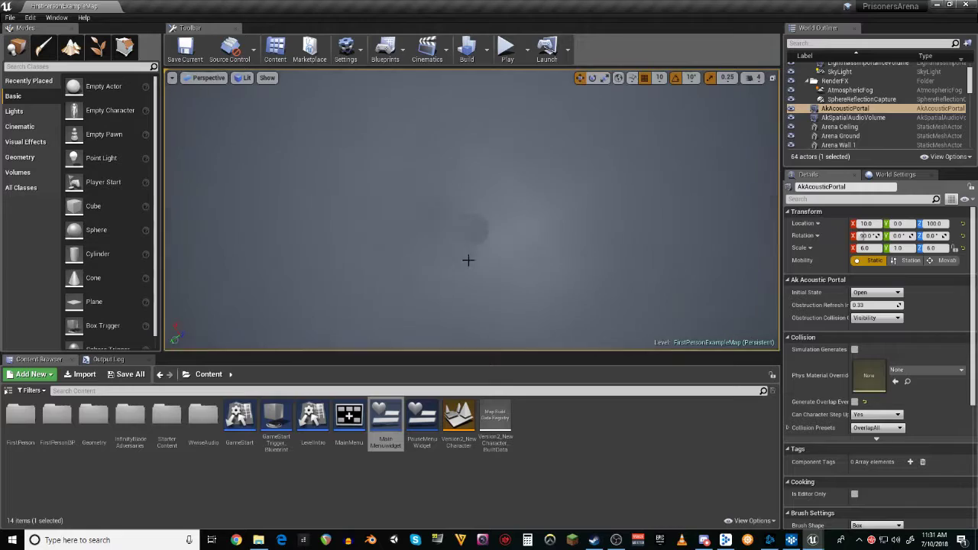
{"action": "key", "text": "f"}
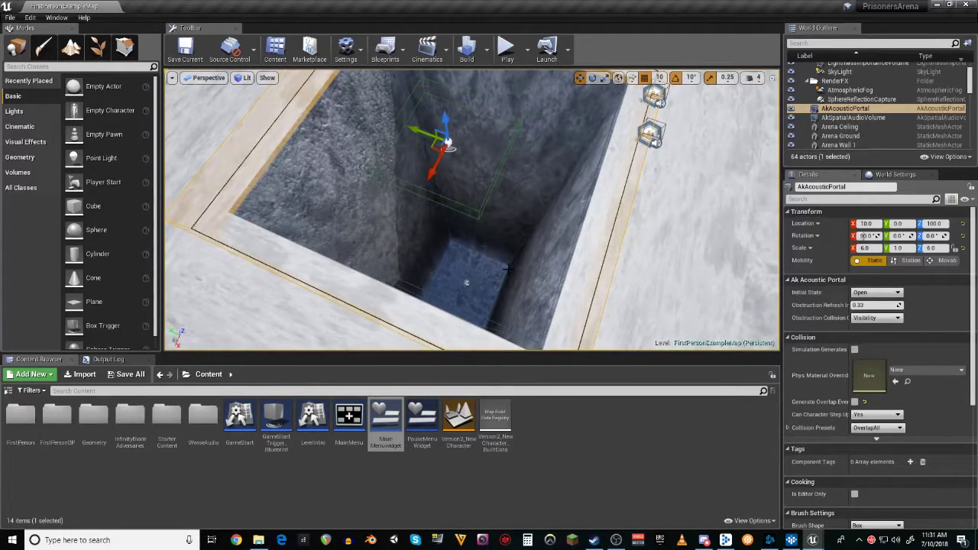
{"action": "mouse_move", "coordinate": [502, 272]}
{"action": "right_mouse_down"}
{"action": "mouse_move", "coordinate": [510, 304]}
{"action": "mouse_move", "coordinate": [502, 263]}
{"action": "right_mouse_up"}
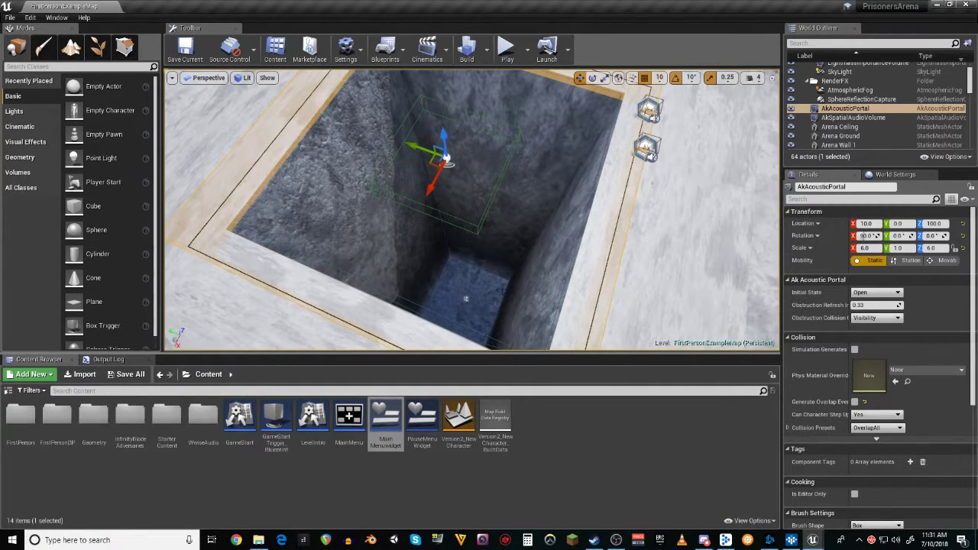
{"action": "right_click_drag", "start_coordinate": [502, 290], "coordinate": [487, 317]}
{"action": "key", "text": "w"}
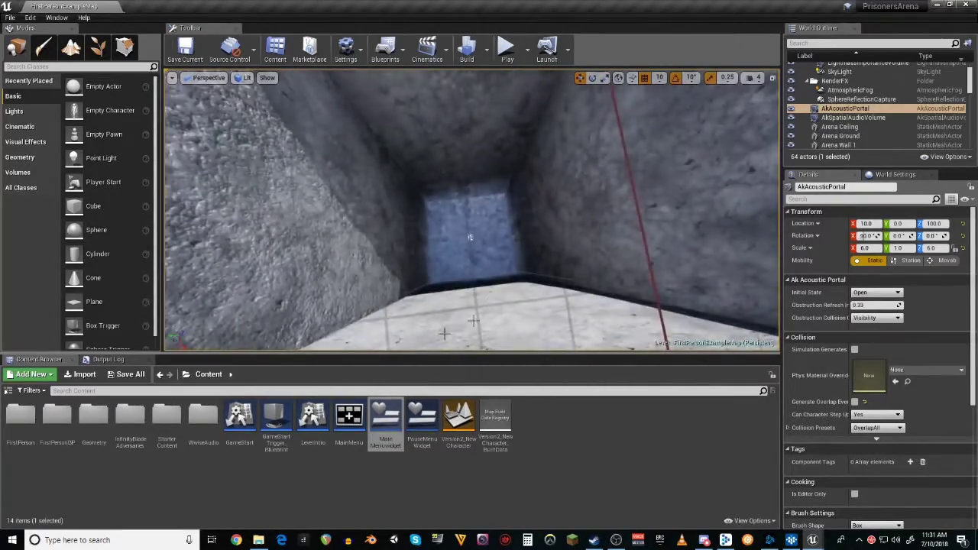
{"action": "right_click_drag", "start_coordinate": [470, 275], "coordinate": [463, 244]}
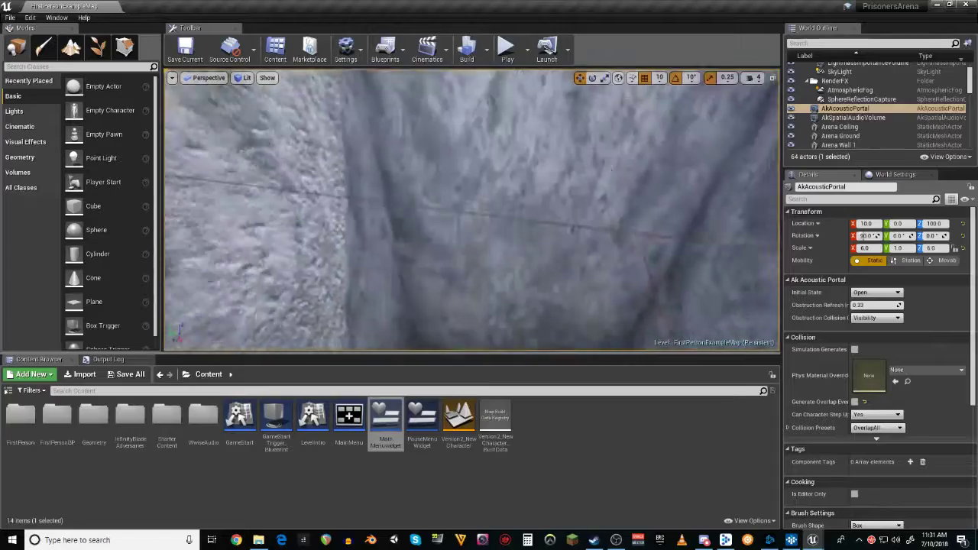
{"action": "key", "text": "f"}
- Select Starting_Room_Blueprint and Volume Outer Spawn Wall, and look over the spawn walls around the elevator shaft
{"action": "left_click", "coordinate": [579, 243]}
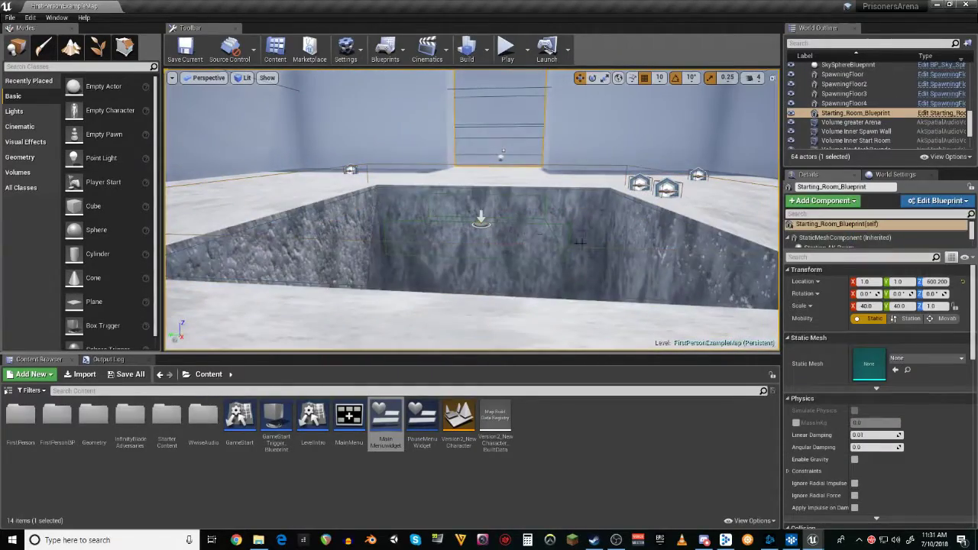
{"action": "right_click_drag", "start_coordinate": [574, 226], "coordinate": [724, 180]}
{"action": "left_click", "coordinate": [661, 230]}
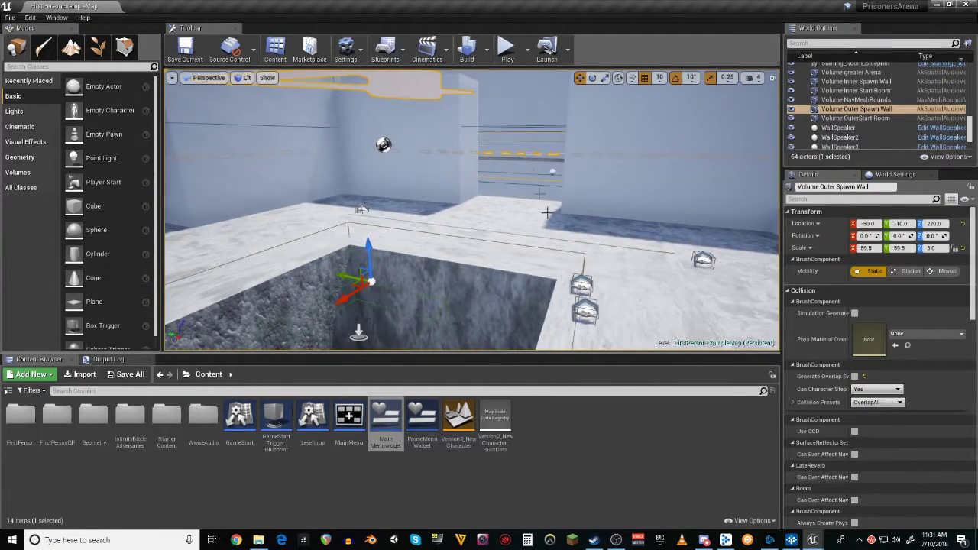
{"action": "right_click_drag", "start_coordinate": [547, 213], "coordinate": [531, 272]}
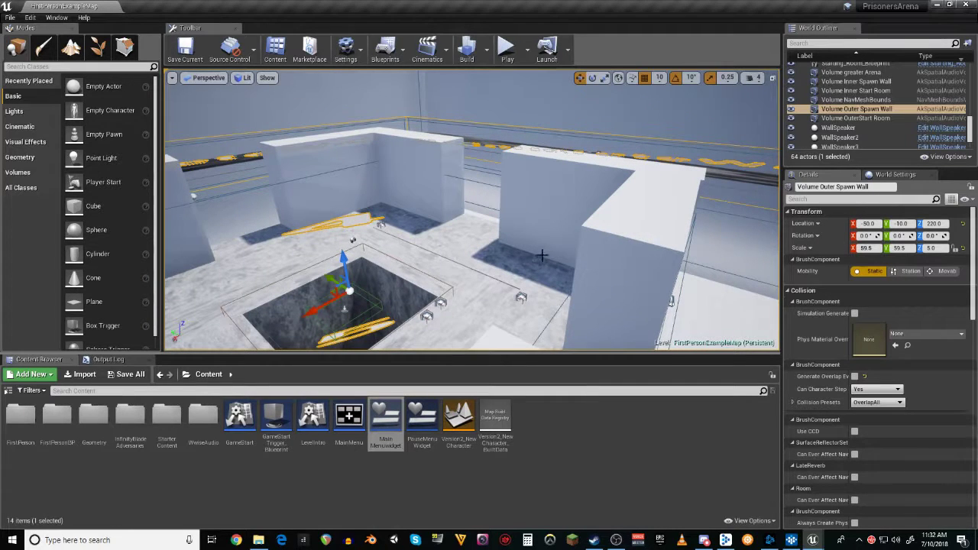
- Select the OverheadSpeaker high above the arena and WallSpeaker7 on the outside of the spawn walls
{"action": "right_click_drag", "start_coordinate": [529, 270], "coordinate": [565, 168]}
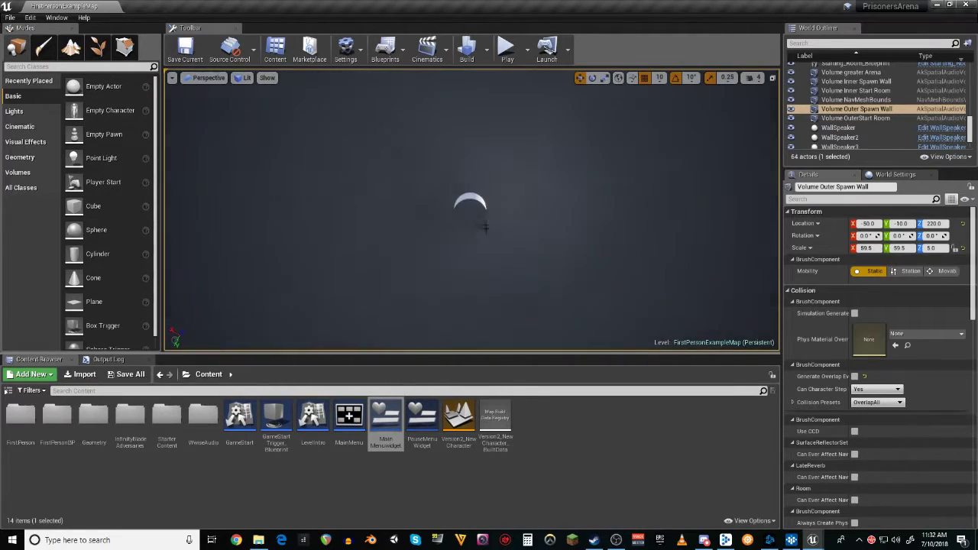
{"action": "left_click", "coordinate": [477, 212]}
{"action": "right_click_drag", "start_coordinate": [535, 272], "coordinate": [519, 324]}
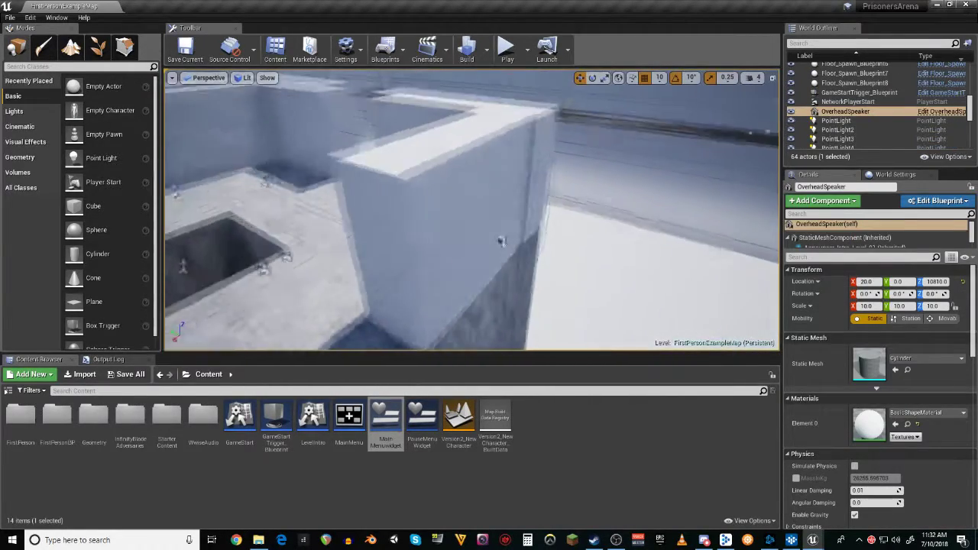
{"action": "right_click_drag", "start_coordinate": [500, 241], "coordinate": [595, 288]}
{"action": "left_click", "coordinate": [433, 237]}
{"action": "right_click_drag", "start_coordinate": [608, 245], "coordinate": [706, 264]}
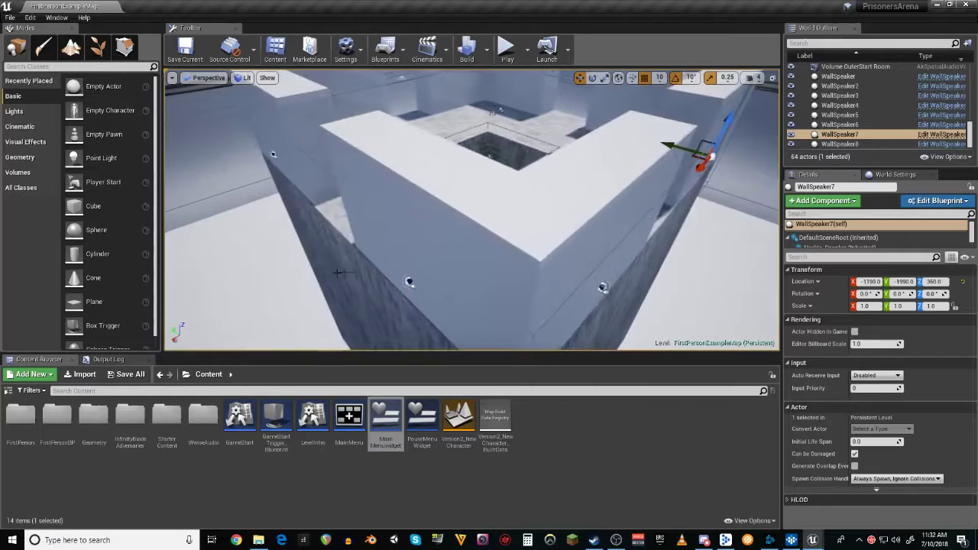
- Select WallSpeaker2 and WallSpeaker3 and examine their placement around the spawn walls and below the overhead speaker
{"action": "left_click", "coordinate": [410, 282]}
{"action": "right_click_drag", "start_coordinate": [423, 273], "coordinate": [359, 264]}
{"action": "right_click_drag", "start_coordinate": [413, 213], "coordinate": [386, 264]}
{"action": "left_click", "coordinate": [397, 250]}
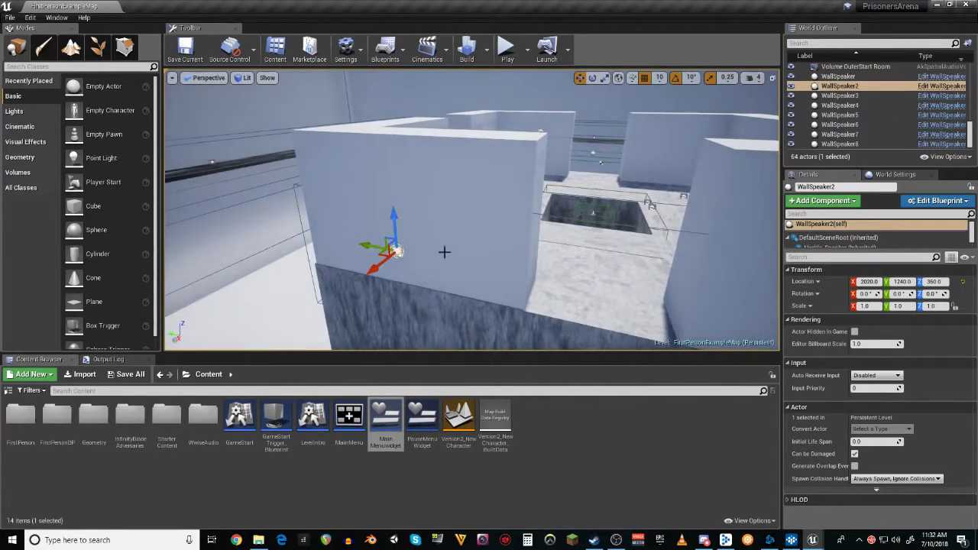
{"action": "right_click_drag", "start_coordinate": [443, 253], "coordinate": [424, 262]}
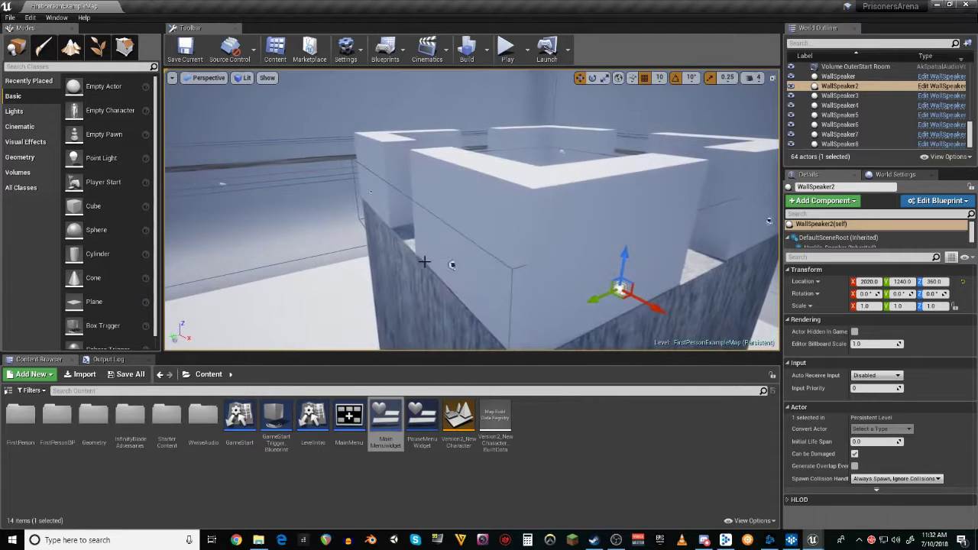
{"action": "left_click", "coordinate": [453, 264]}
{"action": "right_click_drag", "start_coordinate": [484, 260], "coordinate": [487, 210]}
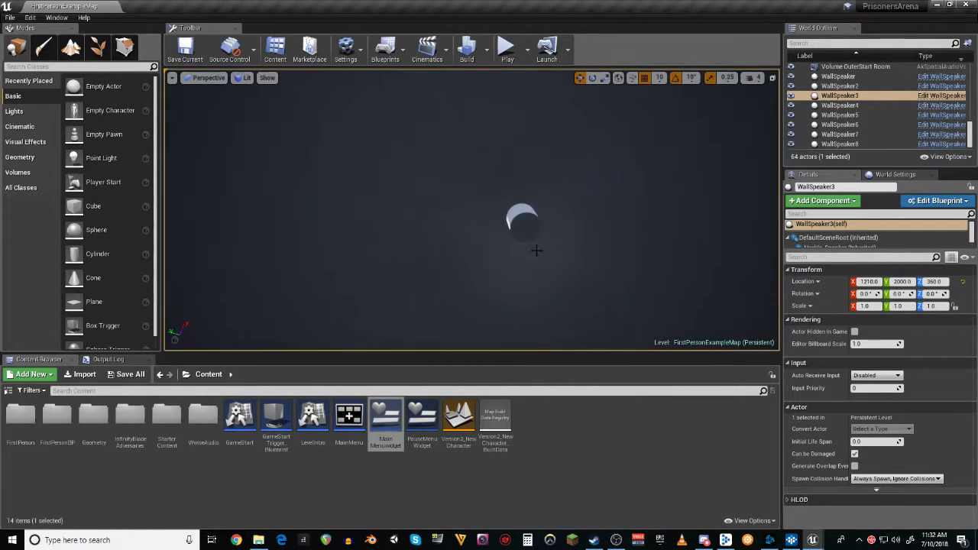
{"action": "scroll", "coordinate": [536, 250], "scroll_direction": "down", "scroll_amount": 5}
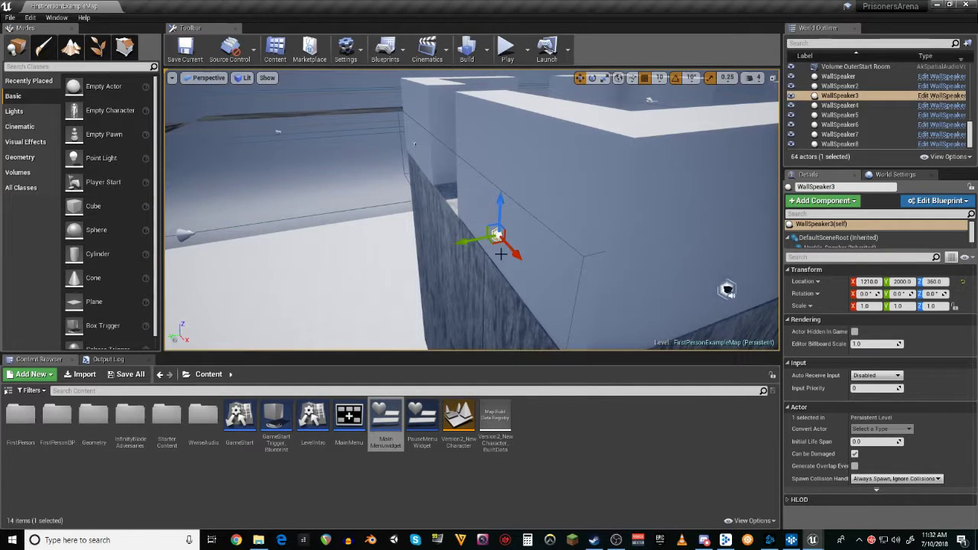
{"action": "right_click_drag", "start_coordinate": [563, 236], "coordinate": [611, 224]}
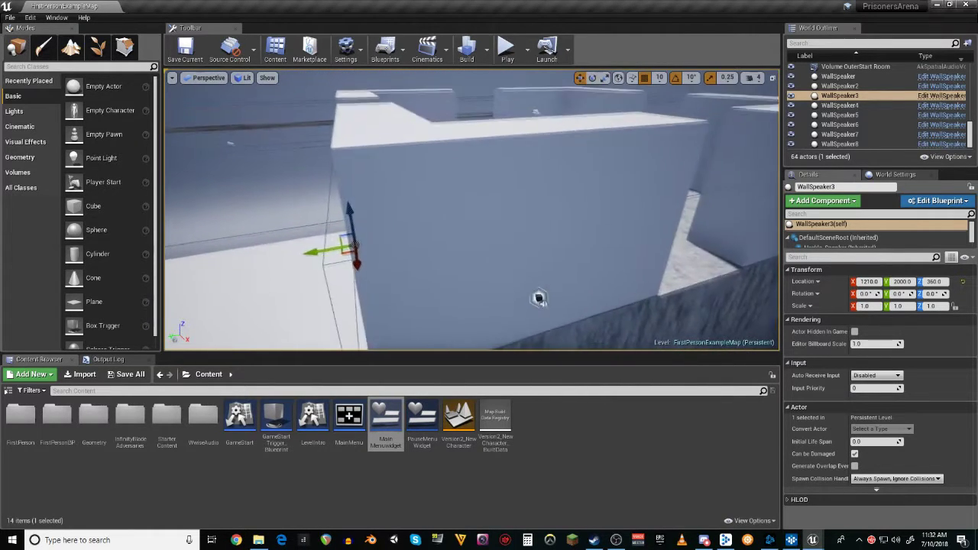
{"action": "right_click_drag", "start_coordinate": [585, 305], "coordinate": [611, 308]}
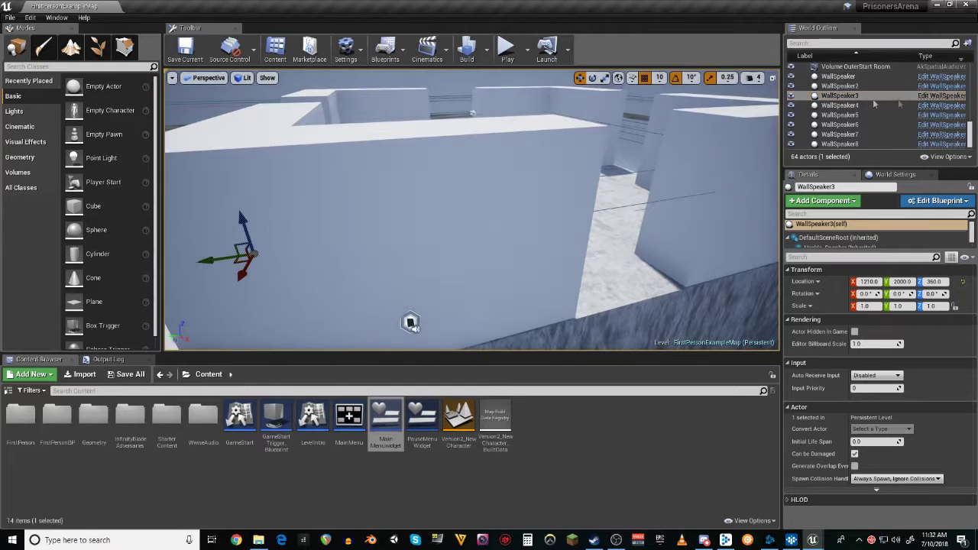
- Open the WallSpeaker blueprint, and open the BaseCharacter blueprint from the PlayerCharacter folder under FirstPersonBP/Blueprints
{"action": "left_click", "coordinate": [936, 97]}
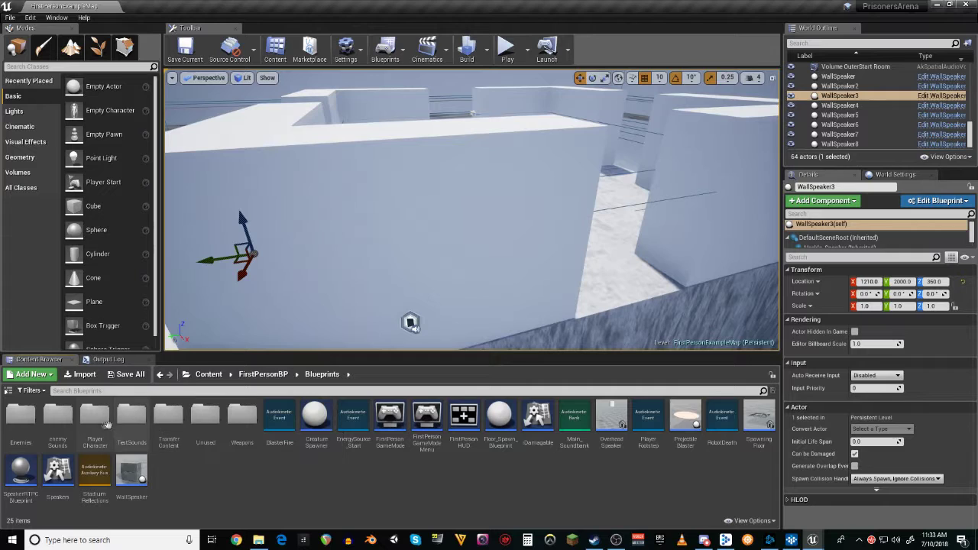
{"action": "double_click", "coordinate": [100, 425]}
{"action": "double_click", "coordinate": [21, 416]}
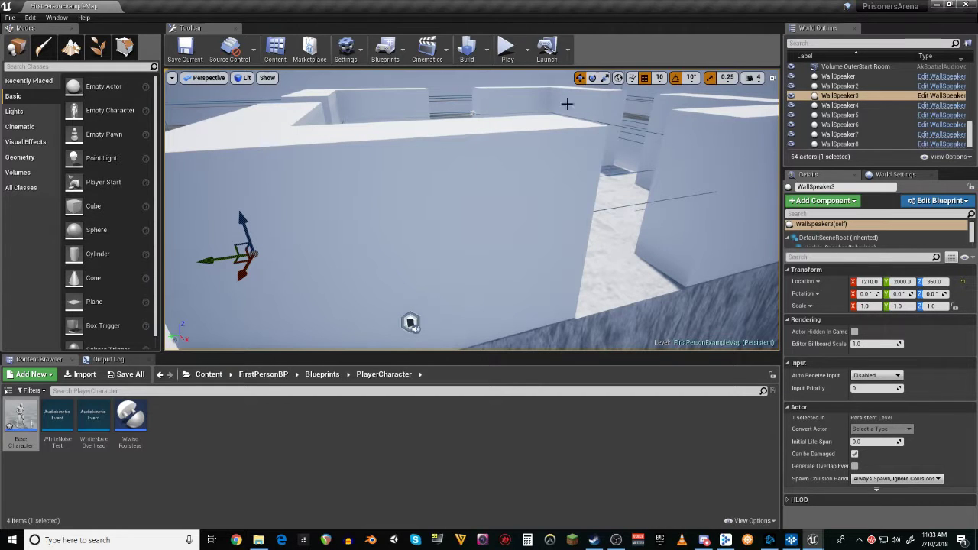
- Play-test the level, start the game with Fight for Freedom, and move around the starting room
{"action": "left_click", "coordinate": [509, 49]}
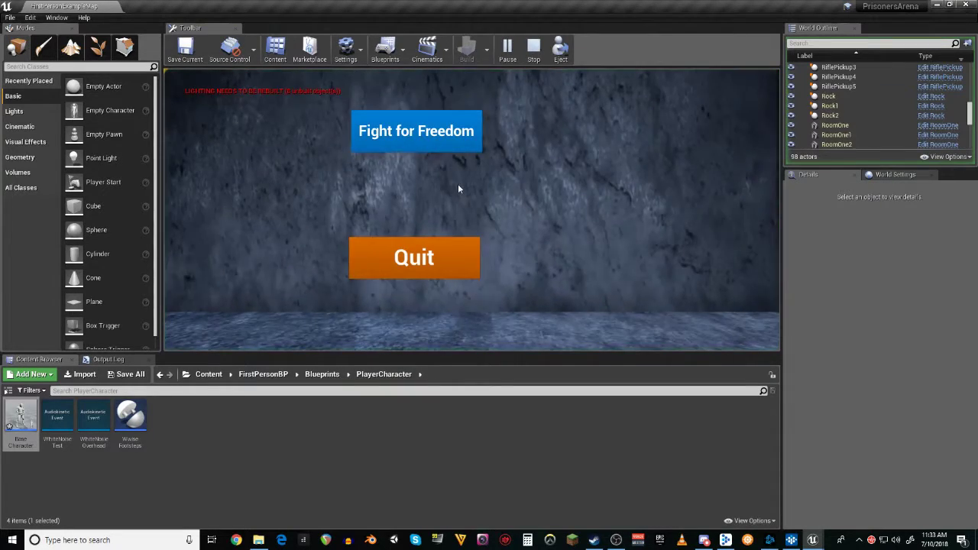
{"action": "left_click", "coordinate": [427, 140]}
{"action": "left_click", "coordinate": [503, 231]}
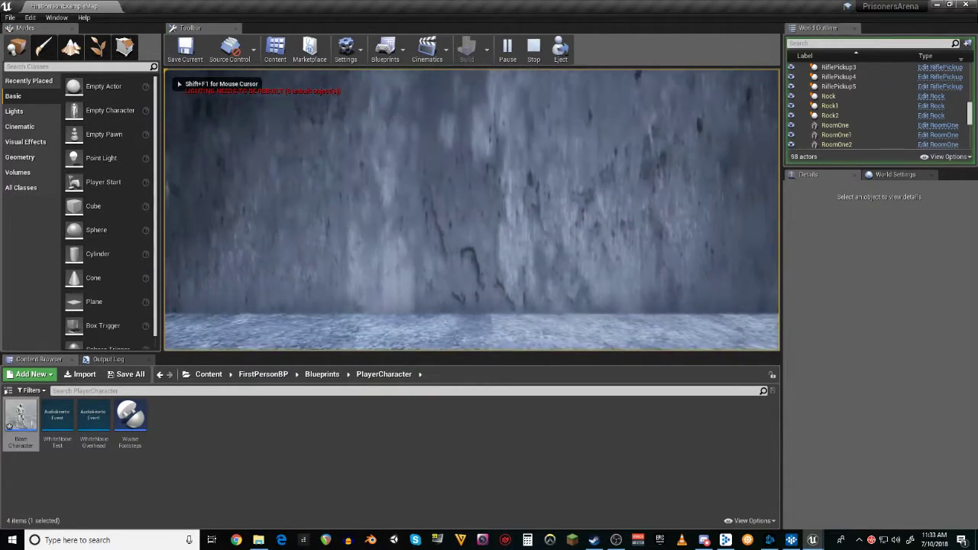
{"action": "key", "text": "d"}
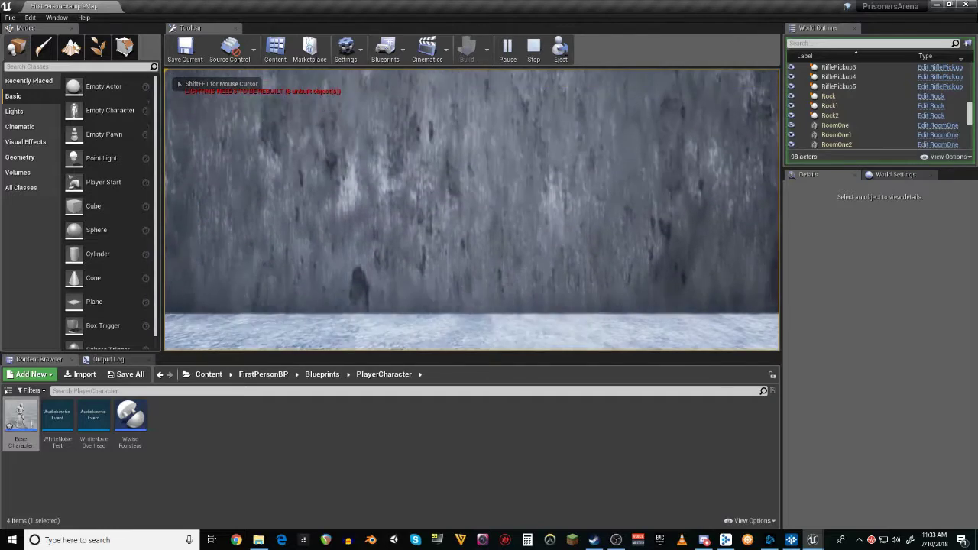
{"action": "key", "text": "d"}
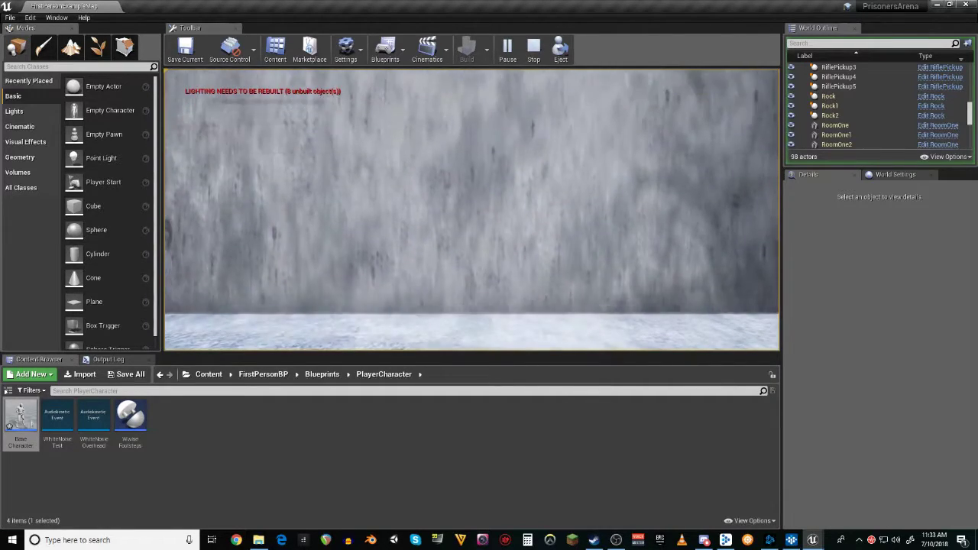
{"action": "key", "text": "d"}
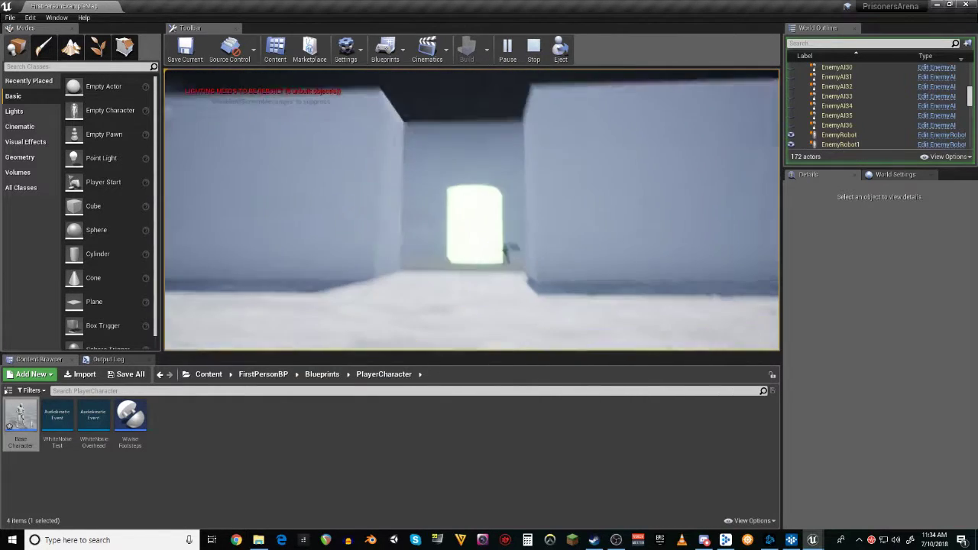
- Walk out of the spawn area into the arena, move past the wall speakers among the robots, and end the play test
{"action": "key", "text": "w"}
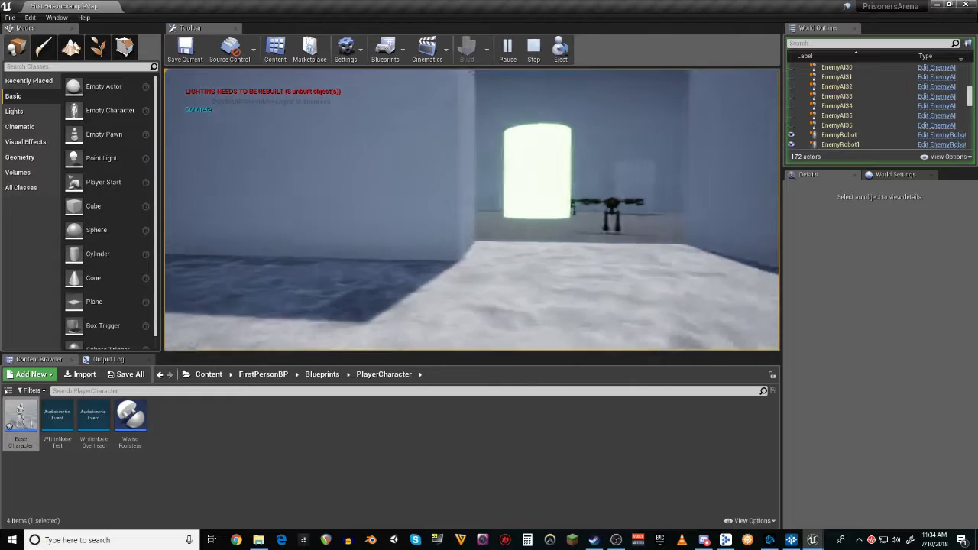
{"action": "key", "text": "w"}
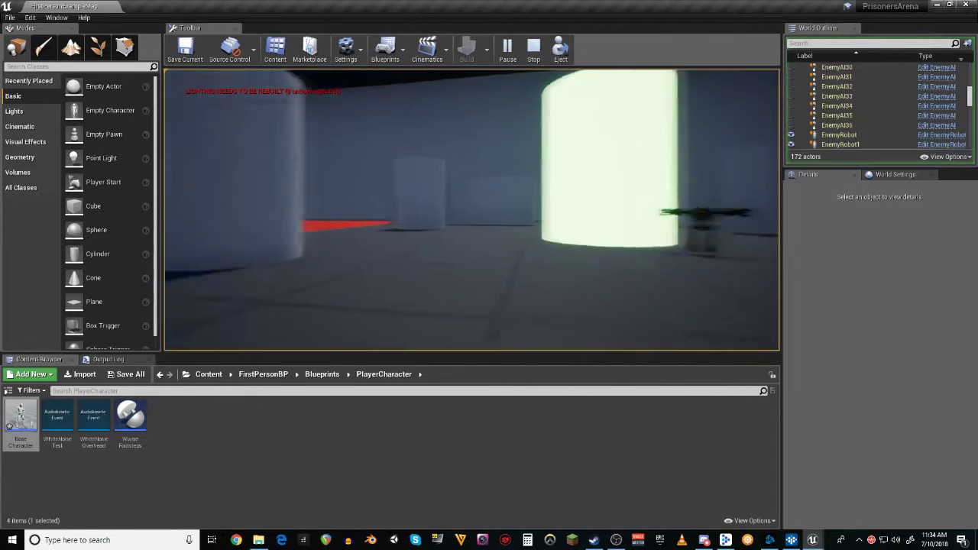
{"action": "key", "text": "w"}
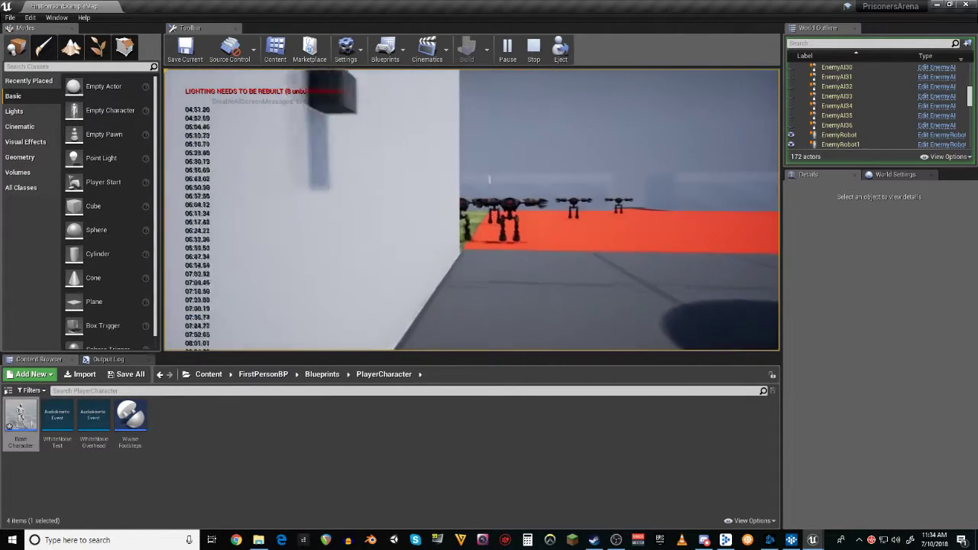
{"action": "key", "text": "s"}
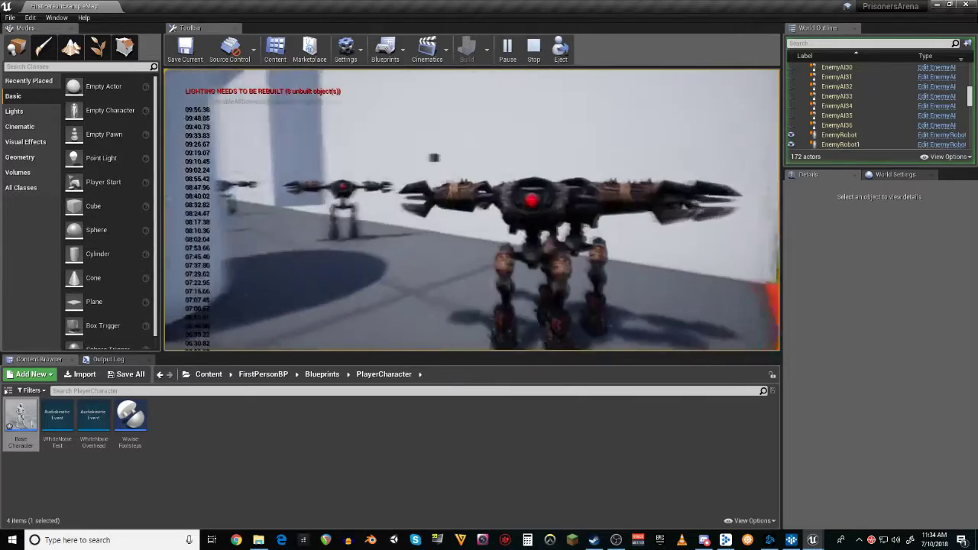
{"action": "key", "text": "w"}
{"action": "key", "text": "w"}
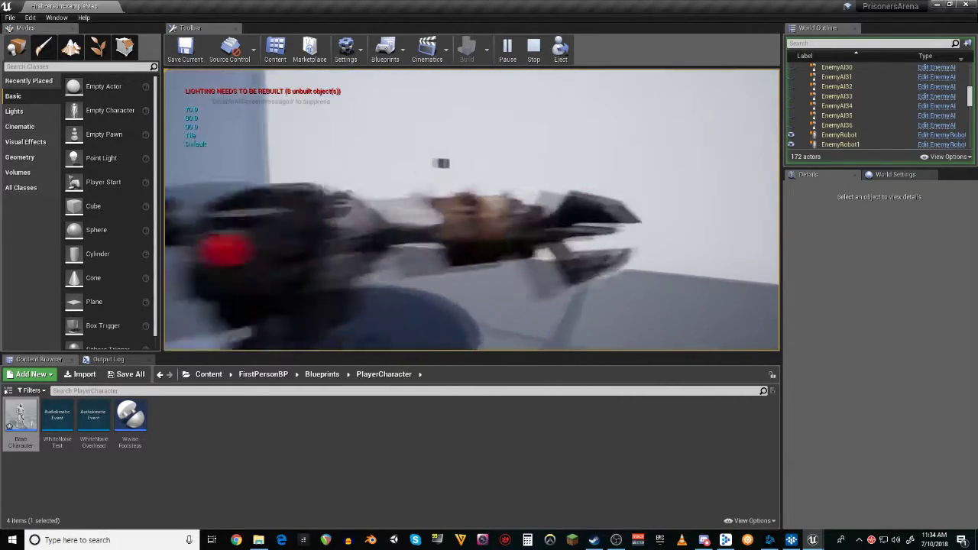
{"action": "key", "text": "w"}
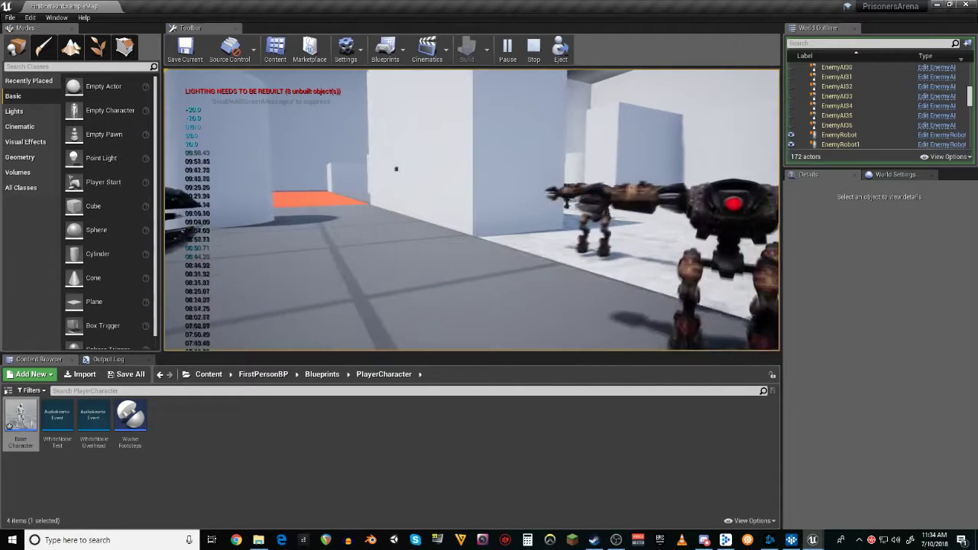
{"action": "key", "text": "Escape"}
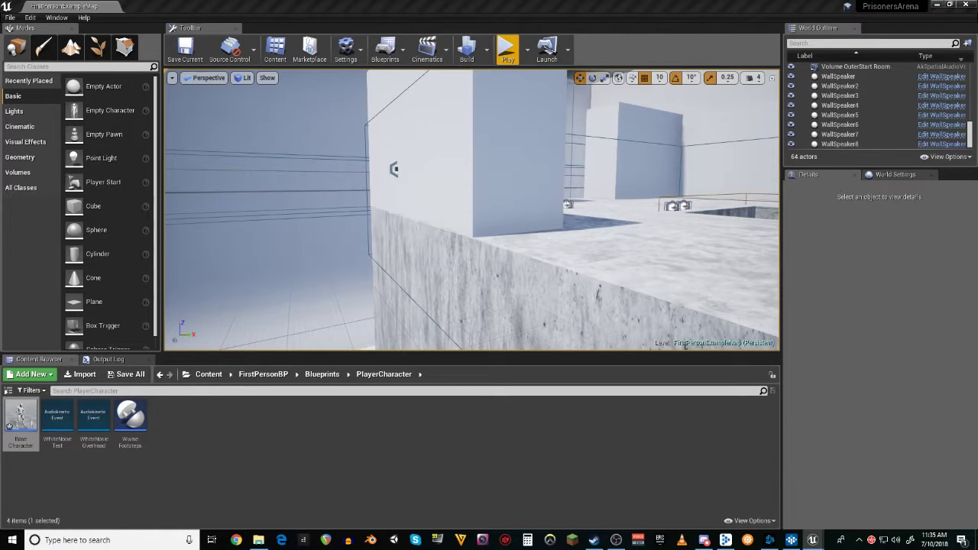
- In BaseCharacter's Set RTPC for Wall Speakers graph, move the Get All Actors Of Class node slightly closer to Event Tick
{"action": "left_click", "coordinate": [757, 4]}
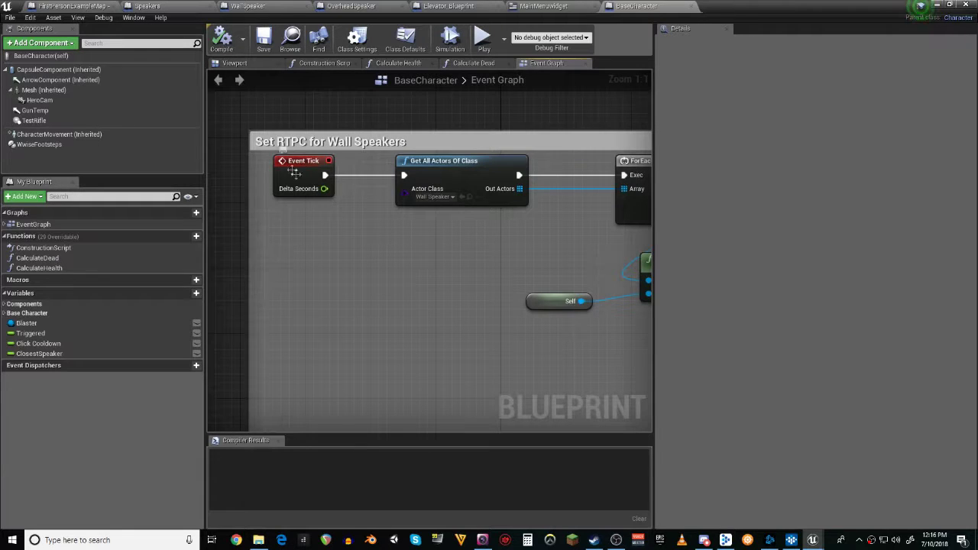
{"action": "left_click_drag", "start_coordinate": [440, 163], "coordinate": [431, 163]}
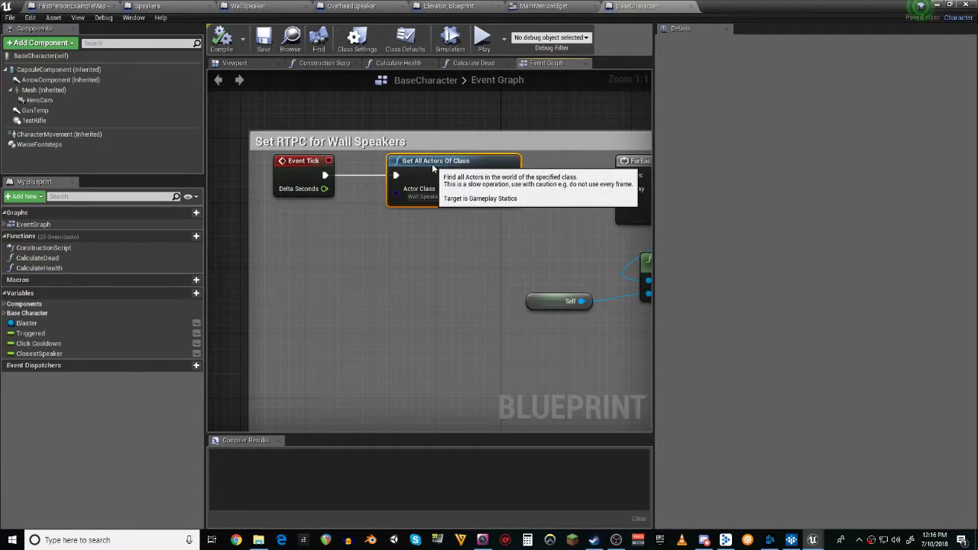
- Check which actor classes the Get All Actors Of Class node can target, keeping Wall Speaker as its class
{"action": "left_click", "coordinate": [445, 198]}
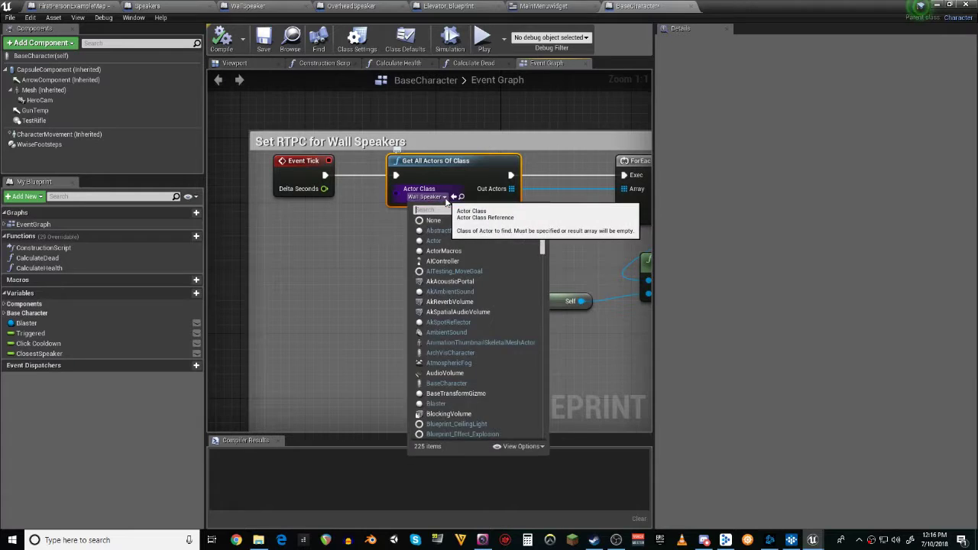
{"action": "left_click", "coordinate": [445, 197]}
{"action": "left_click", "coordinate": [527, 245]}
- Examine how ForEachLoop, Get Distance To and its Self reference feed the CompareFloat node
{"action": "right_click_drag", "start_coordinate": [529, 248], "coordinate": [327, 258]}
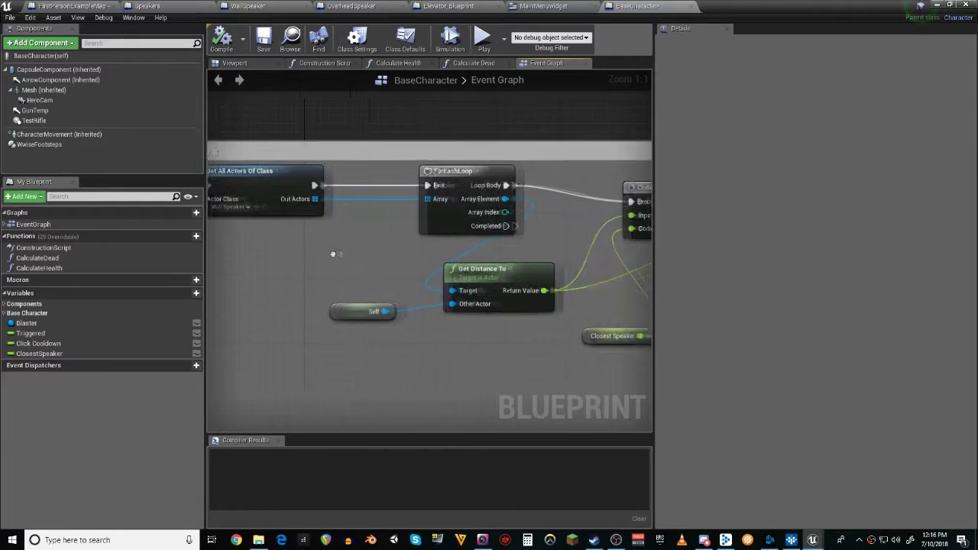
{"action": "left_click", "coordinate": [447, 177]}
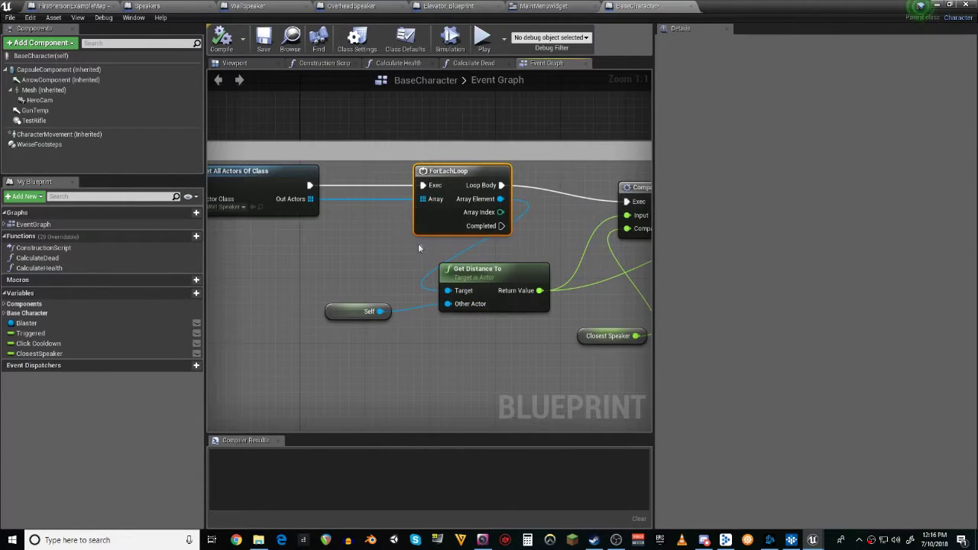
{"action": "right_click_drag", "start_coordinate": [419, 247], "coordinate": [392, 211]}
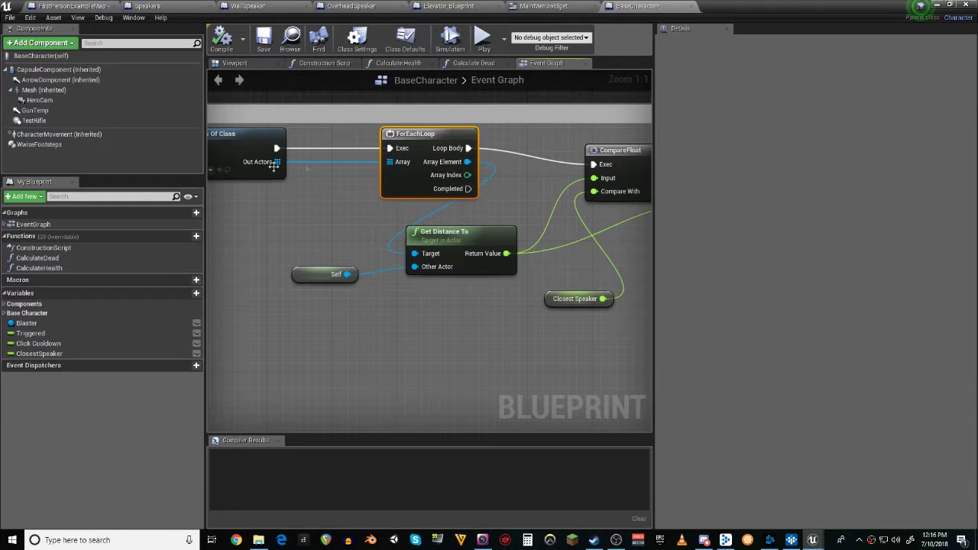
{"action": "right_click_drag", "start_coordinate": [516, 195], "coordinate": [486, 174]}
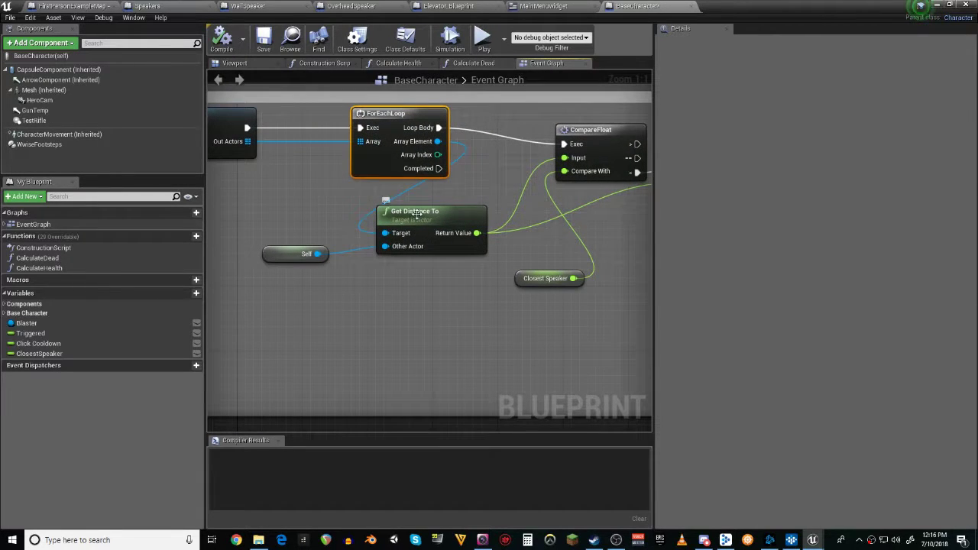
{"action": "left_click", "coordinate": [288, 254]}
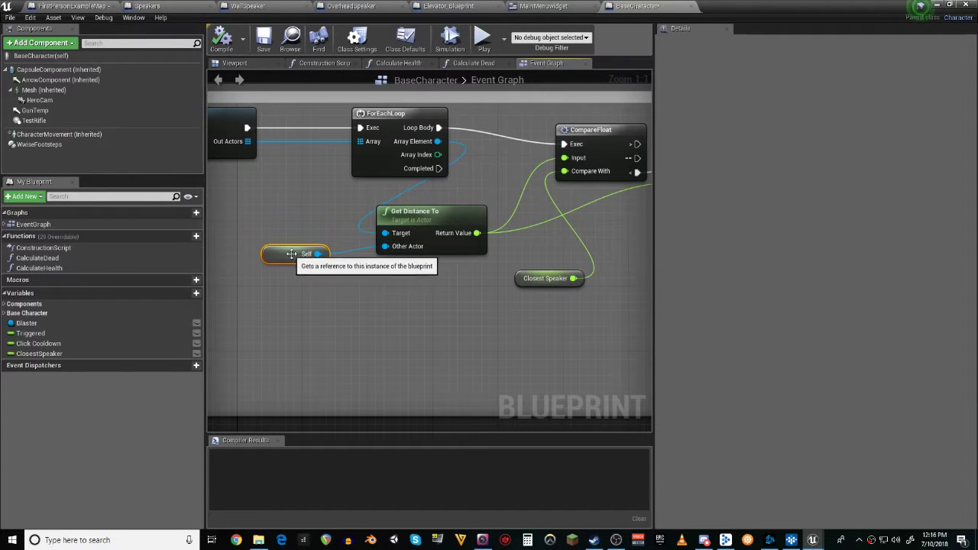
{"action": "right_click_drag", "start_coordinate": [426, 302], "coordinate": [351, 303]}
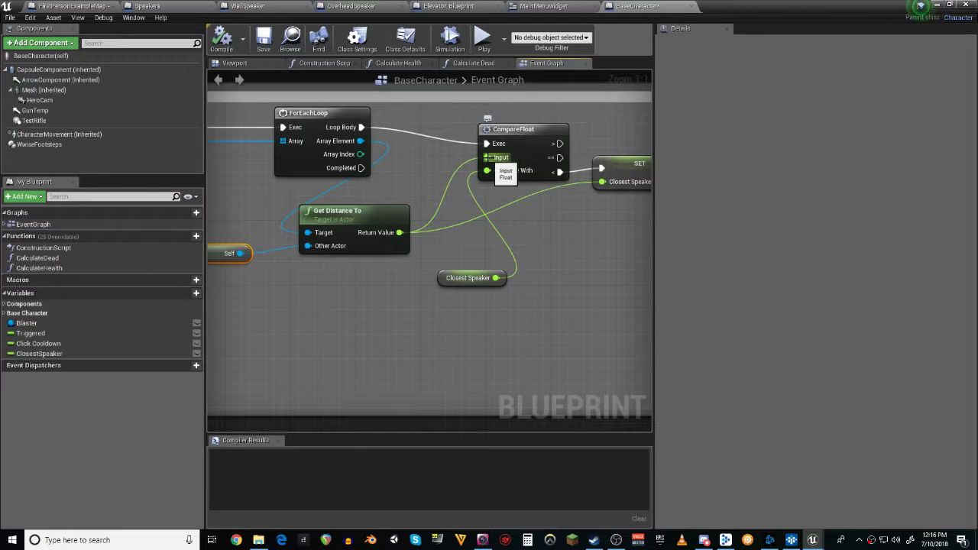
{"action": "right_click_drag", "start_coordinate": [535, 230], "coordinate": [481, 228]}
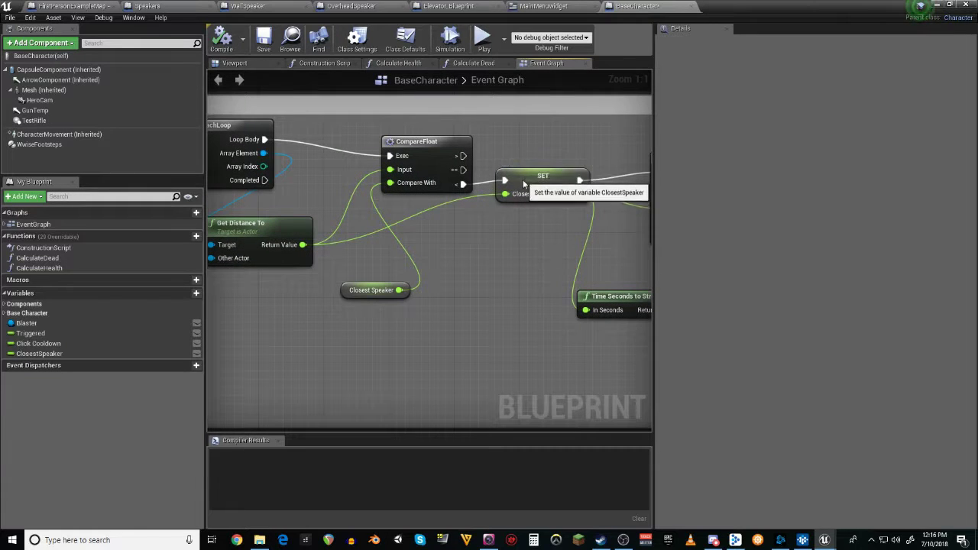
- Inspect the SET Closest Speaker node's variable details, and nudge the Closest Speaker getter slightly to the left
{"action": "left_click", "coordinate": [522, 183]}
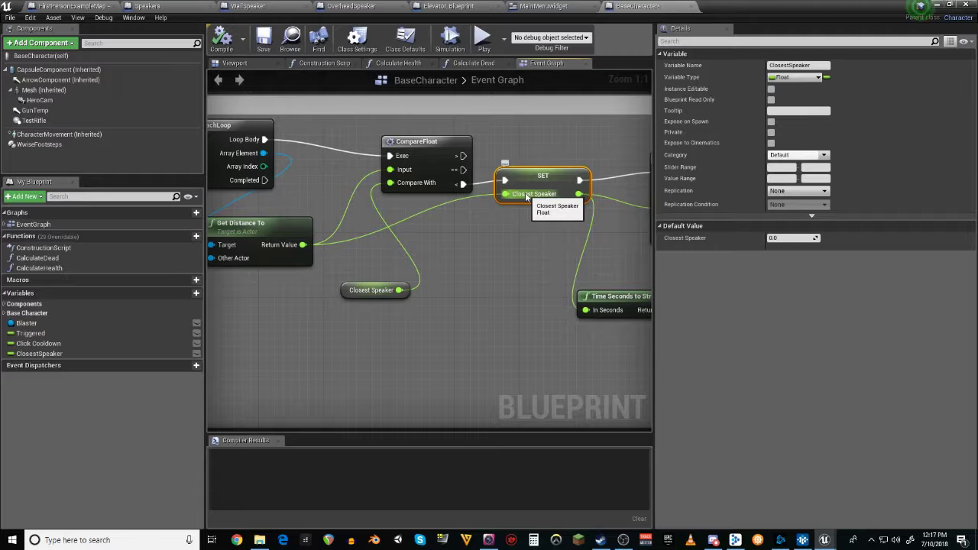
{"action": "key", "text": "ctrl+z"}
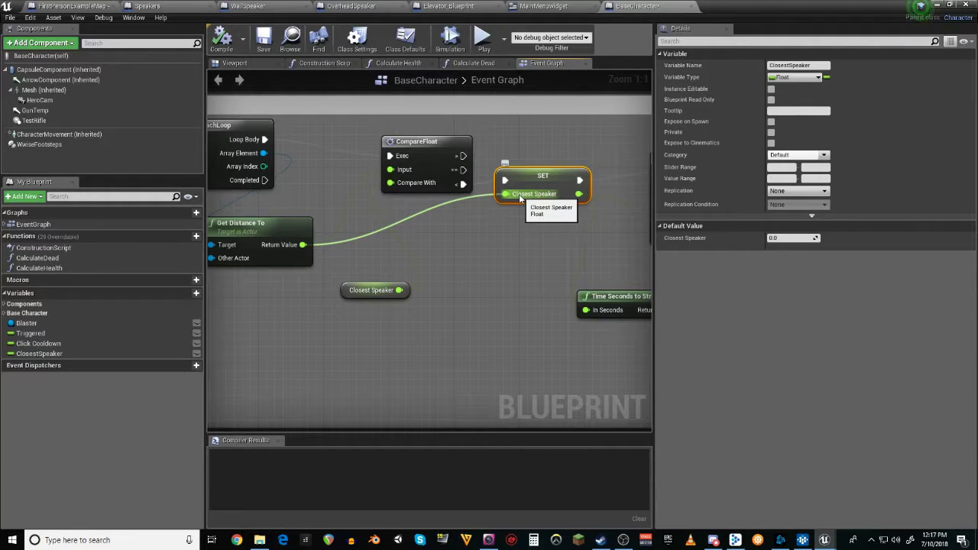
{"action": "key", "text": "ctrl+y"}
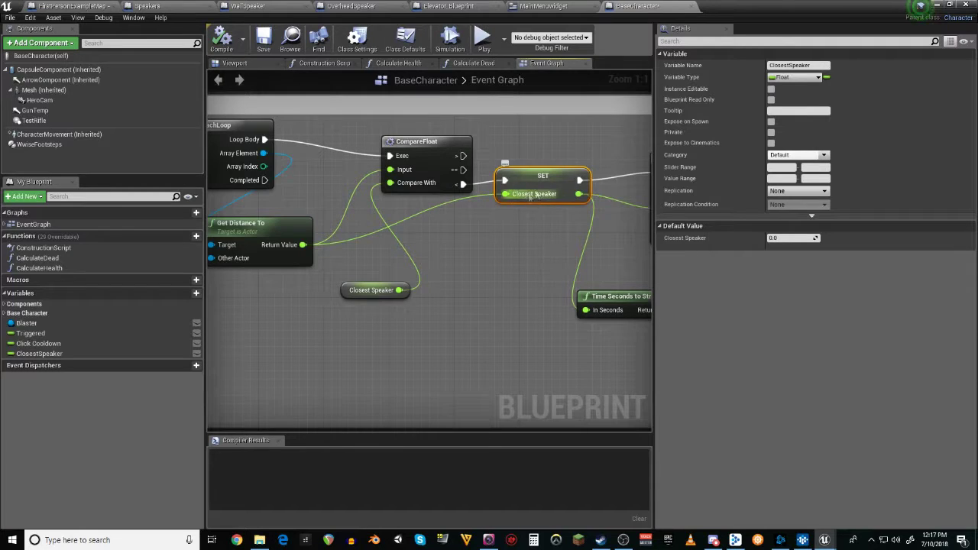
{"action": "left_click", "coordinate": [373, 291]}
{"action": "left_click_drag", "start_coordinate": [373, 291], "coordinate": [366, 291]}
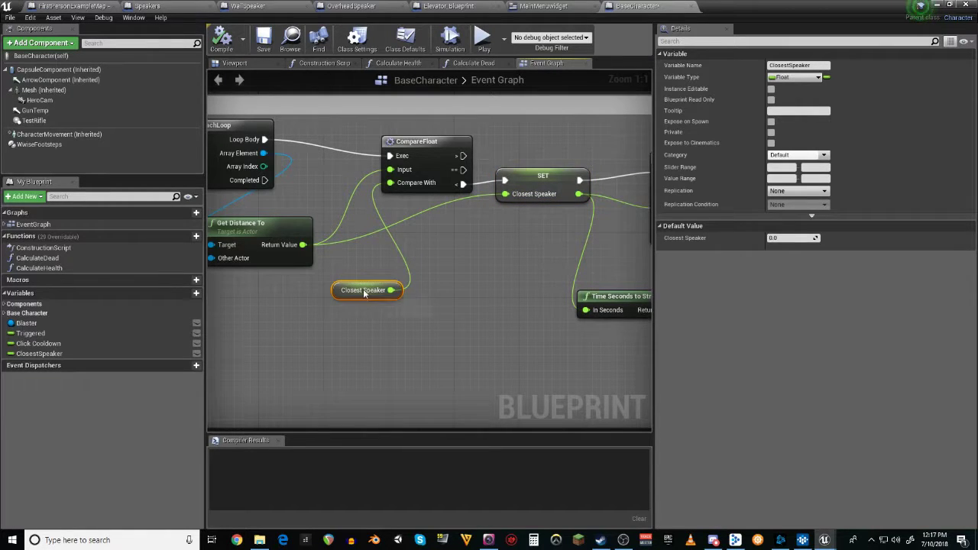
- Move the Set RTPCValue node for WallSpeaker_Distance slightly closer to the SET Closest Speaker node
{"action": "mouse_move", "coordinate": [514, 257]}
{"action": "right_mouse_down"}
{"action": "mouse_move", "coordinate": [430, 239]}
{"action": "mouse_move", "coordinate": [474, 219]}
{"action": "mouse_move", "coordinate": [467, 228]}
{"action": "mouse_move", "coordinate": [437, 222]}
{"action": "right_mouse_up"}
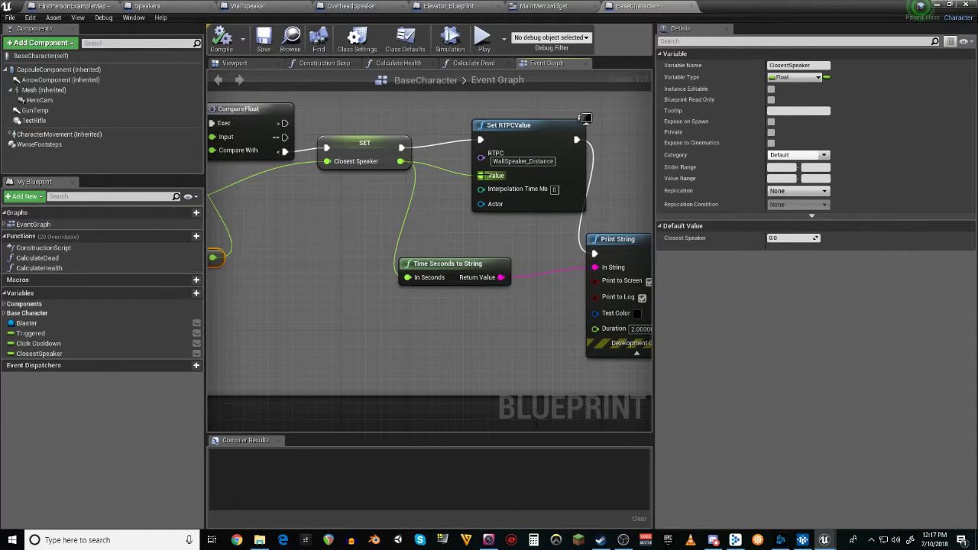
{"action": "left_click", "coordinate": [519, 130]}
{"action": "left_click_drag", "start_coordinate": [520, 130], "coordinate": [510, 129]}
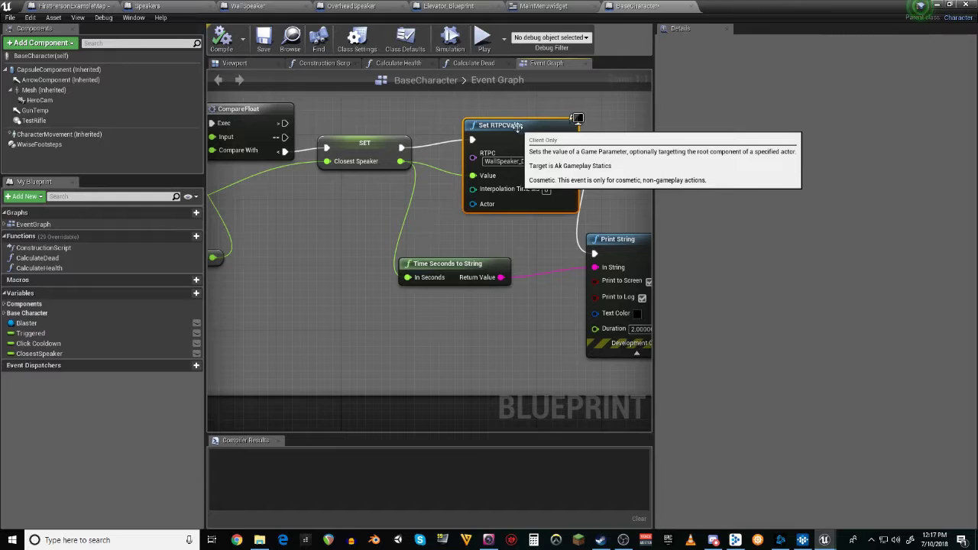
{"action": "right_click_drag", "start_coordinate": [508, 320], "coordinate": [420, 301]}
{"action": "left_click_drag", "start_coordinate": [513, 240], "coordinate": [521, 232]}
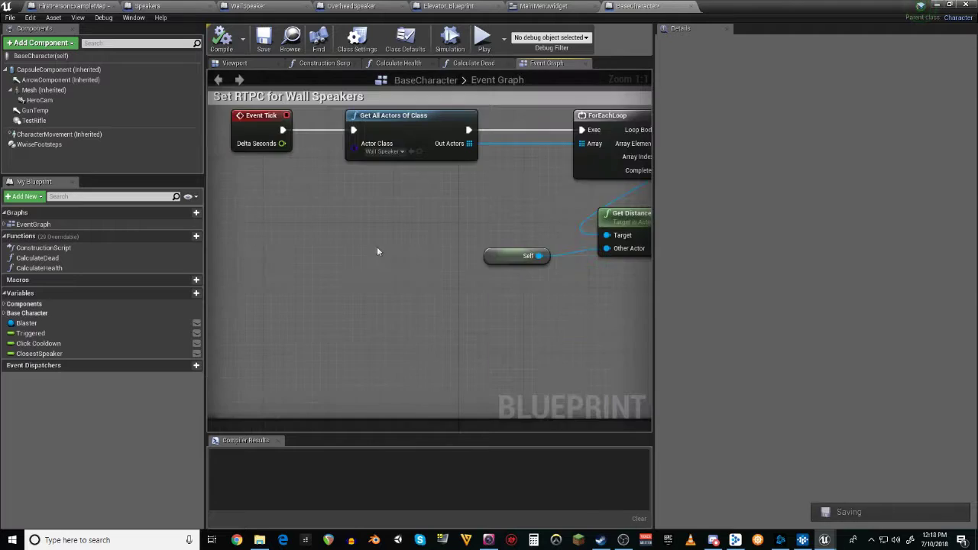
- Examine the Set RTPC for Wall Speakers graph again from Event Tick through the loop and distance check to the comparison nodes
{"action": "scroll", "coordinate": [377, 252], "scroll_direction": "up", "scroll_amount": 2}
{"action": "right_click_drag", "start_coordinate": [387, 278], "coordinate": [385, 275]}
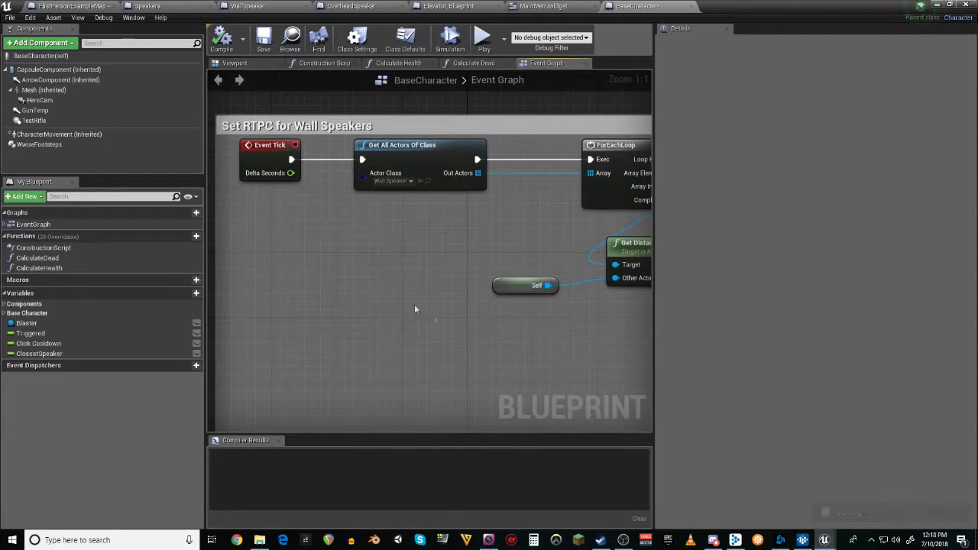
{"action": "mouse_move", "coordinate": [453, 329]}
{"action": "right_mouse_down"}
{"action": "mouse_move", "coordinate": [347, 277]}
{"action": "mouse_move", "coordinate": [214, 308]}
{"action": "right_mouse_up"}
{"action": "right_click_drag", "start_coordinate": [519, 337], "coordinate": [397, 304]}
{"action": "scroll", "coordinate": [432, 314], "scroll_direction": "down", "scroll_amount": 1}
{"action": "mouse_move", "coordinate": [386, 337]}
{"action": "right_mouse_down"}
{"action": "mouse_move", "coordinate": [402, 351]}
{"action": "mouse_move", "coordinate": [496, 354]}
{"action": "right_mouse_up"}
{"action": "right_click_drag", "start_coordinate": [382, 369], "coordinate": [511, 358]}
{"action": "right_click_drag", "start_coordinate": [365, 358], "coordinate": [460, 360]}
{"action": "right_click_drag", "start_coordinate": [337, 343], "coordinate": [375, 351]}
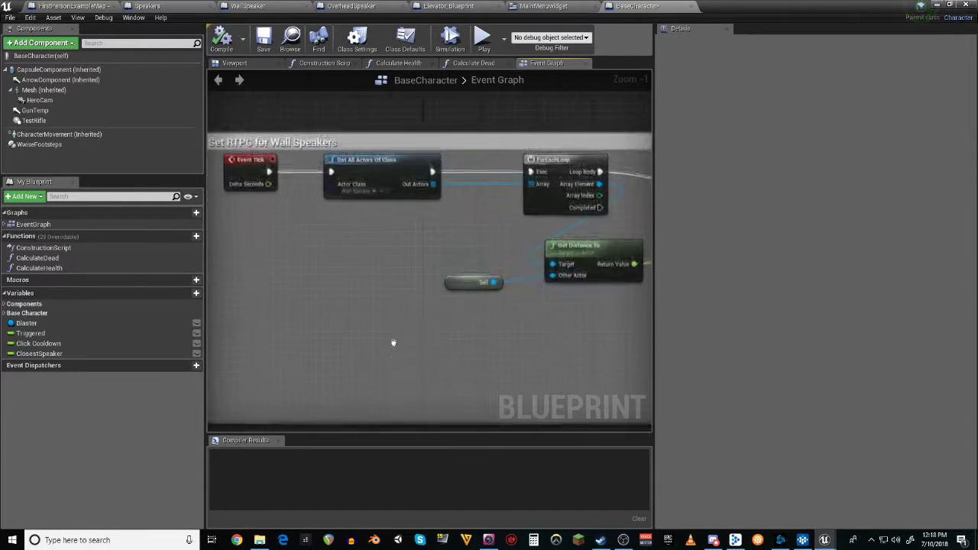
{"action": "right_click_drag", "start_coordinate": [432, 350], "coordinate": [402, 328]}
{"action": "mouse_move", "coordinate": [494, 336]}
{"action": "right_mouse_down"}
{"action": "mouse_move", "coordinate": [450, 327]}
{"action": "mouse_move", "coordinate": [423, 341]}
{"action": "right_mouse_up"}
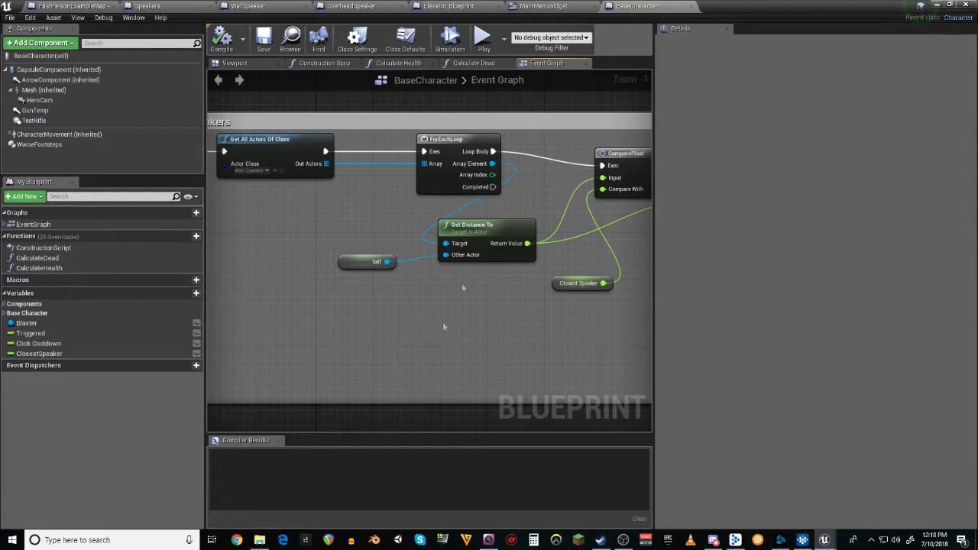
{"action": "right_click_drag", "start_coordinate": [484, 283], "coordinate": [387, 261]}
{"action": "right_click_drag", "start_coordinate": [504, 311], "coordinate": [419, 320]}
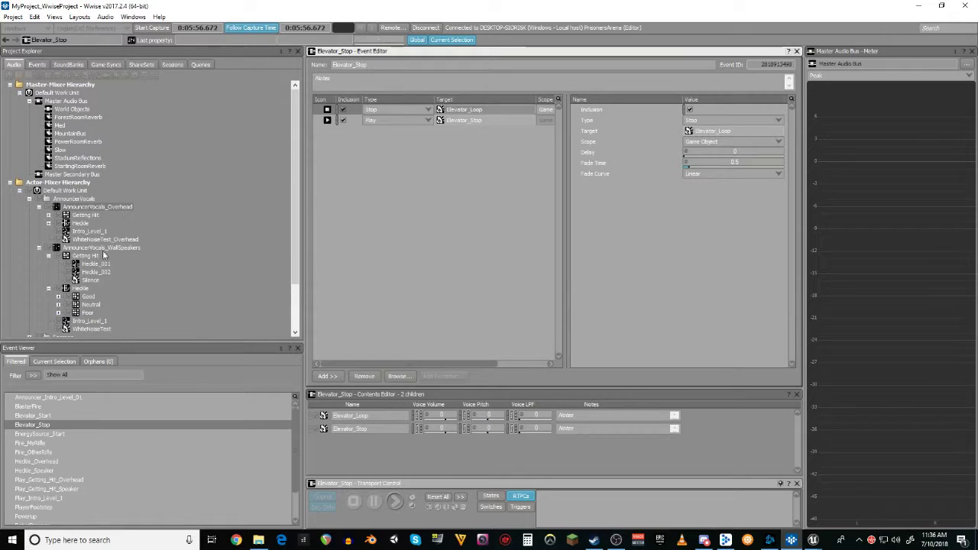
- Switch to Wwise and compare the positioning of the AnnouncerVocals_WallSpeakers and AnnouncerVocals_Overhead actor-mixers, including their Getting Hit and Heckle containers
{"action": "left_click", "coordinate": [101, 249]}
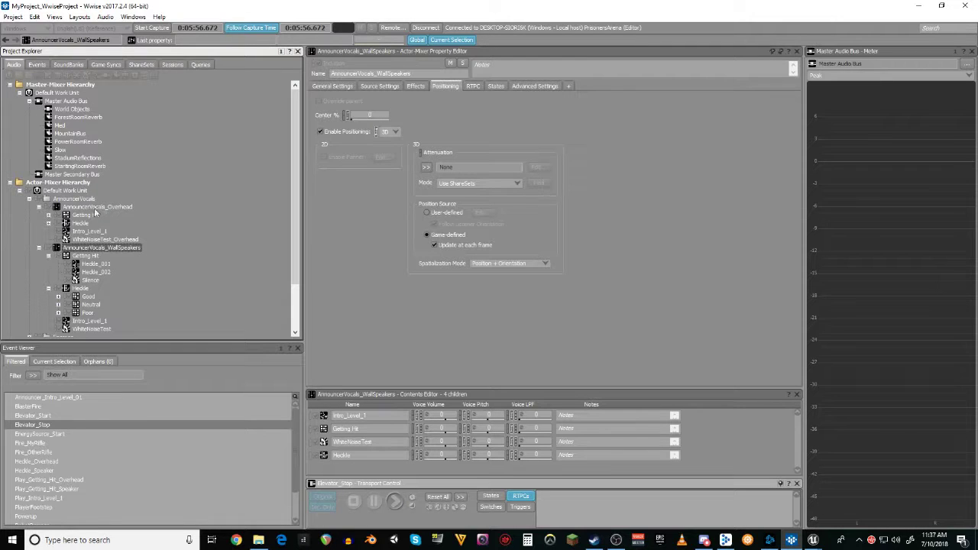
{"action": "left_click", "coordinate": [84, 208]}
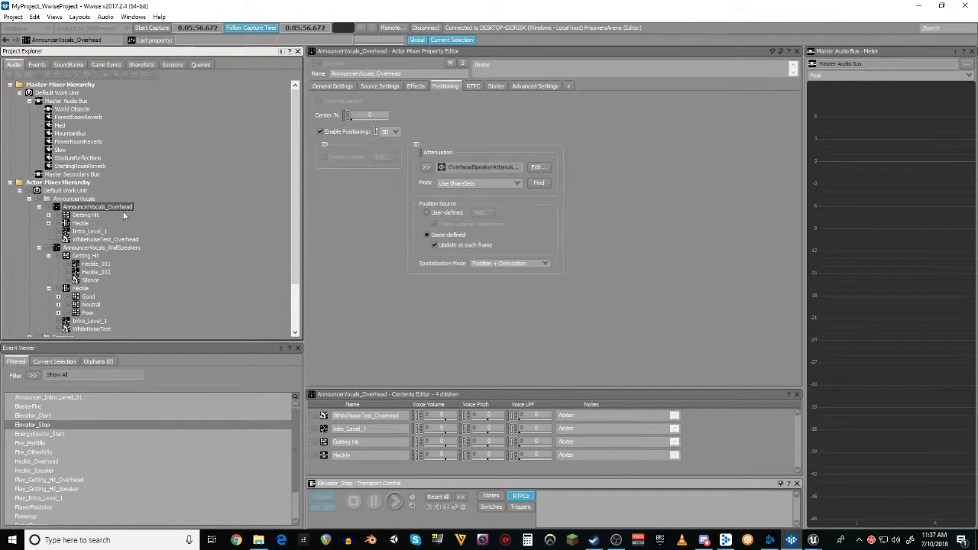
{"action": "left_click", "coordinate": [81, 223]}
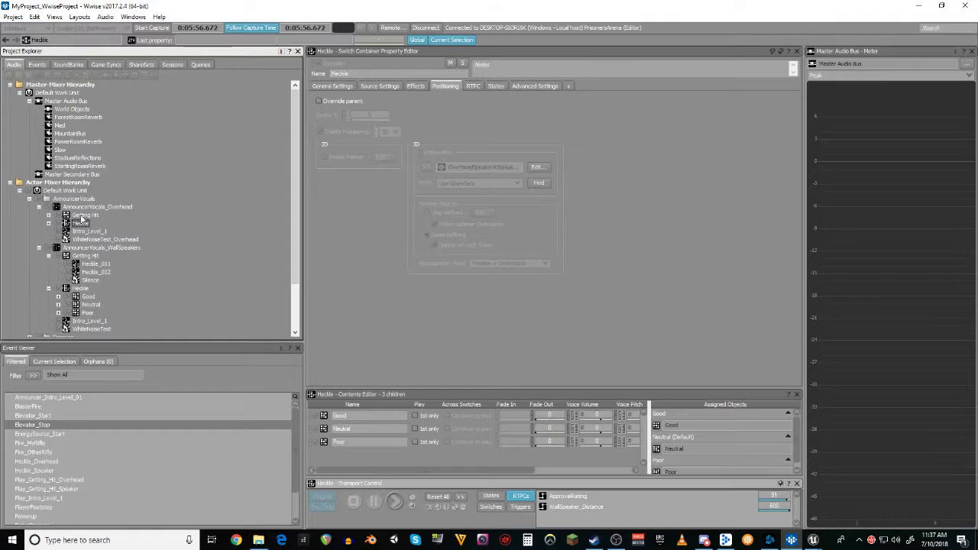
{"action": "left_click", "coordinate": [87, 273]}
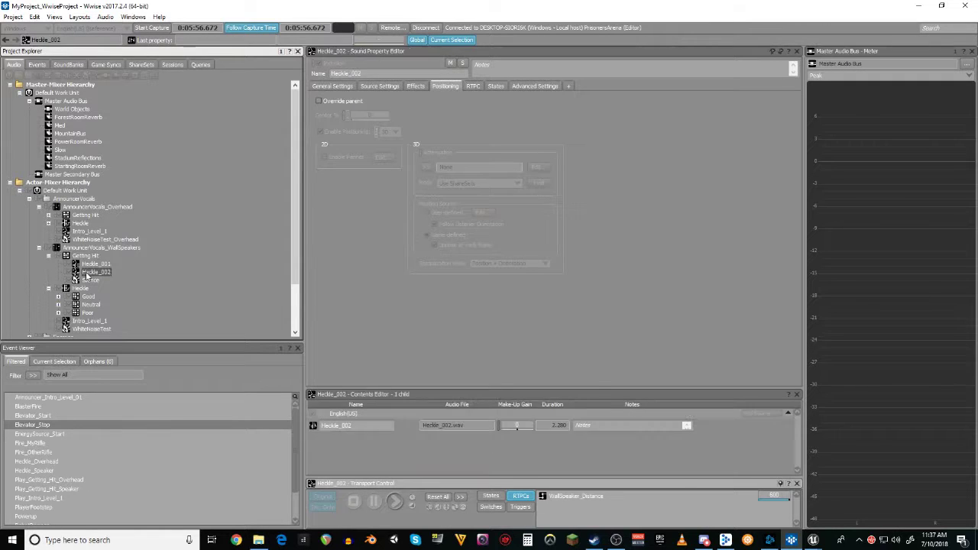
{"action": "left_click", "coordinate": [86, 257]}
{"action": "left_click", "coordinate": [84, 216]}
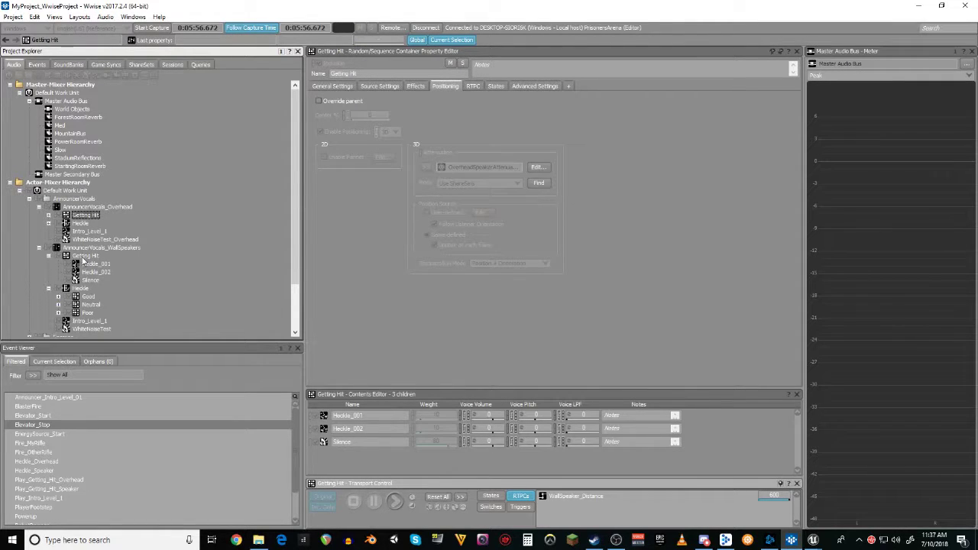
{"action": "left_click", "coordinate": [91, 247]}
{"action": "left_click", "coordinate": [95, 208]}
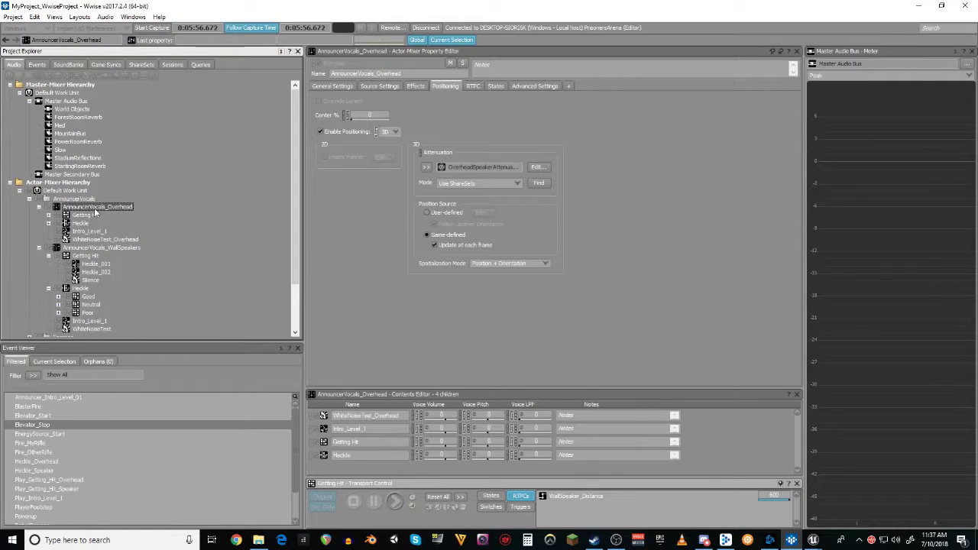
{"action": "left_click", "coordinate": [97, 249]}
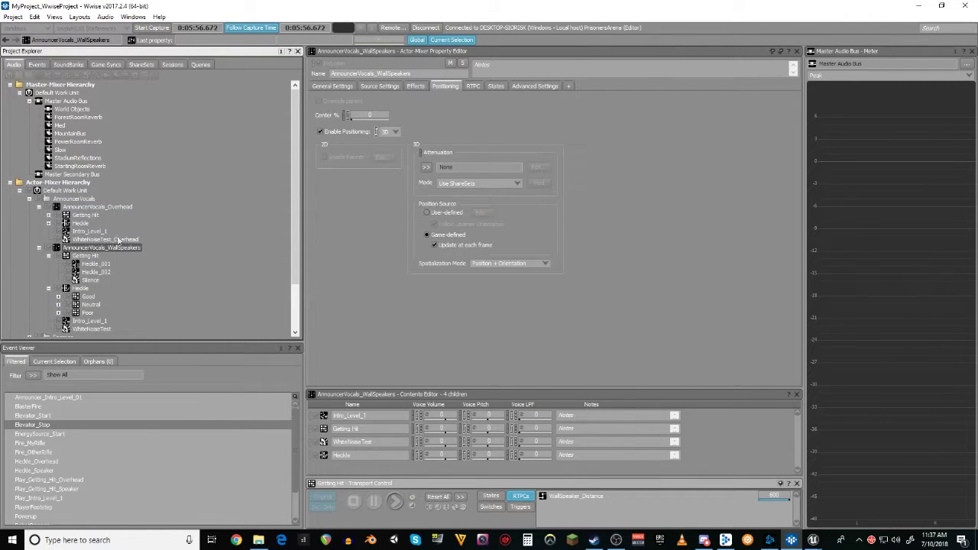
- Show AnnouncerVocals_Overhead's RTPC volume curve and move the WallSpeaker_Distance cursor to about 389
{"action": "left_click", "coordinate": [107, 207]}
{"action": "left_click", "coordinate": [473, 86]}
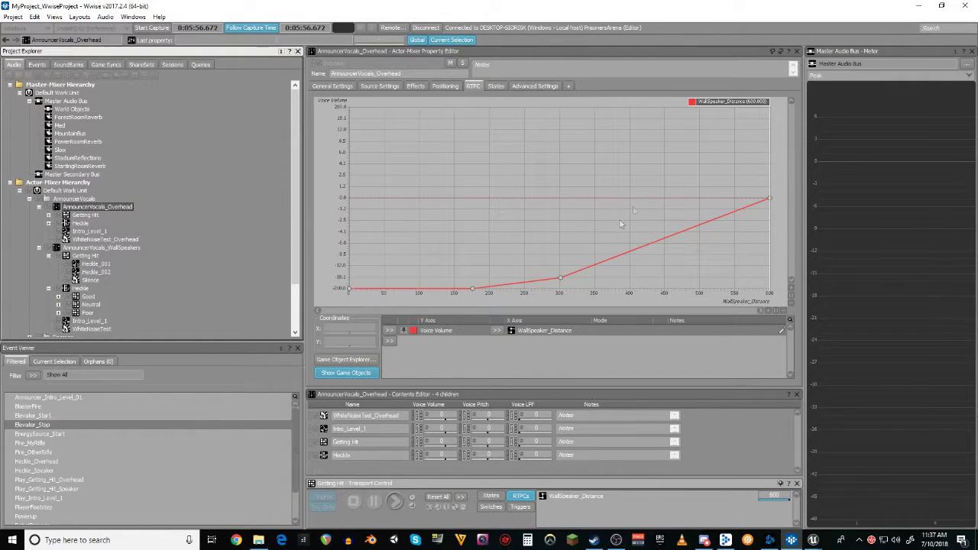
{"action": "left_click", "coordinate": [770, 105]}
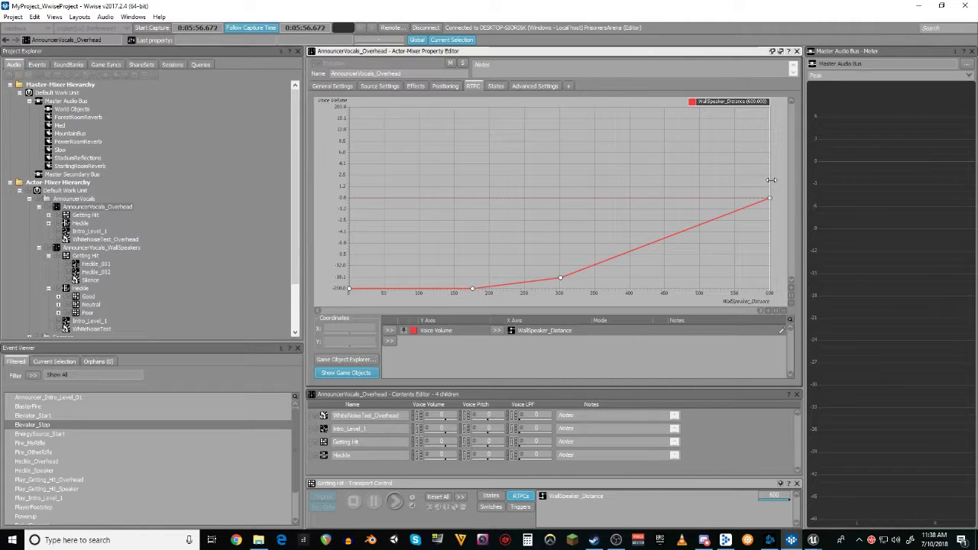
{"action": "left_click_drag", "start_coordinate": [771, 180], "coordinate": [626, 207]}
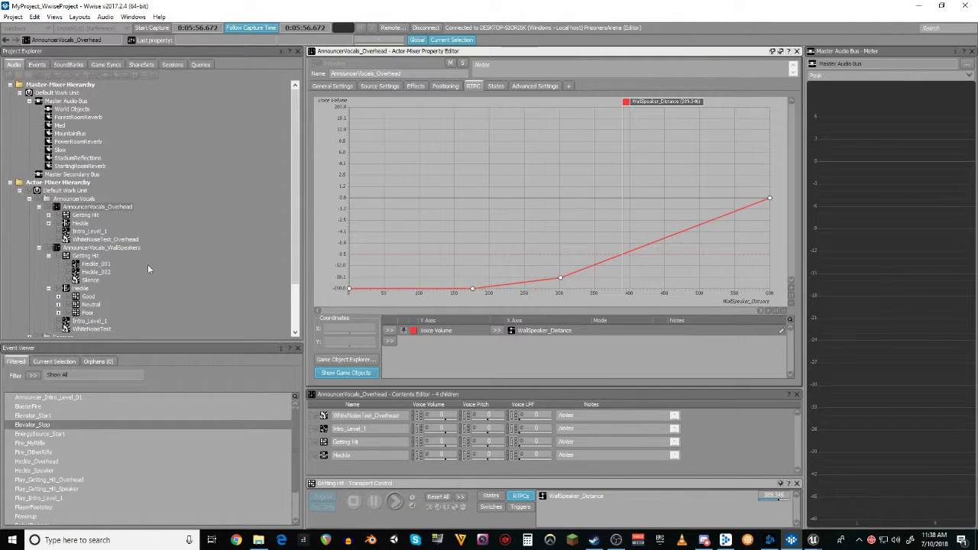
- Preview WallSpeaker_Distance at 0 on AnnouncerVocals_WallSpeakers' volume curve and at about 175 on AnnouncerVocals_Overhead's curve
{"action": "left_click", "coordinate": [95, 248]}
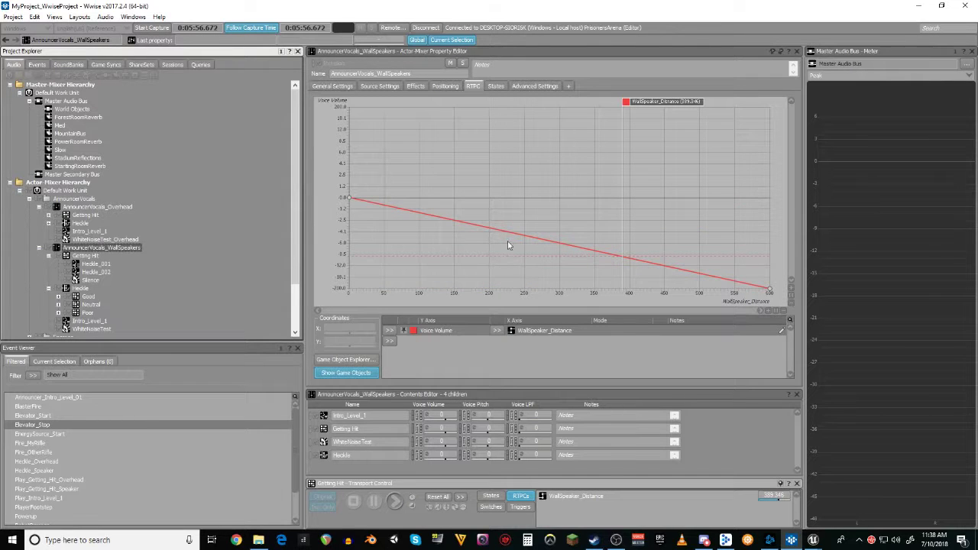
{"action": "left_click_drag", "start_coordinate": [621, 211], "coordinate": [333, 273]}
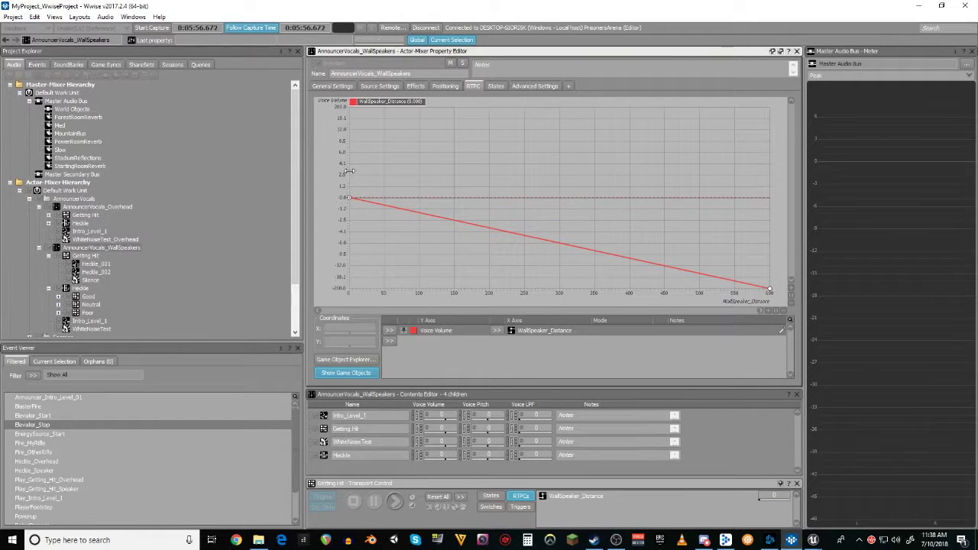
{"action": "left_click", "coordinate": [107, 206]}
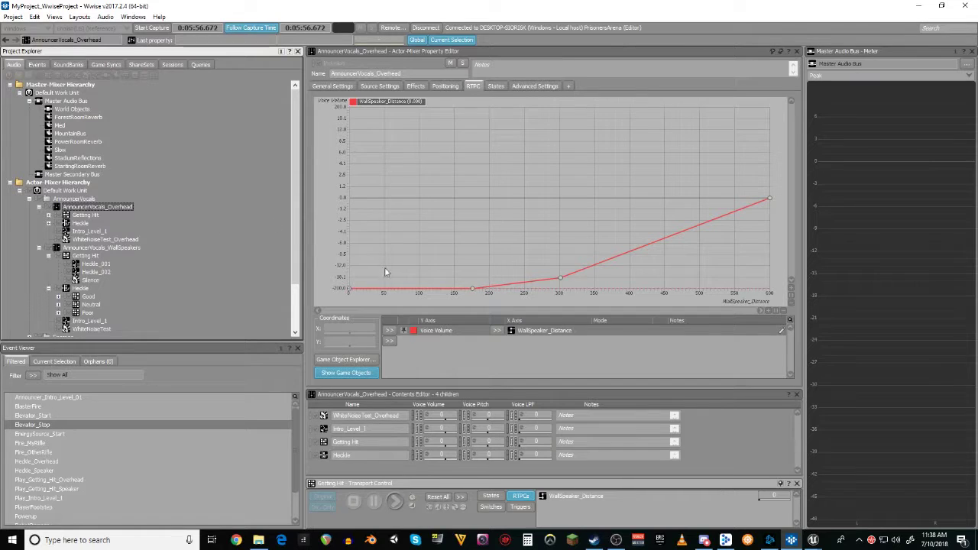
{"action": "left_click_drag", "start_coordinate": [346, 191], "coordinate": [471, 225]}
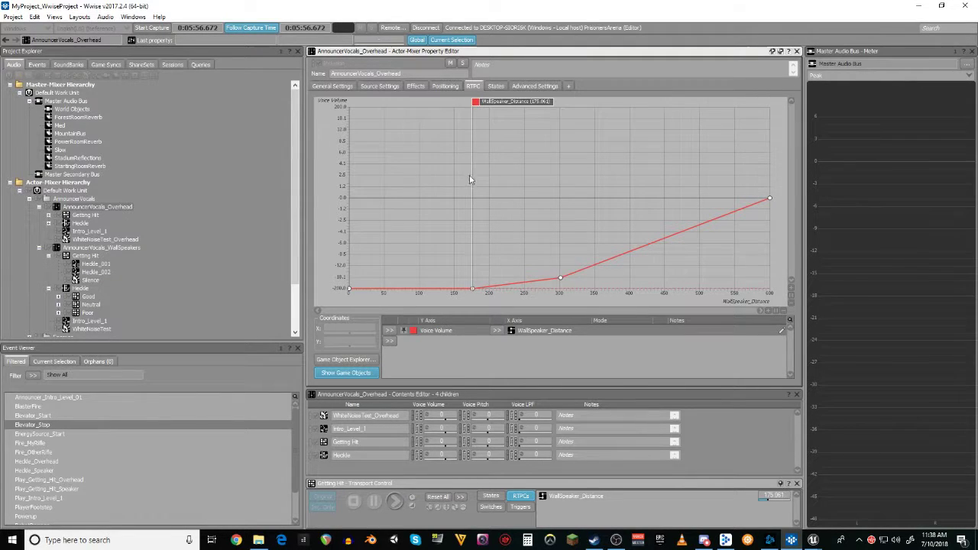
{"action": "mouse_move", "coordinate": [471, 183]}
{"action": "left_mouse_down"}
{"action": "mouse_move", "coordinate": [460, 191]}
{"action": "mouse_move", "coordinate": [458, 228]}
{"action": "left_mouse_up"}
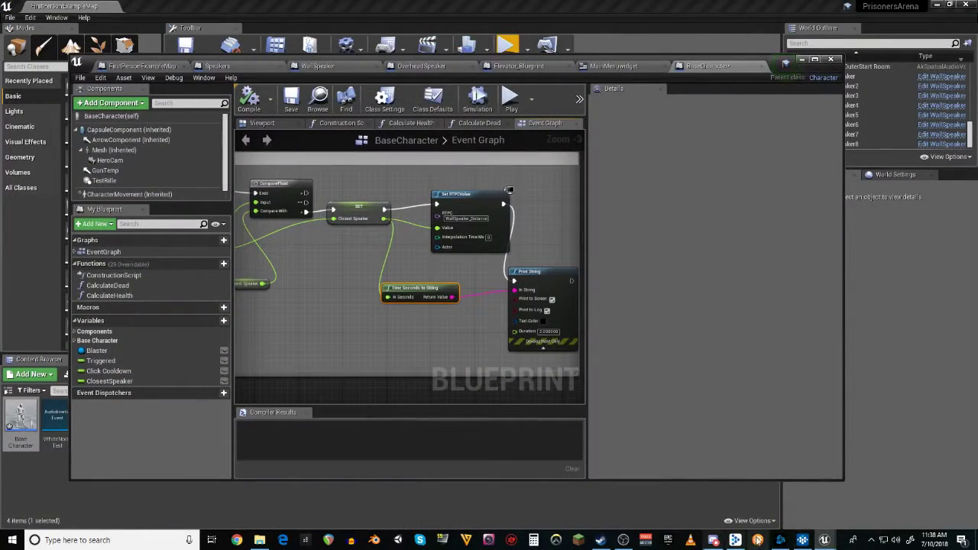
- Switch to Wwise and inspect the Getting Hit container under AnnouncerVocals_Overhead, including its Heckle_001, Heckle_002 and Silence sounds
{"action": "mouse_move", "coordinate": [737, 544]}
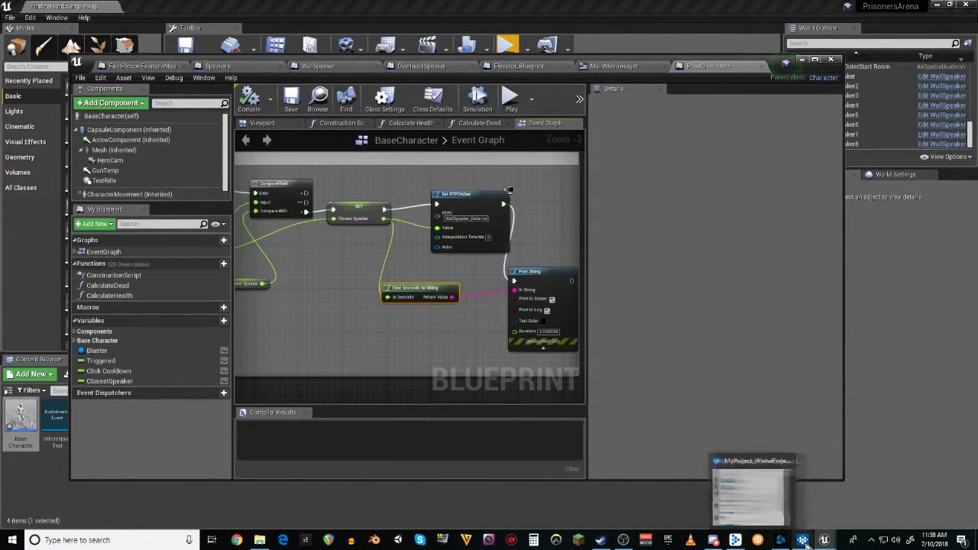
{"action": "left_click", "coordinate": [780, 540]}
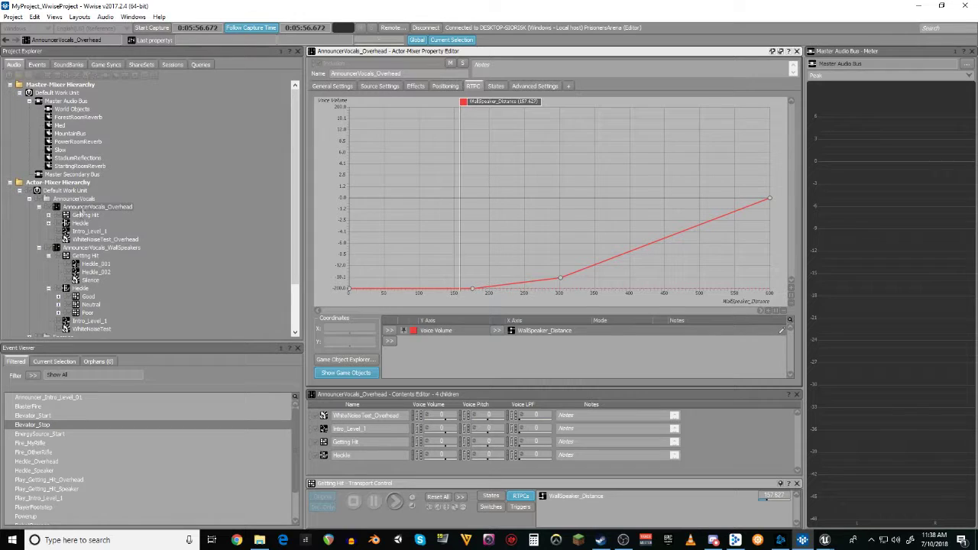
{"action": "left_click", "coordinate": [80, 223]}
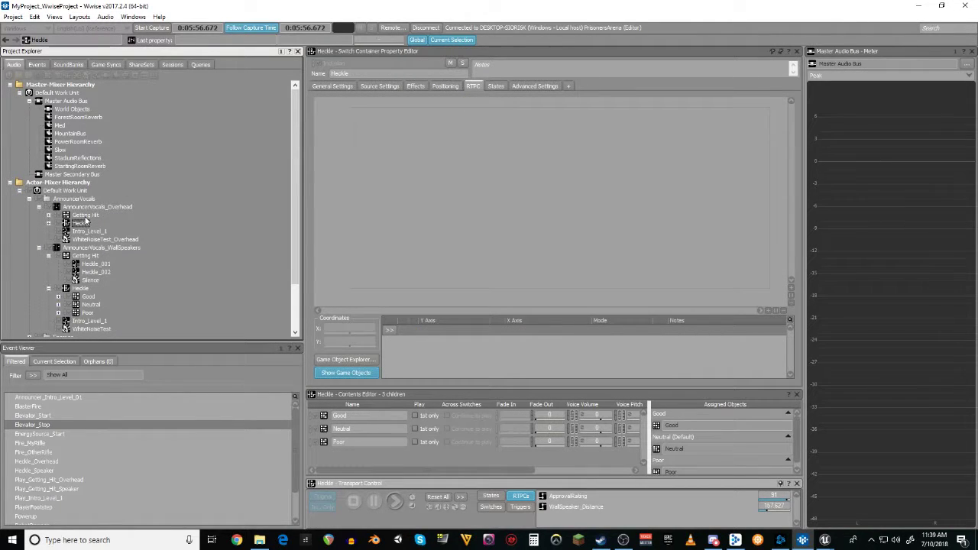
{"action": "left_click", "coordinate": [84, 216]}
{"action": "left_click", "coordinate": [48, 215]}
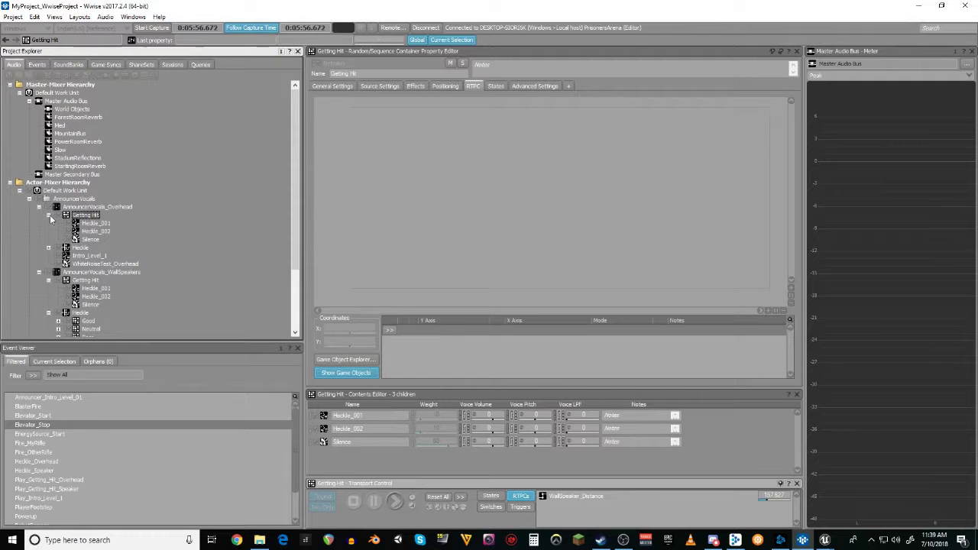
{"action": "left_click", "coordinate": [90, 225]}
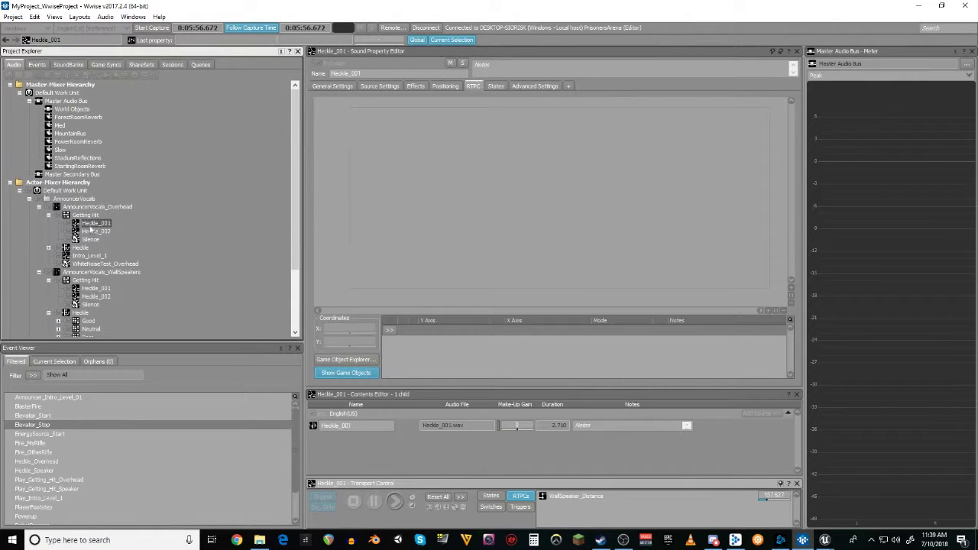
{"action": "left_click", "coordinate": [92, 230]}
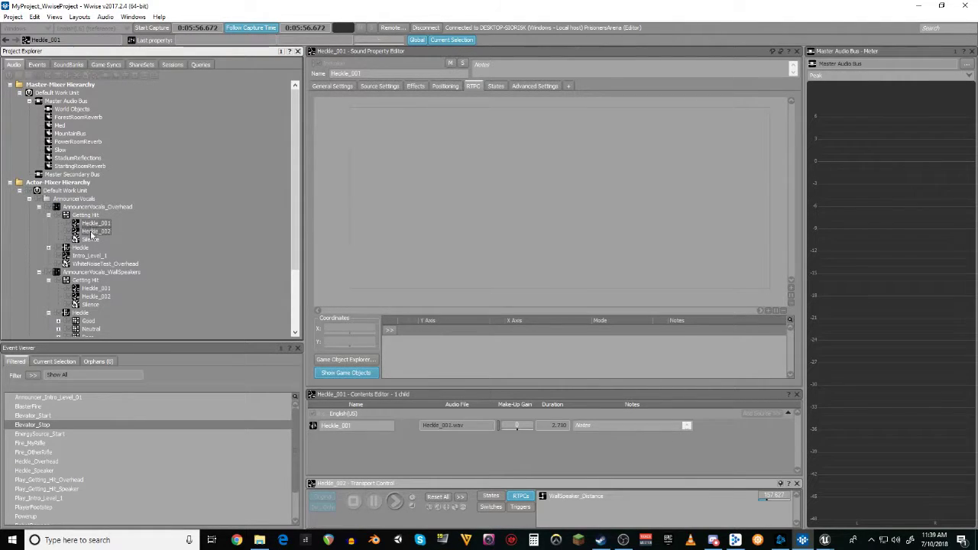
{"action": "left_click", "coordinate": [91, 239]}
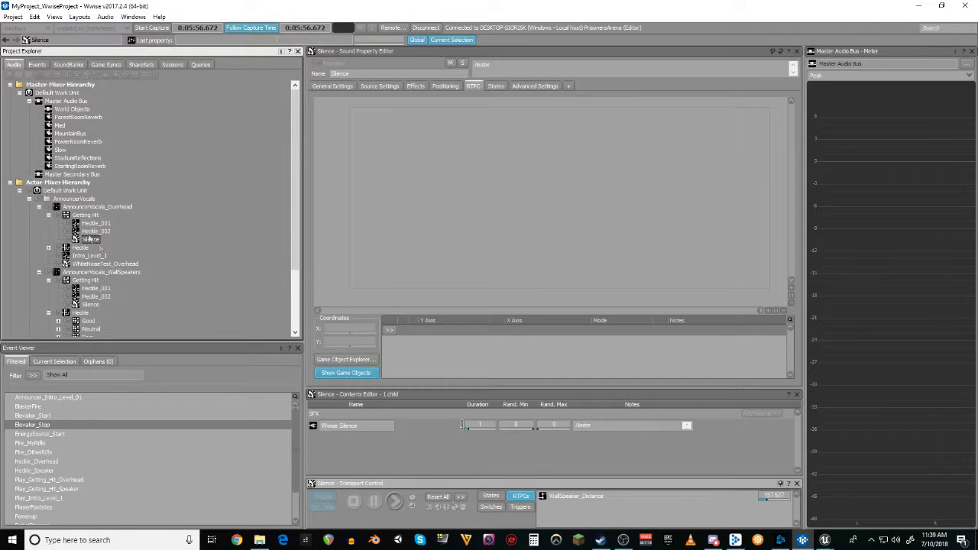
- Show the general settings of AnnouncerVocals_Overhead's Getting Hit container and disconnect Wwise from the remote PrisonersArena session
{"action": "left_click", "coordinate": [86, 215]}
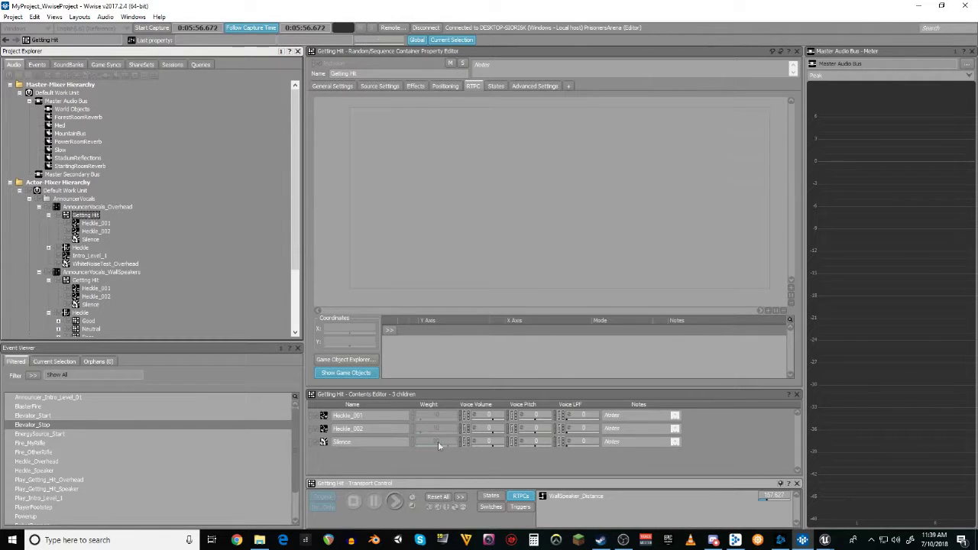
{"action": "left_click", "coordinate": [335, 86]}
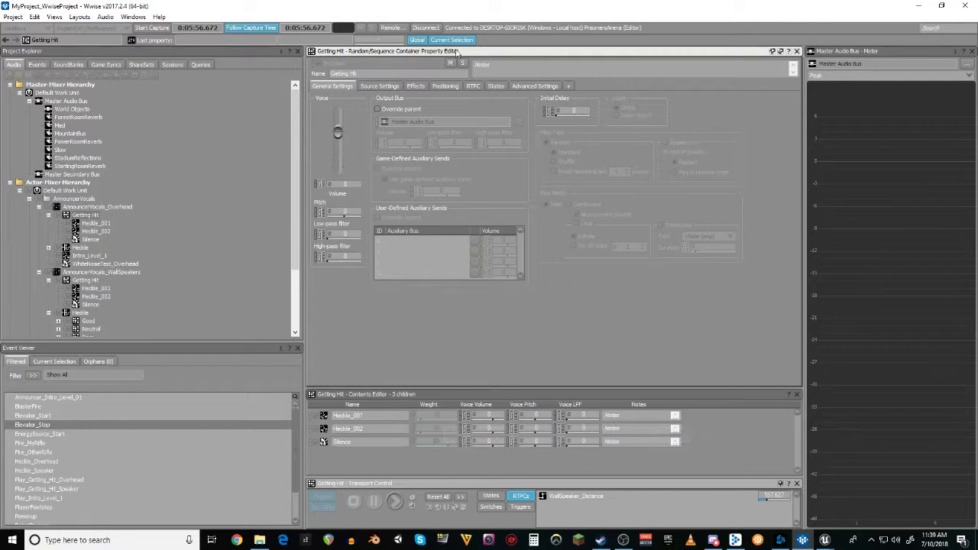
{"action": "left_click", "coordinate": [425, 28]}
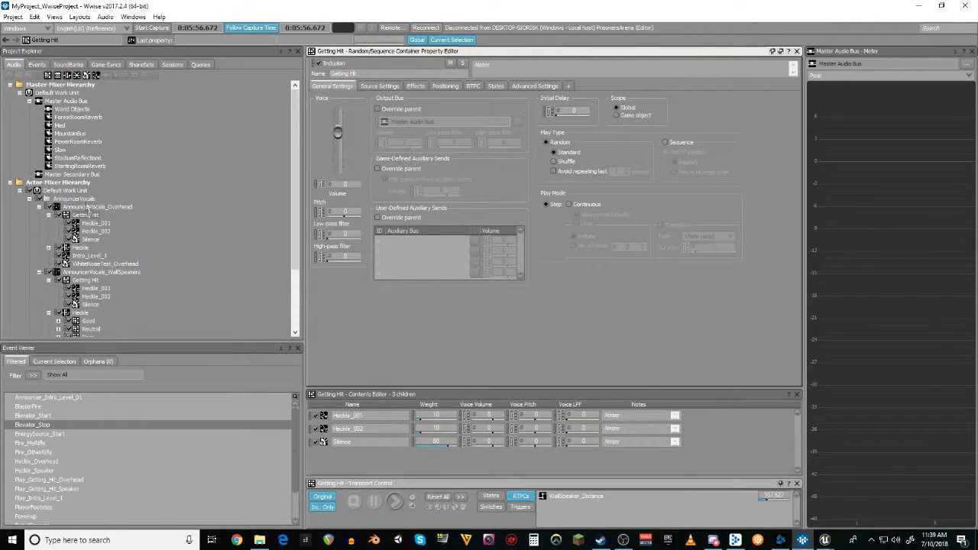
- Examine the Heckle switch container under AnnouncerVocals_Overhead and compare its Good, Neutral and Poor child containers
{"action": "left_click", "coordinate": [80, 248]}
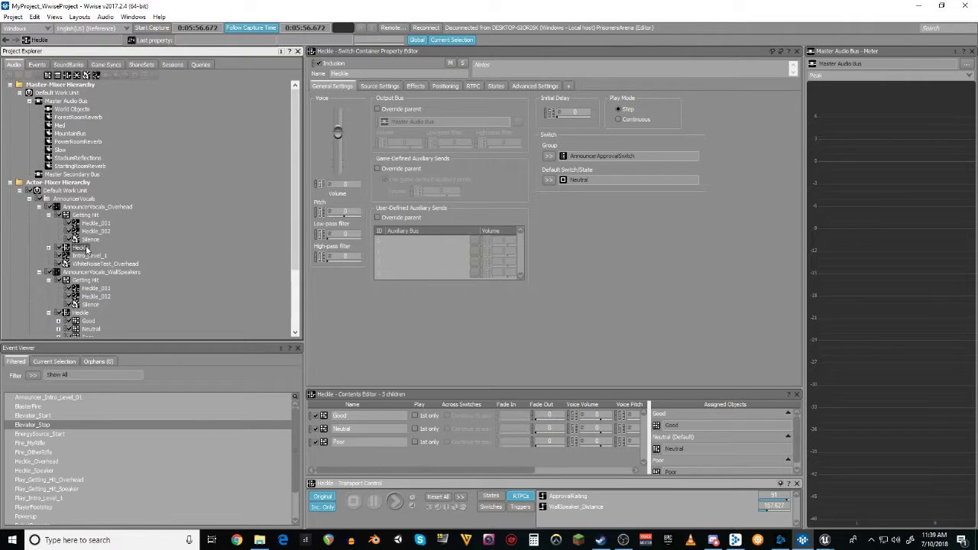
{"action": "left_click", "coordinate": [48, 247]}
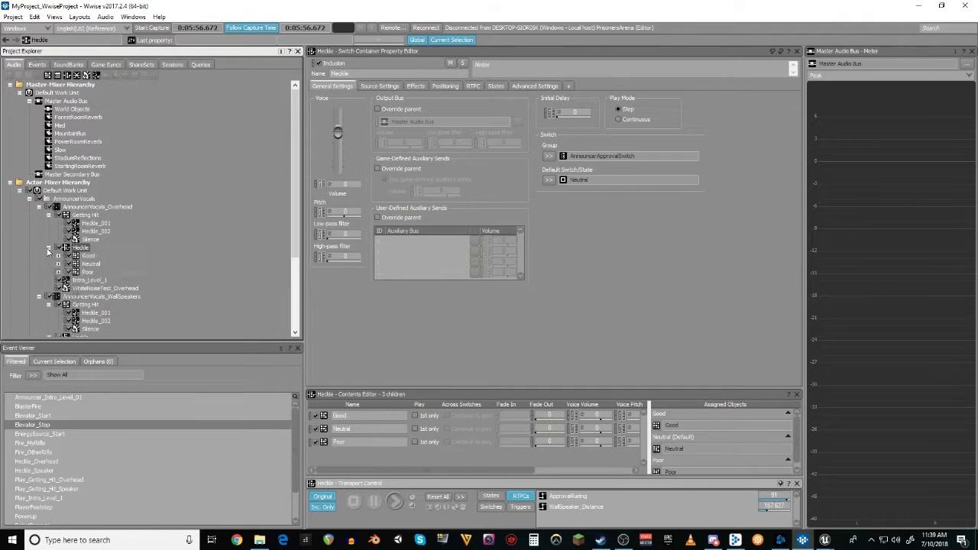
{"action": "left_click", "coordinate": [91, 264]}
{"action": "left_click", "coordinate": [88, 272]}
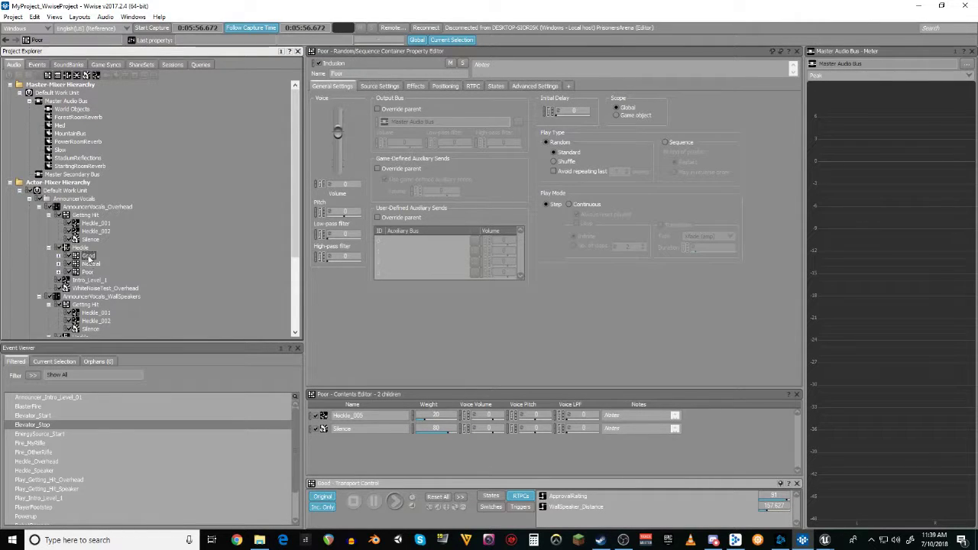
{"action": "left_click", "coordinate": [89, 256]}
{"action": "left_click", "coordinate": [90, 264]}
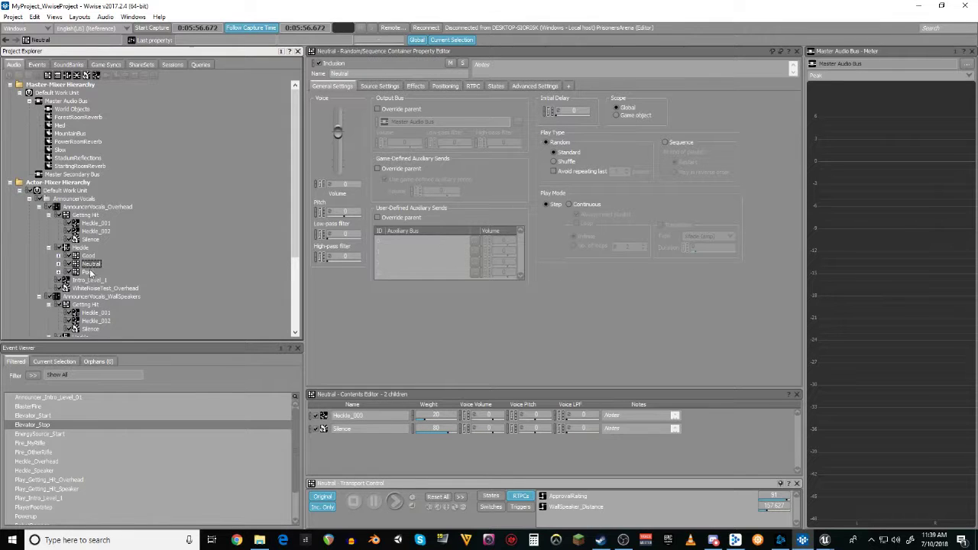
{"action": "left_click", "coordinate": [88, 273]}
{"action": "left_click", "coordinate": [90, 264]}
{"action": "left_click", "coordinate": [89, 256]}
{"action": "left_click", "coordinate": [87, 272]}
{"action": "left_click", "coordinate": [89, 264]}
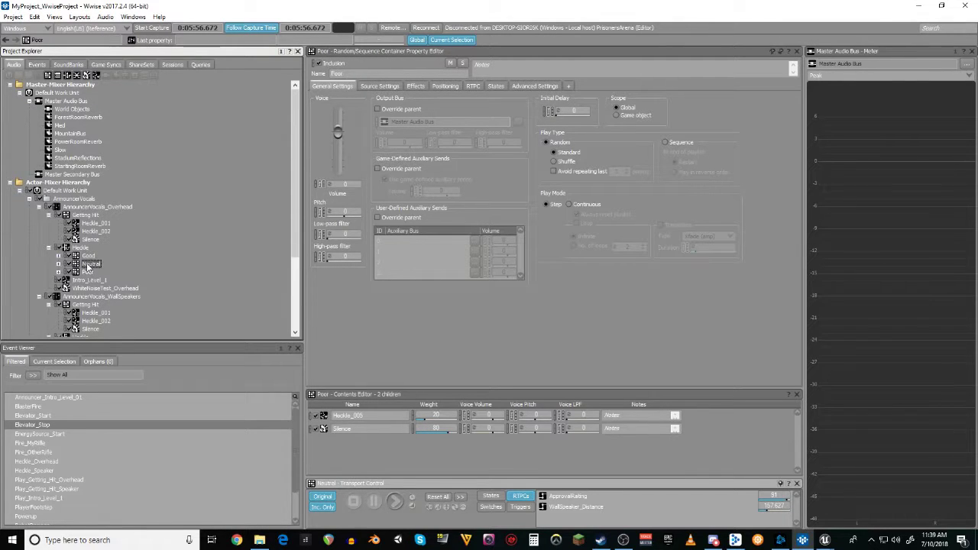
{"action": "left_click", "coordinate": [89, 257]}
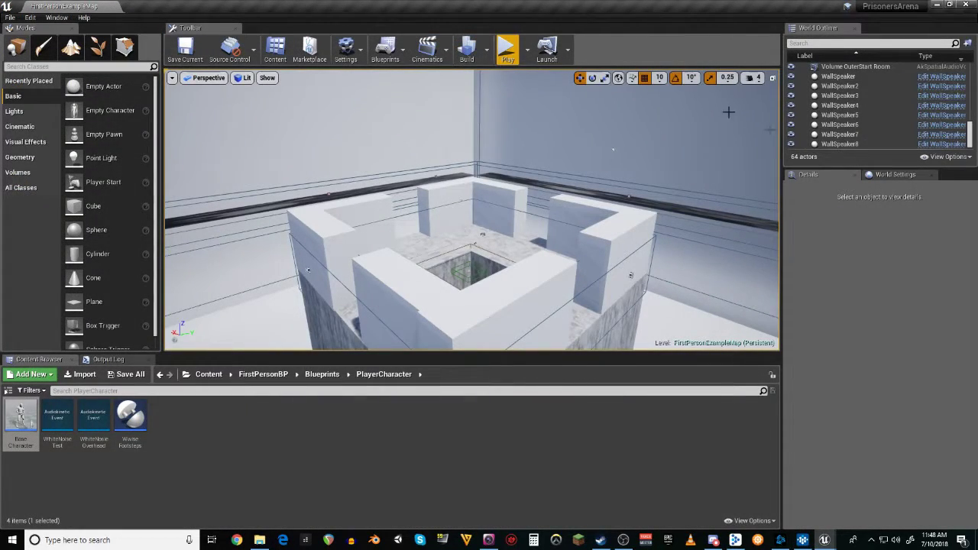
- In the Unreal Editor, open the Base Character blueprint and the Speakers interface from the FirstPersonBP Blueprints folder
{"action": "left_click", "coordinate": [536, 476]}
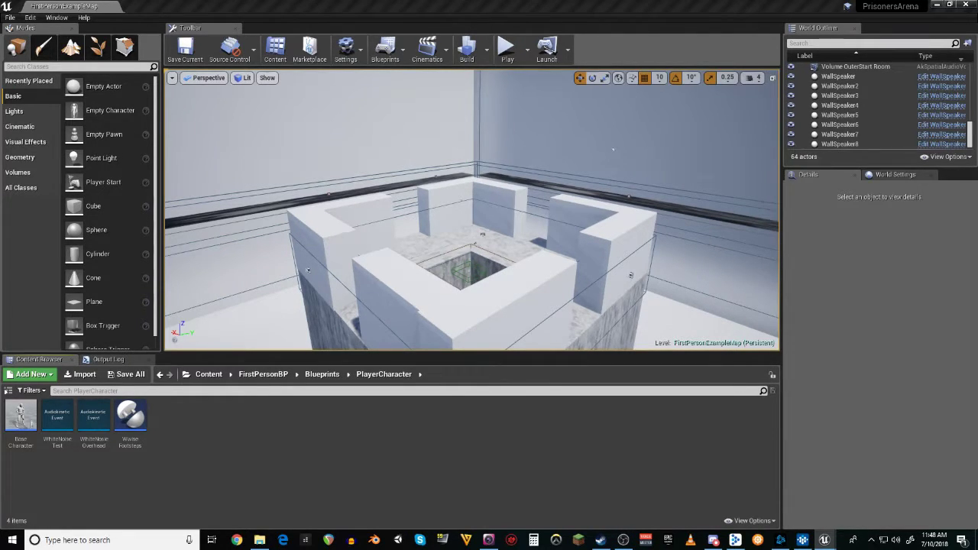
{"action": "left_click", "coordinate": [21, 419]}
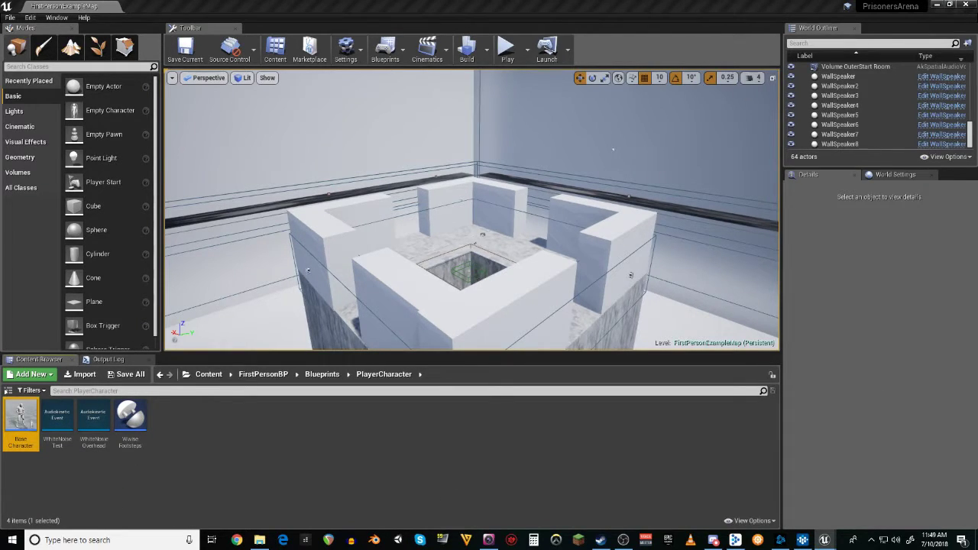
{"action": "left_click_drag", "start_coordinate": [977, 183], "coordinate": [687, 1]}
{"action": "right_click_drag", "start_coordinate": [584, 231], "coordinate": [584, 310]}
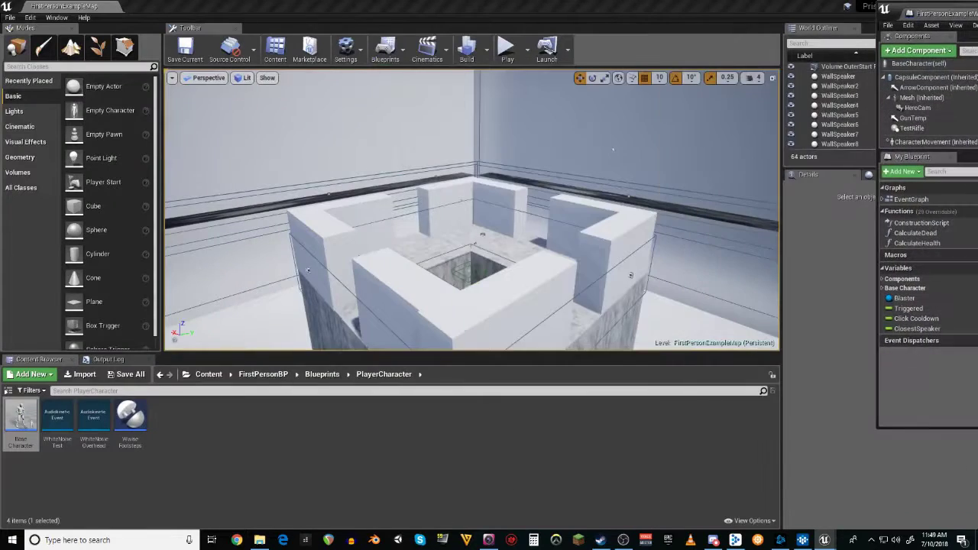
{"action": "left_click", "coordinate": [322, 374]}
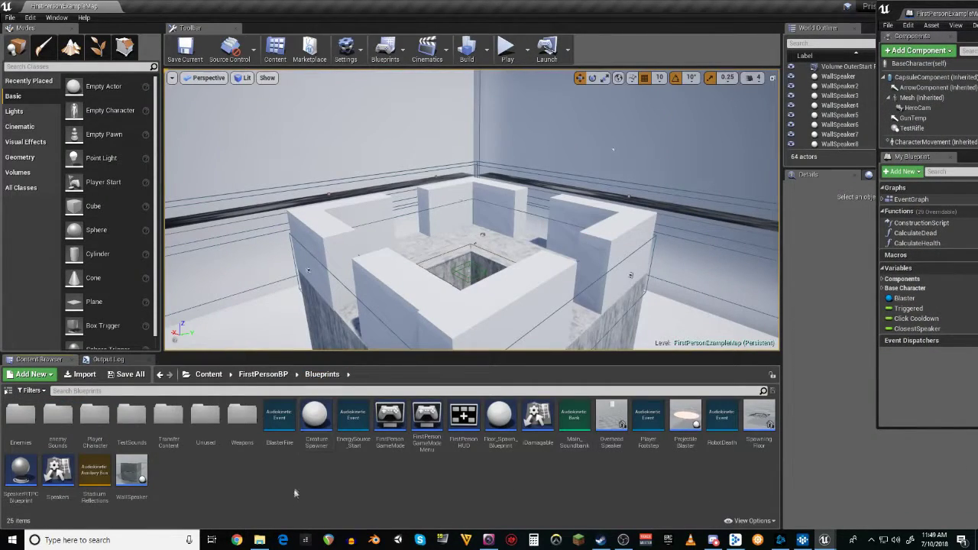
{"action": "double_click", "coordinate": [57, 469]}
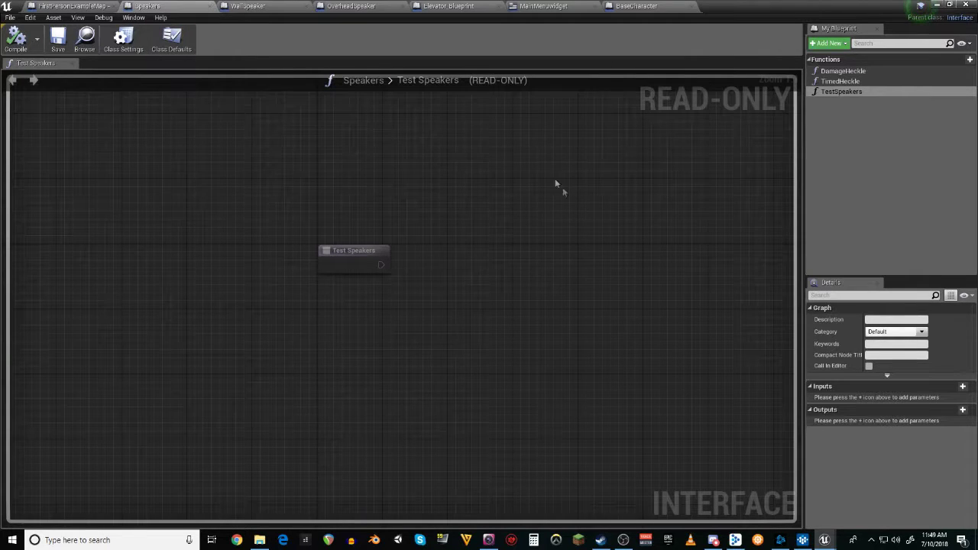
- Review the Speakers interface's DamageHeckle, TimedHeckle and TestSpeakers functions
{"action": "left_click", "coordinate": [852, 73]}
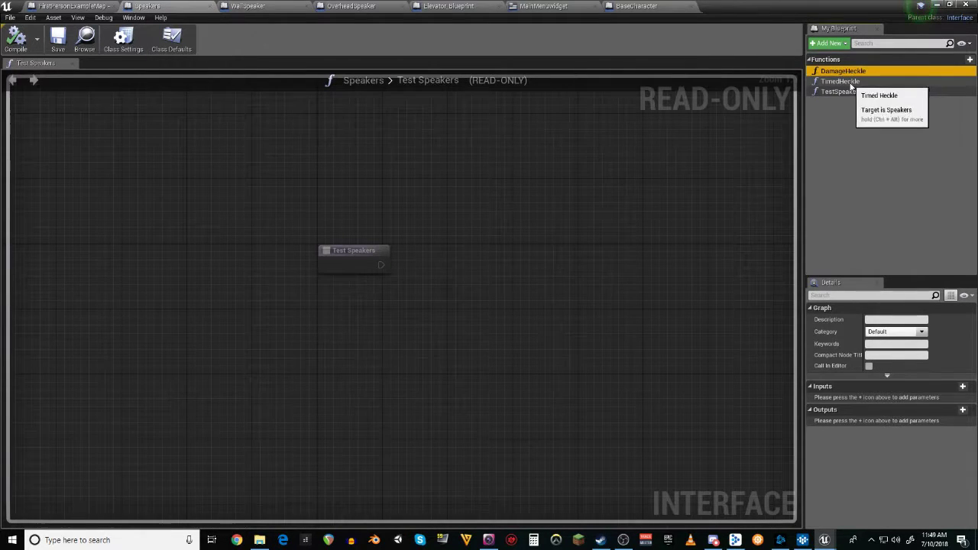
{"action": "left_click", "coordinate": [850, 83]}
{"action": "left_click", "coordinate": [847, 92]}
{"action": "left_click", "coordinate": [848, 71]}
{"action": "left_click", "coordinate": [842, 81]}
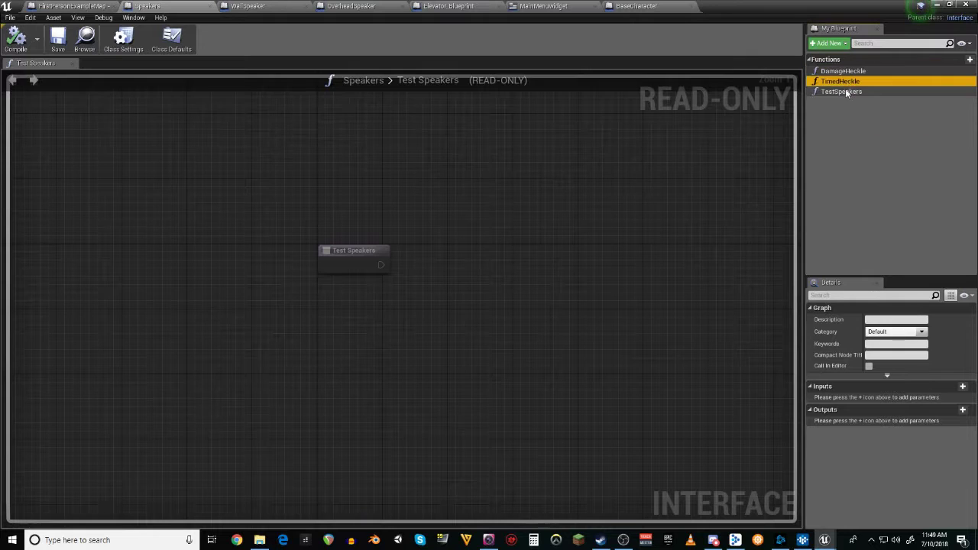
{"action": "left_click", "coordinate": [844, 92]}
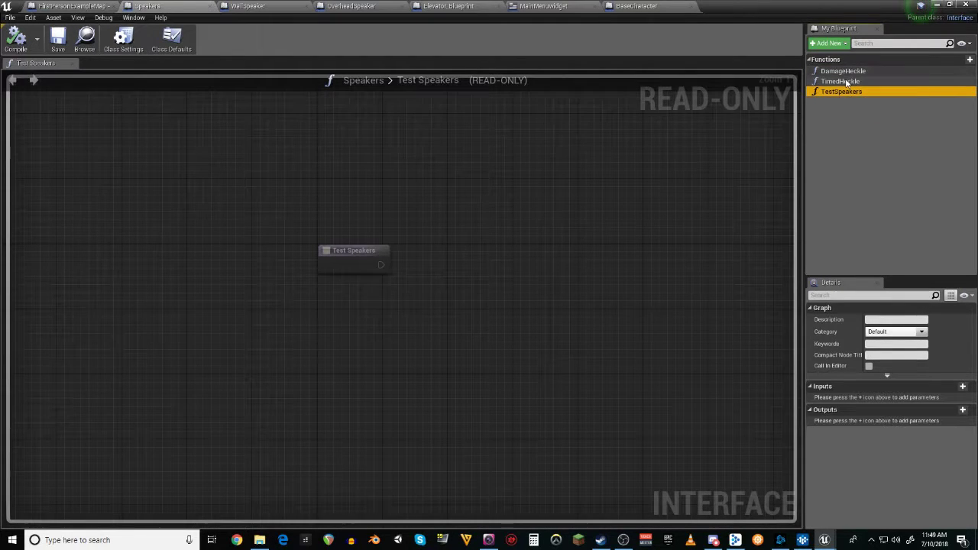
{"action": "left_click", "coordinate": [846, 71]}
{"action": "left_click", "coordinate": [848, 81]}
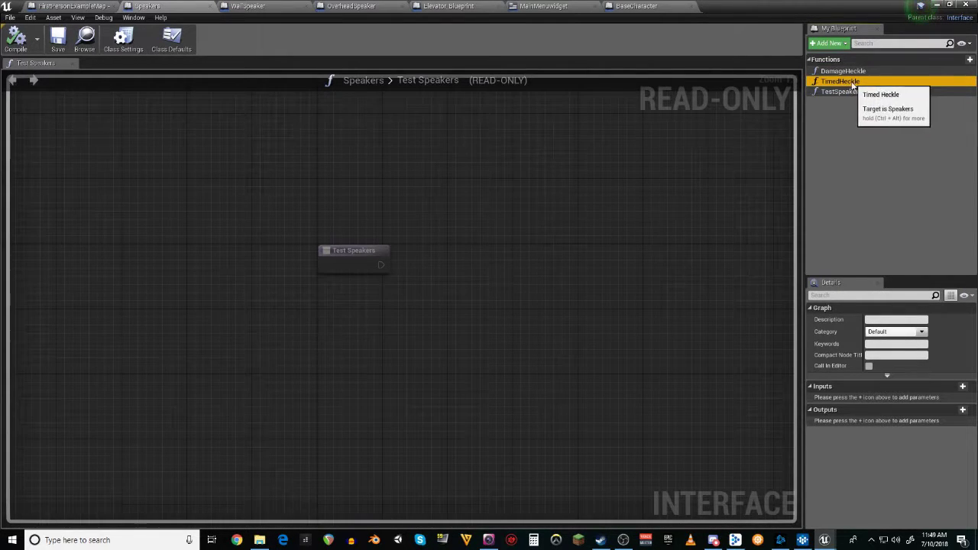
{"action": "left_click", "coordinate": [843, 71]}
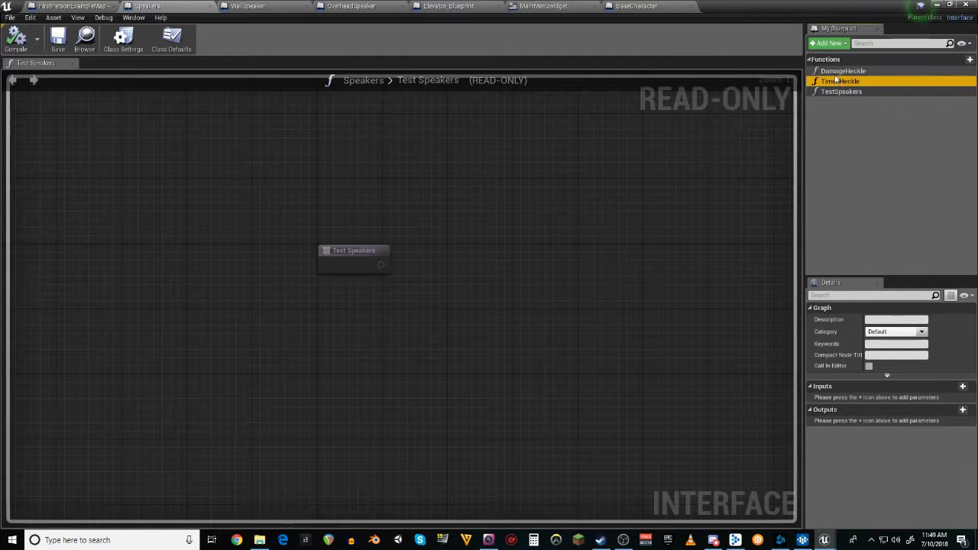
{"action": "left_click", "coordinate": [841, 91]}
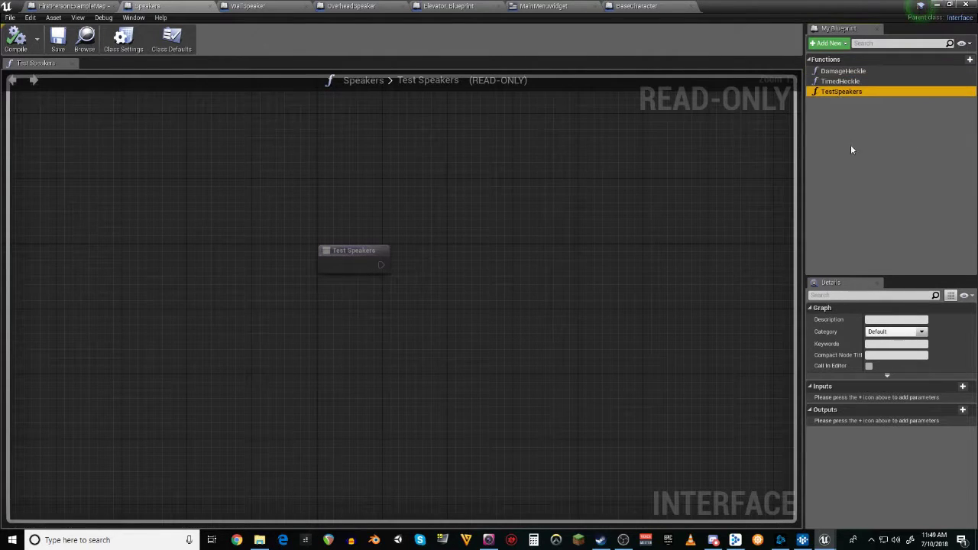
{"action": "left_click", "coordinate": [843, 71]}
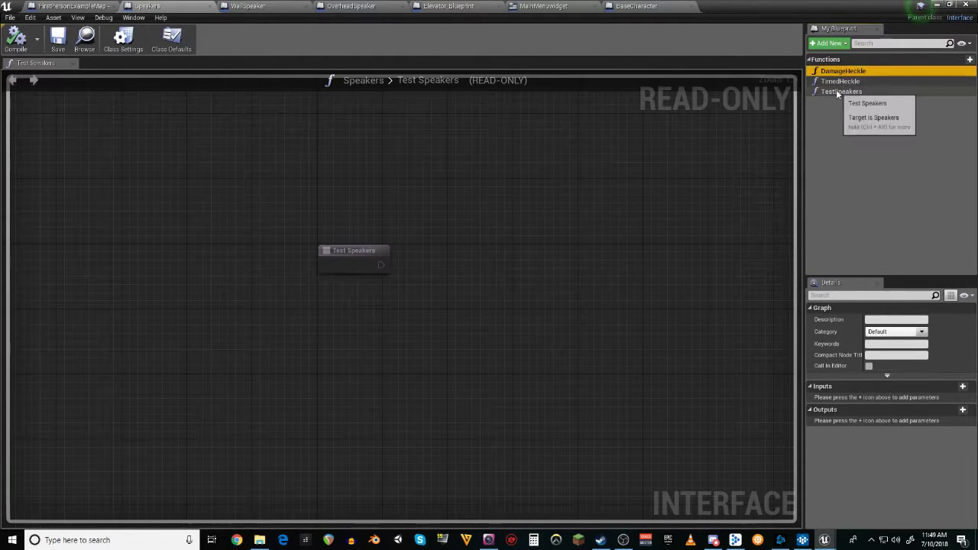
{"action": "left_click", "coordinate": [841, 91]}
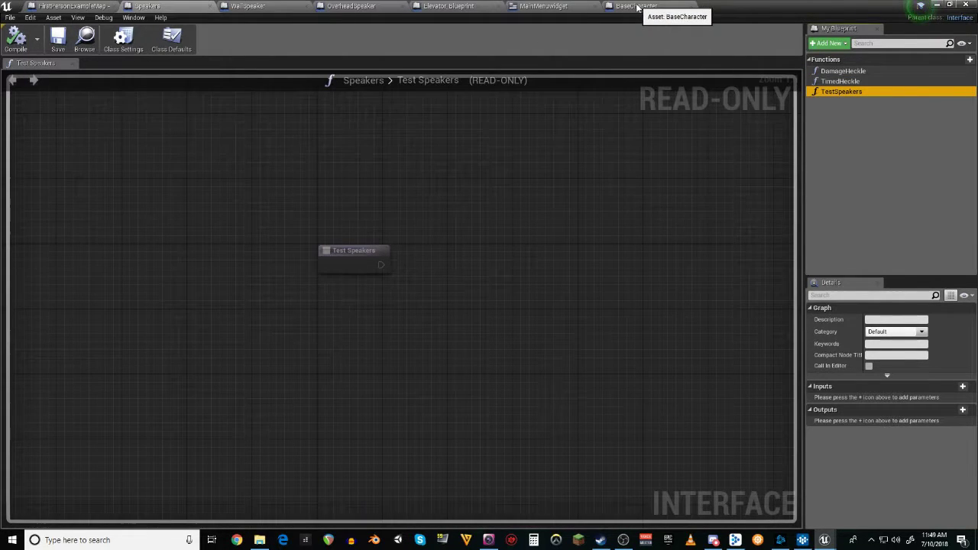
- Show the FirstPersonExampleMap level blueprint and shift the Right Mouse Button and Get All Actors with Interface nodes slightly away from Test Speakers
{"action": "left_click", "coordinate": [53, 17]}
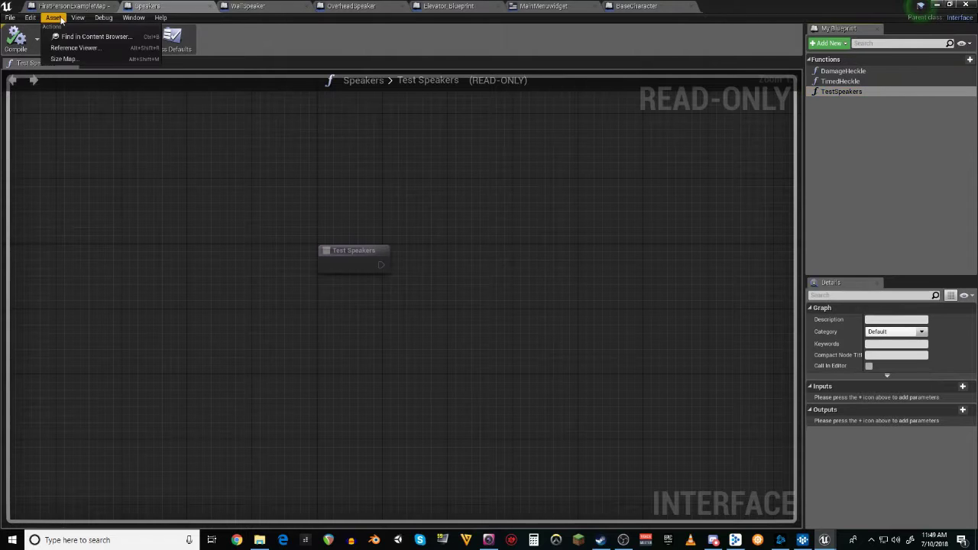
{"action": "left_click", "coordinate": [62, 7]}
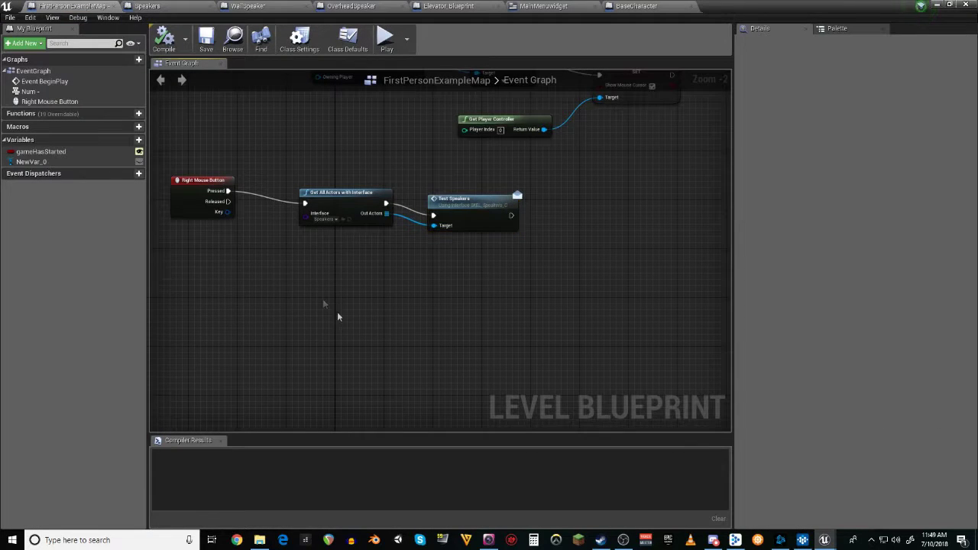
{"action": "right_click_drag", "start_coordinate": [339, 317], "coordinate": [335, 285]}
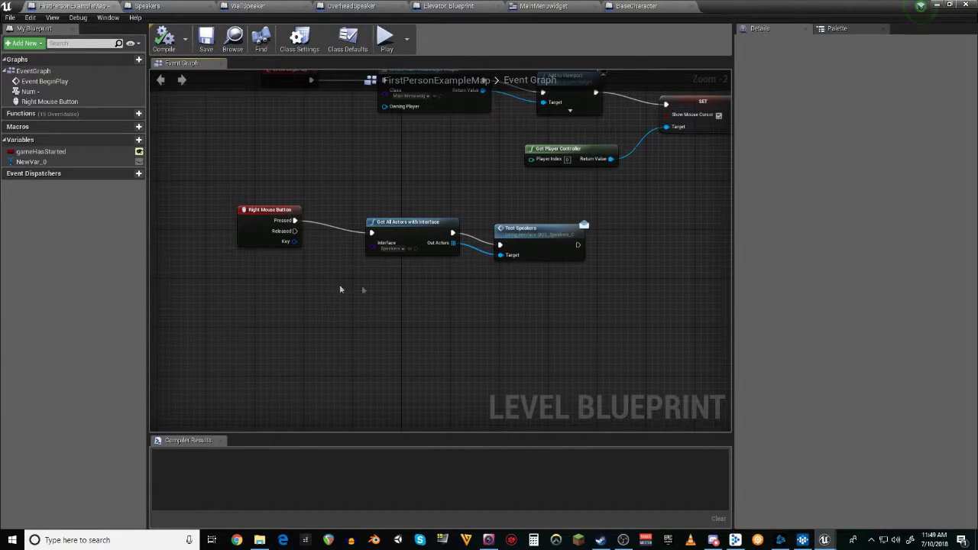
{"action": "left_click_drag", "start_coordinate": [268, 213], "coordinate": [260, 219]}
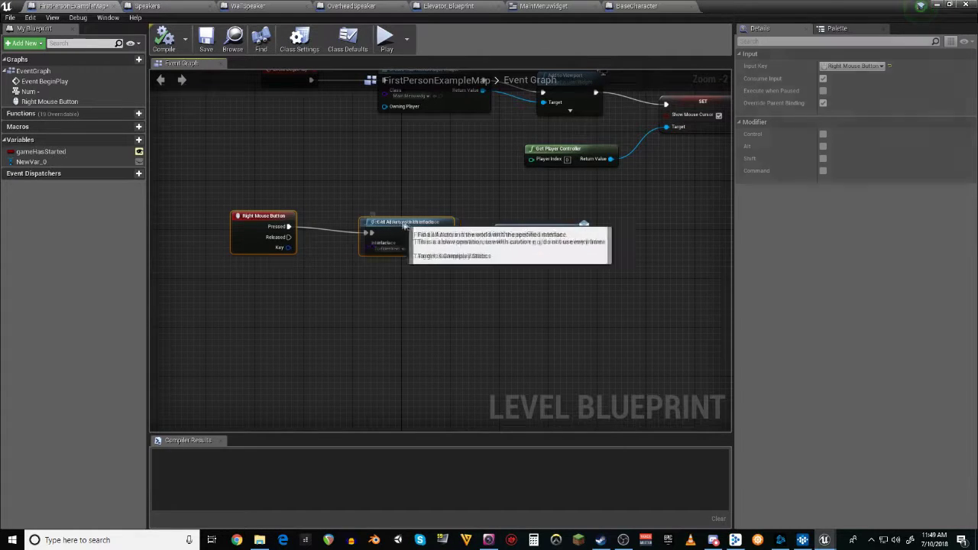
{"action": "left_click_drag", "start_coordinate": [394, 228], "coordinate": [375, 228]}
- Check the interface choices on the Get All Actors with Interface node, keeping Speakers selected
{"action": "left_click", "coordinate": [382, 249]}
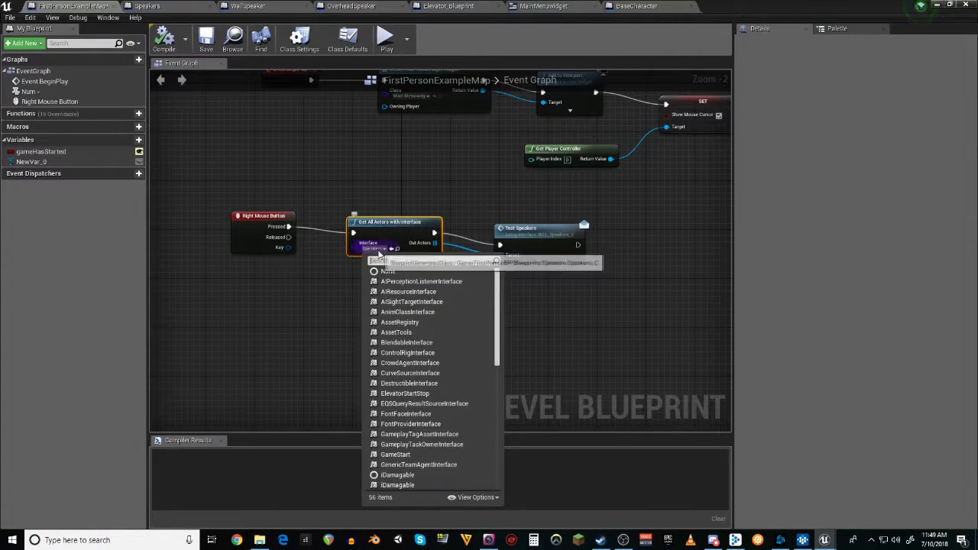
{"action": "left_click", "coordinate": [373, 249]}
{"action": "left_click", "coordinate": [347, 272]}
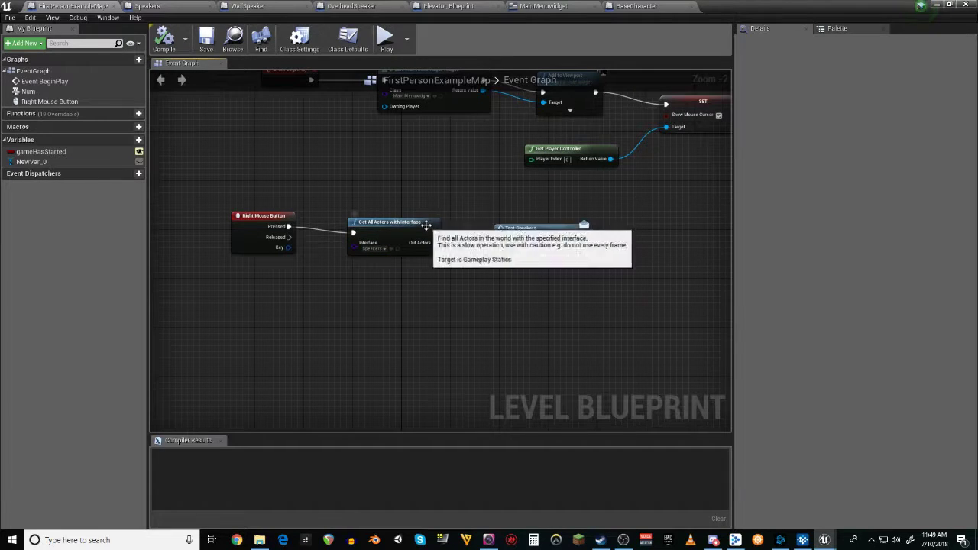
- Level the Get All Actors with Interface and Test Speakers nodes with each other in the level blueprint
{"action": "left_click_drag", "start_coordinate": [381, 223], "coordinate": [380, 230]}
{"action": "left_click_drag", "start_coordinate": [513, 231], "coordinate": [514, 225]}
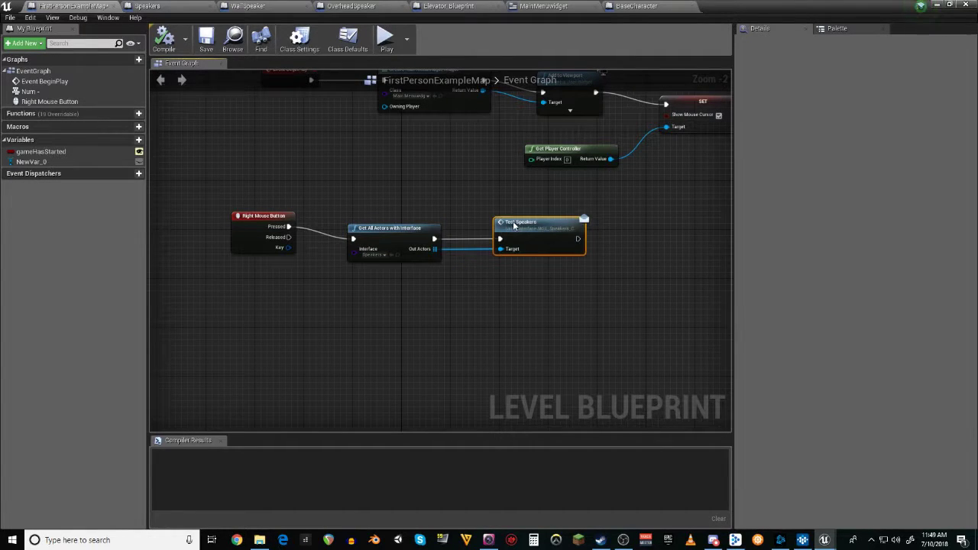
{"action": "left_click", "coordinate": [533, 271]}
{"action": "left_click", "coordinate": [519, 226]}
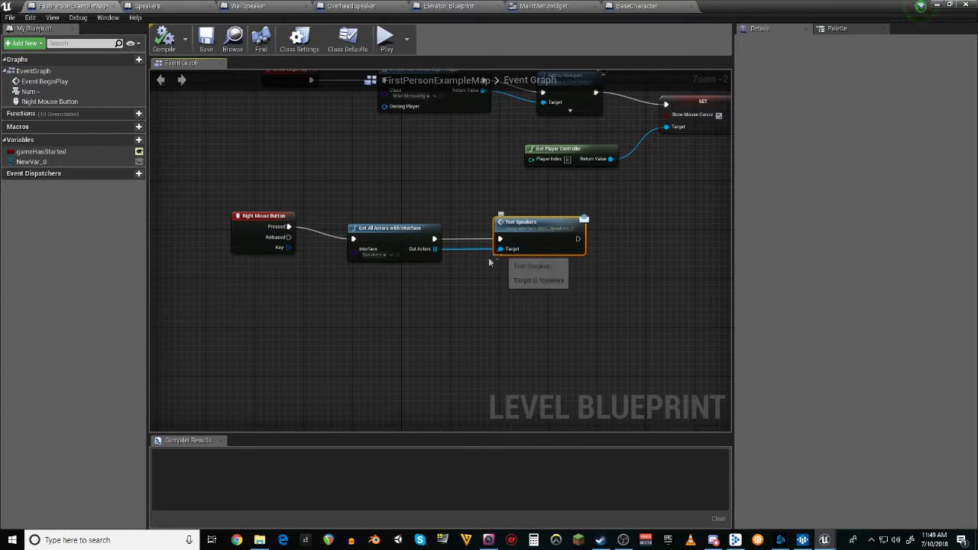
- In the WallSpeaker event graph, find Event Test Speakers and shift it and its WhiteNoiseTest Post Event node slightly up and left
{"action": "left_click", "coordinate": [264, 6]}
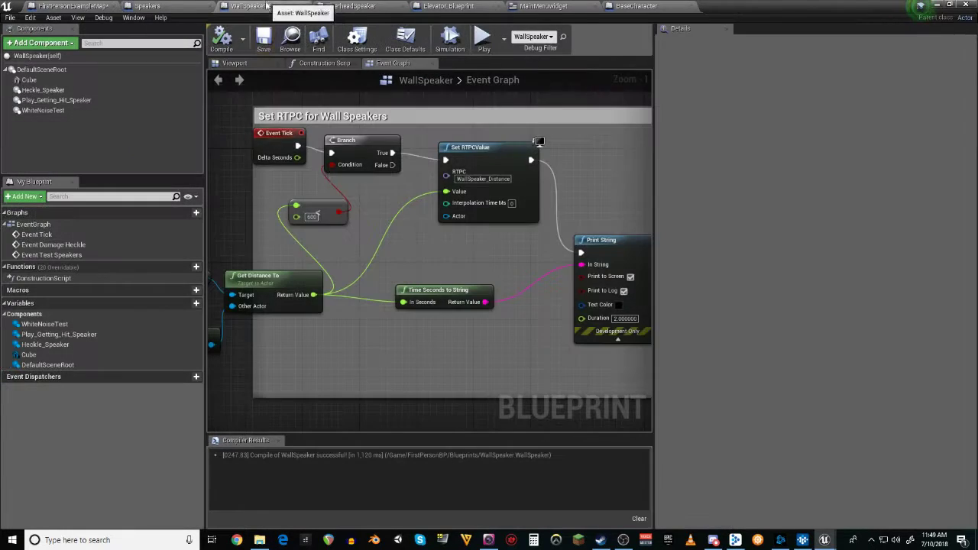
{"action": "right_click", "coordinate": [393, 326]}
{"action": "scroll", "coordinate": [392, 326], "scroll_direction": "down", "scroll_amount": 7}
{"action": "left_click", "coordinate": [459, 378]}
{"action": "scroll", "coordinate": [422, 327], "scroll_direction": "up", "scroll_amount": 7}
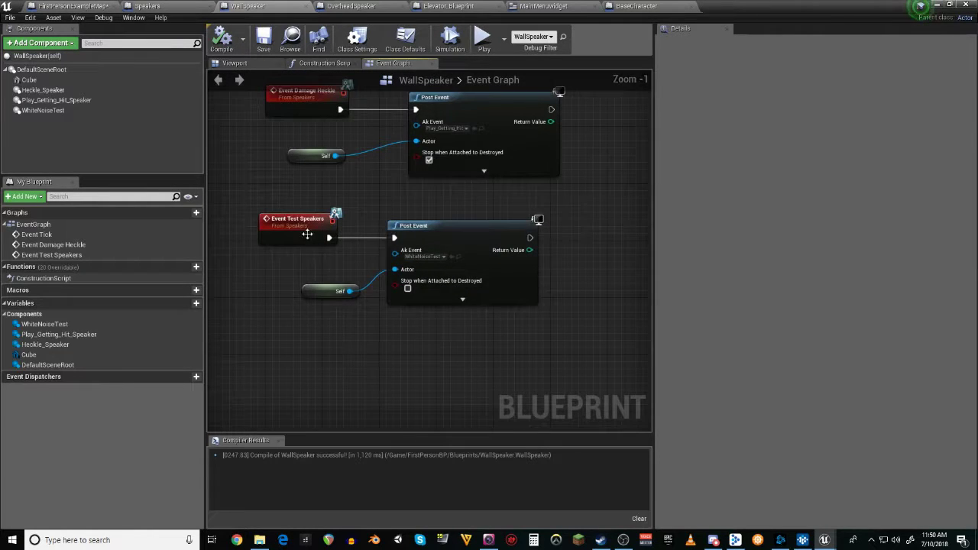
{"action": "left_click_drag", "start_coordinate": [307, 234], "coordinate": [291, 226]}
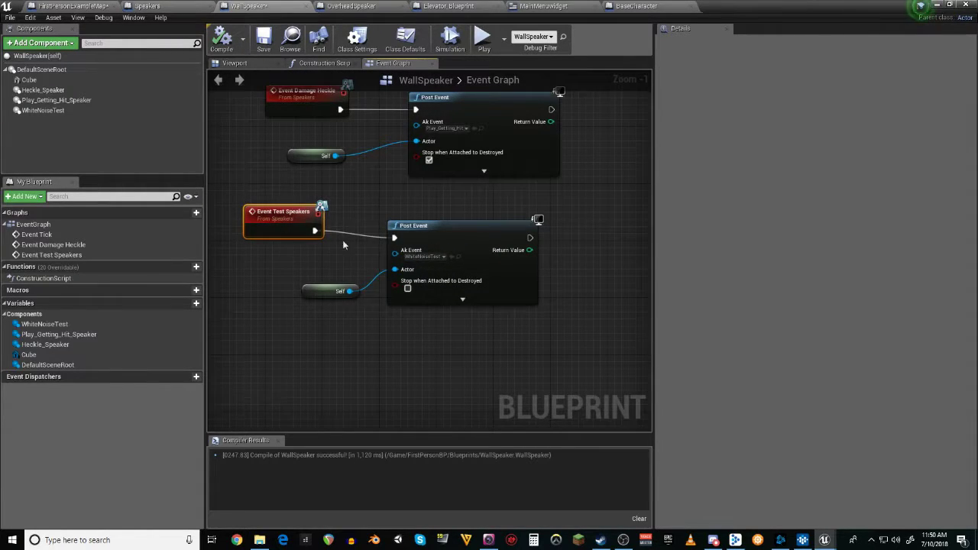
{"action": "left_click_drag", "start_coordinate": [432, 223], "coordinate": [424, 216]}
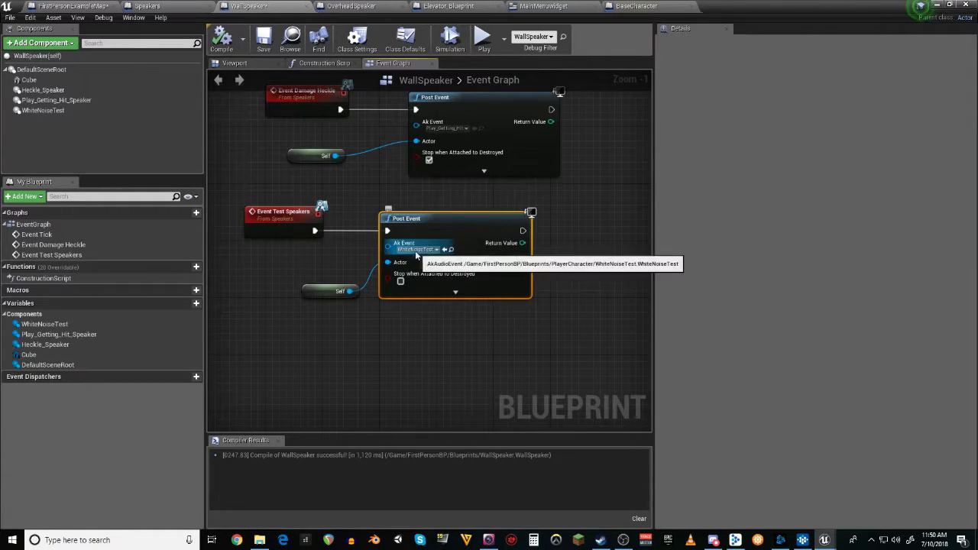
{"action": "left_click_drag", "start_coordinate": [456, 221], "coordinate": [453, 216]}
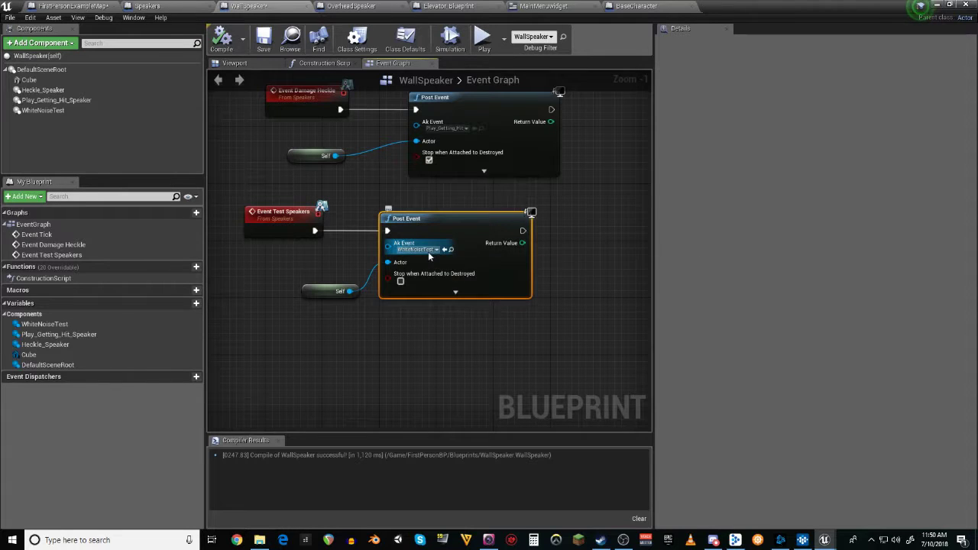
- Check the Test Speakers event and its Post Event node in the OverheadSpeaker blueprint, and save the WallSpeaker blueprint
{"action": "left_click", "coordinate": [351, 6]}
{"action": "scroll", "coordinate": [433, 237], "scroll_direction": "up", "scroll_amount": 2}
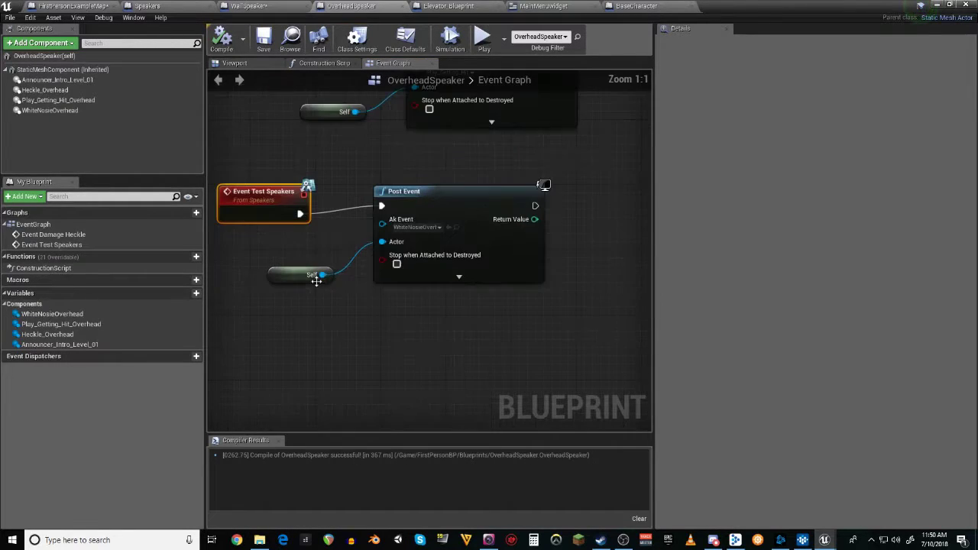
{"action": "left_click", "coordinate": [432, 228]}
{"action": "left_click", "coordinate": [340, 338]}
{"action": "left_click", "coordinate": [378, 342]}
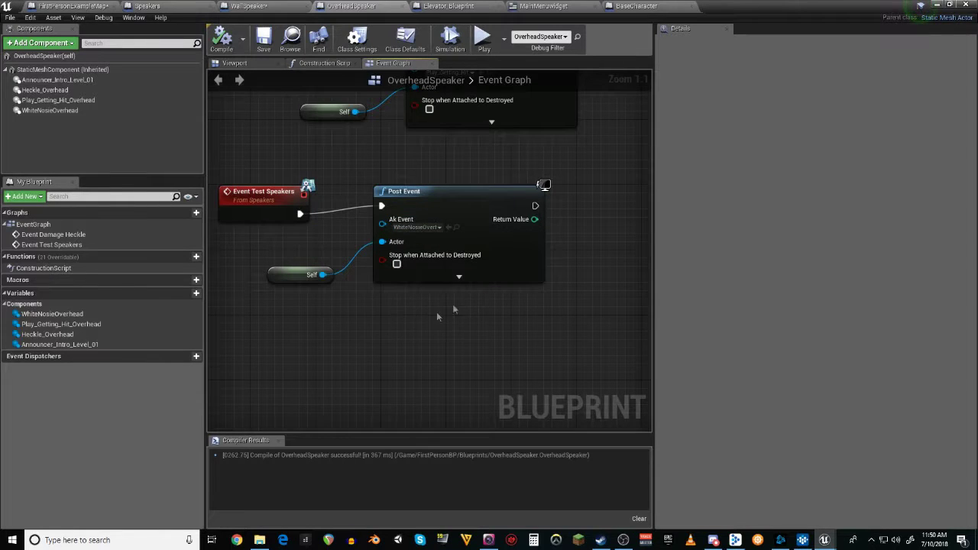
{"action": "left_click", "coordinate": [270, 8]}
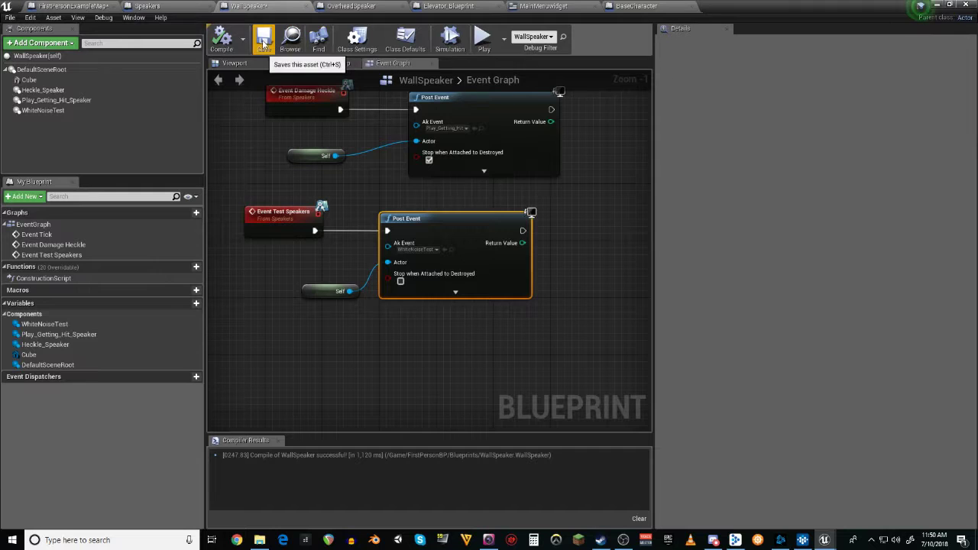
{"action": "left_click", "coordinate": [263, 42]}
- Search the BaseCharacter event graph for the Player Damage section and bring its Health nodes into view
{"action": "left_click", "coordinate": [636, 6]}
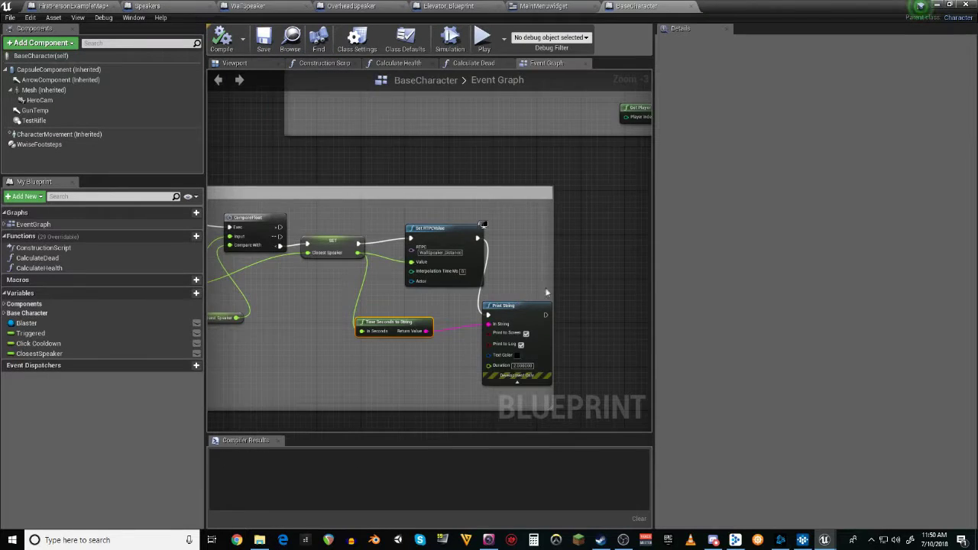
{"action": "scroll", "coordinate": [547, 292], "scroll_direction": "down", "scroll_amount": 3}
{"action": "right_click_drag", "start_coordinate": [596, 261], "coordinate": [573, 360]}
{"action": "scroll", "coordinate": [558, 327], "scroll_direction": "up", "scroll_amount": 4}
{"action": "right_click_drag", "start_coordinate": [528, 335], "coordinate": [576, 332]}
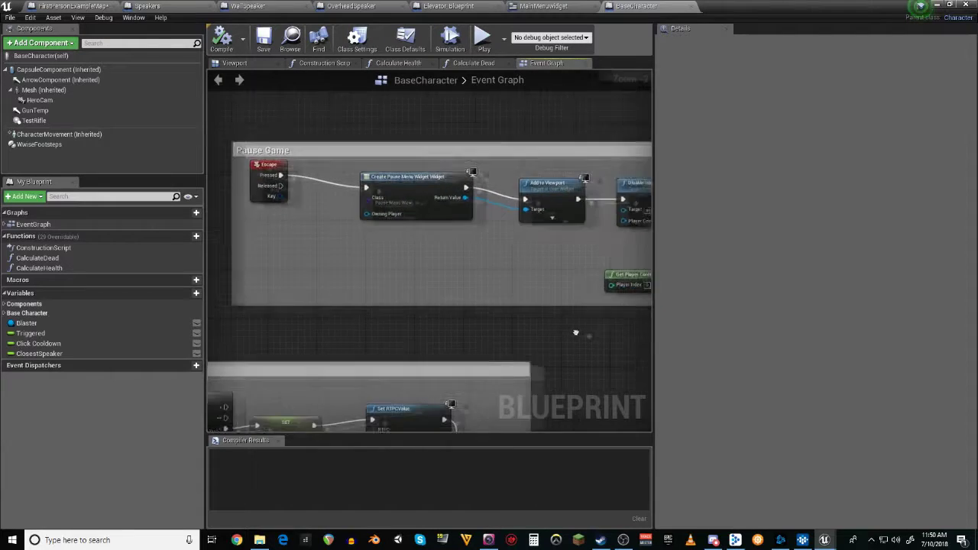
{"action": "scroll", "coordinate": [461, 350], "scroll_direction": "down", "scroll_amount": 5}
{"action": "right_click_drag", "start_coordinate": [392, 242], "coordinate": [283, 218]}
{"action": "scroll", "coordinate": [481, 275], "scroll_direction": "down", "scroll_amount": 1}
{"action": "scroll", "coordinate": [482, 275], "scroll_direction": "up", "scroll_amount": 6}
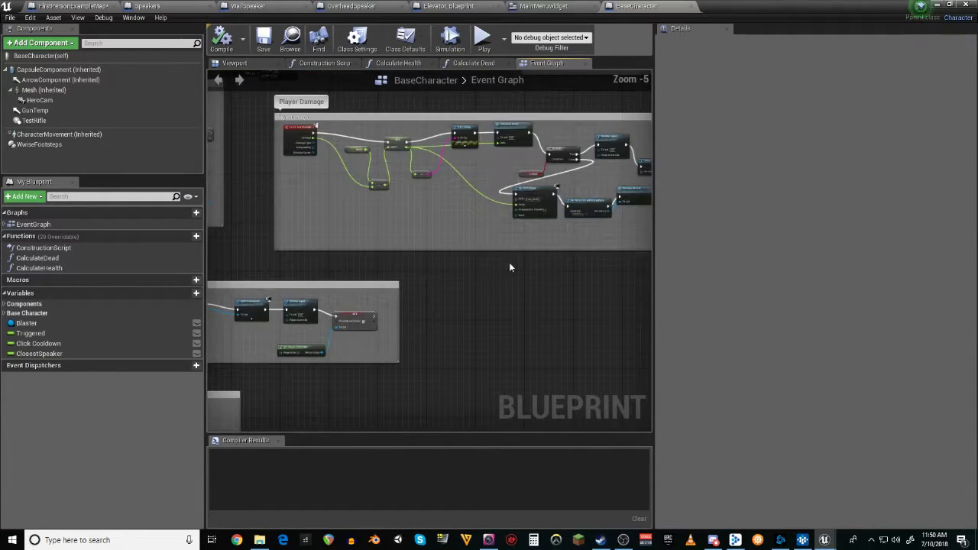
{"action": "right_click_drag", "start_coordinate": [338, 234], "coordinate": [370, 253]}
{"action": "right_click_drag", "start_coordinate": [253, 187], "coordinate": [297, 191]}
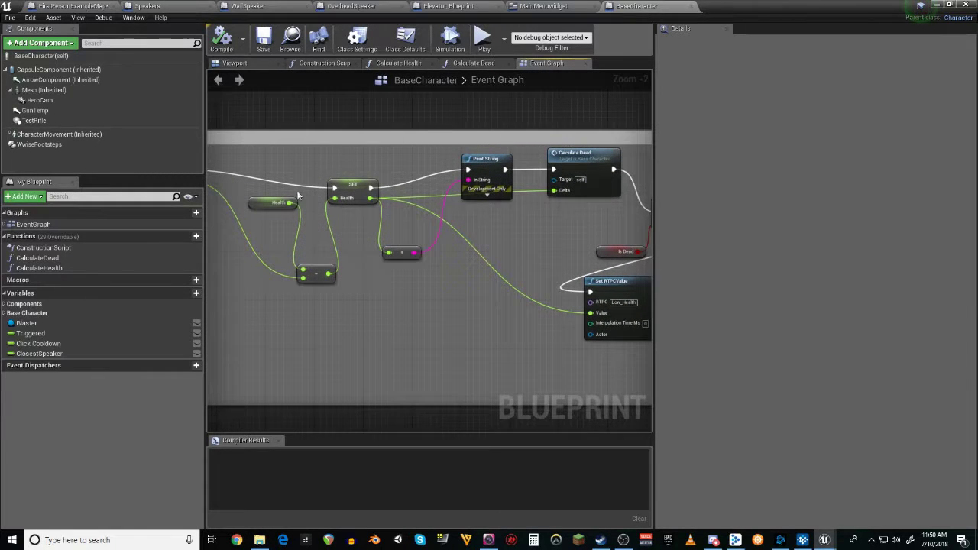
- Follow the Player Damage logic from the Health Set node to the Is Dead branch and nudge the Low_Health Set RTPCValue node slightly
{"action": "left_click", "coordinate": [355, 191]}
{"action": "left_click", "coordinate": [457, 286]}
{"action": "right_click_drag", "start_coordinate": [343, 218], "coordinate": [244, 177]}
{"action": "left_click", "coordinate": [525, 242]}
{"action": "right_click_drag", "start_coordinate": [486, 325], "coordinate": [413, 311]}
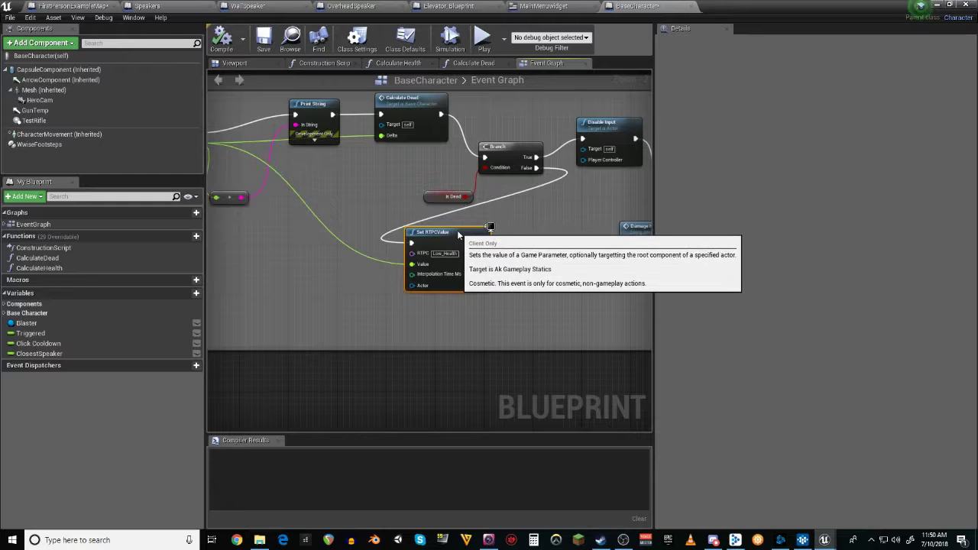
{"action": "left_click_drag", "start_coordinate": [473, 224], "coordinate": [467, 229]}
{"action": "right_click_drag", "start_coordinate": [496, 321], "coordinate": [467, 312]}
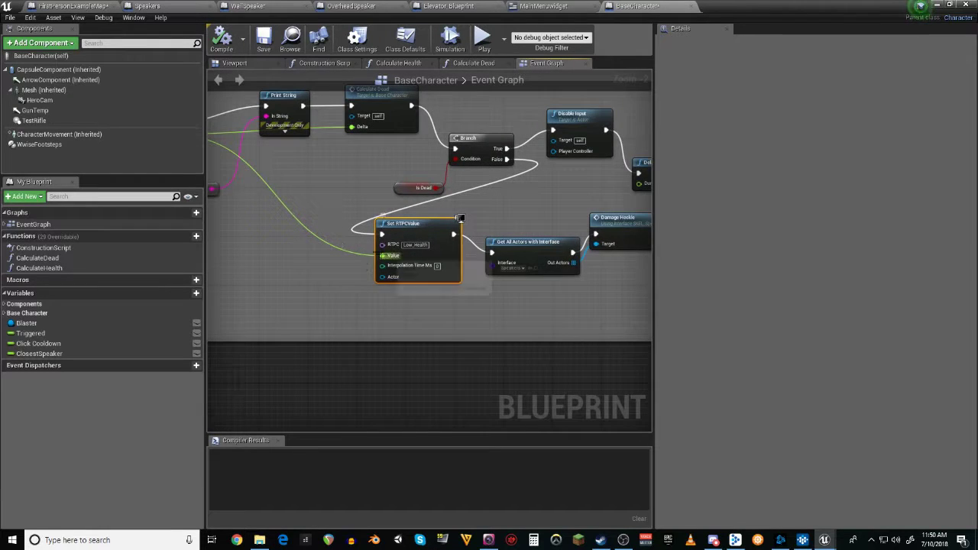
- Shift the Get All Actors with Interface node slightly up and the Damage Heckle node slightly down so they sit nearly level
{"action": "right_click_drag", "start_coordinate": [540, 303], "coordinate": [492, 295]}
{"action": "left_click_drag", "start_coordinate": [489, 234], "coordinate": [487, 222]}
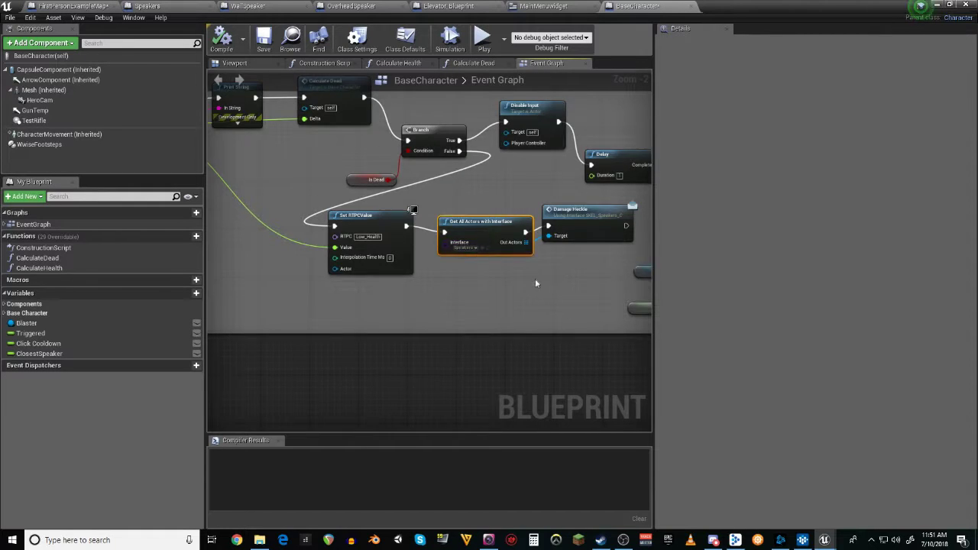
{"action": "right_click_drag", "start_coordinate": [534, 278], "coordinate": [468, 278]}
{"action": "left_click_drag", "start_coordinate": [510, 216], "coordinate": [505, 224]}
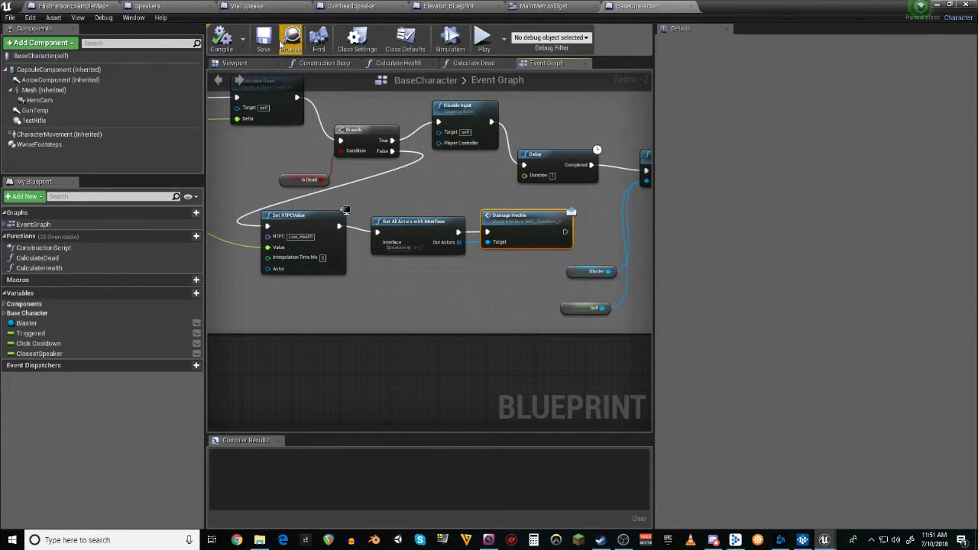
- In the WallSpeaker event graph, go to Event Damage Heckle and move its Post Event node slightly upward
{"action": "left_click", "coordinate": [247, 5]}
{"action": "scroll", "coordinate": [337, 236], "scroll_direction": "up", "scroll_amount": 1}
{"action": "scroll", "coordinate": [373, 311], "scroll_direction": "down", "scroll_amount": 1}
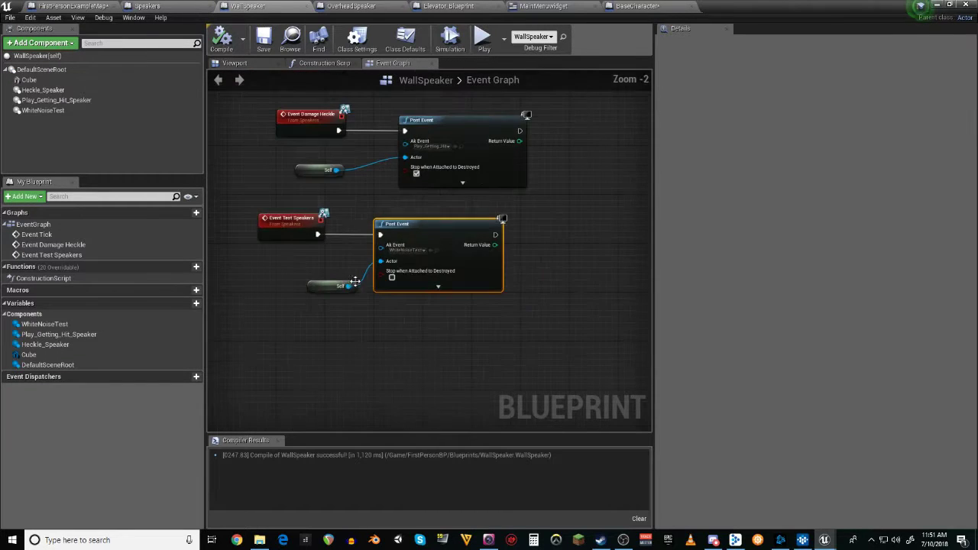
{"action": "right_click_drag", "start_coordinate": [378, 180], "coordinate": [372, 255]}
{"action": "scroll", "coordinate": [371, 260], "scroll_direction": "up", "scroll_amount": 1}
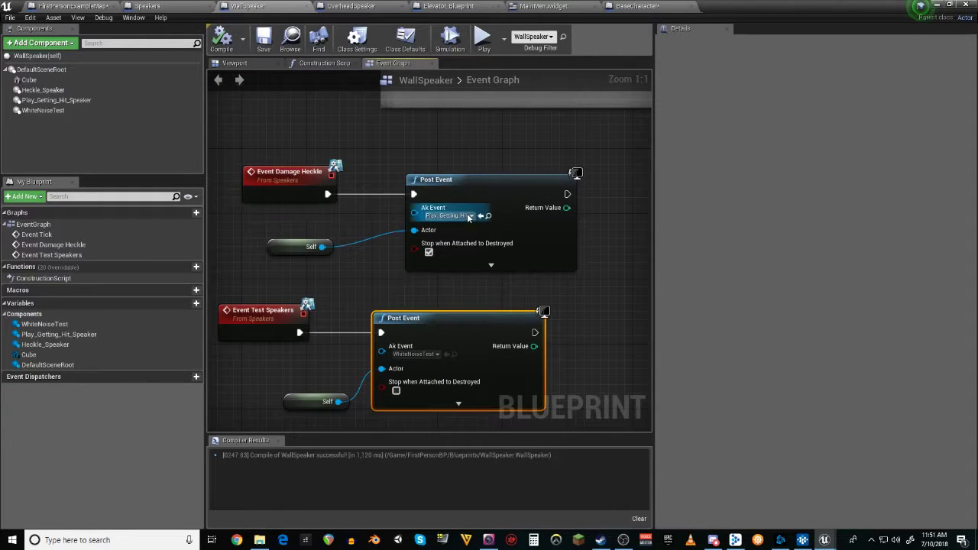
{"action": "left_click", "coordinate": [470, 183]}
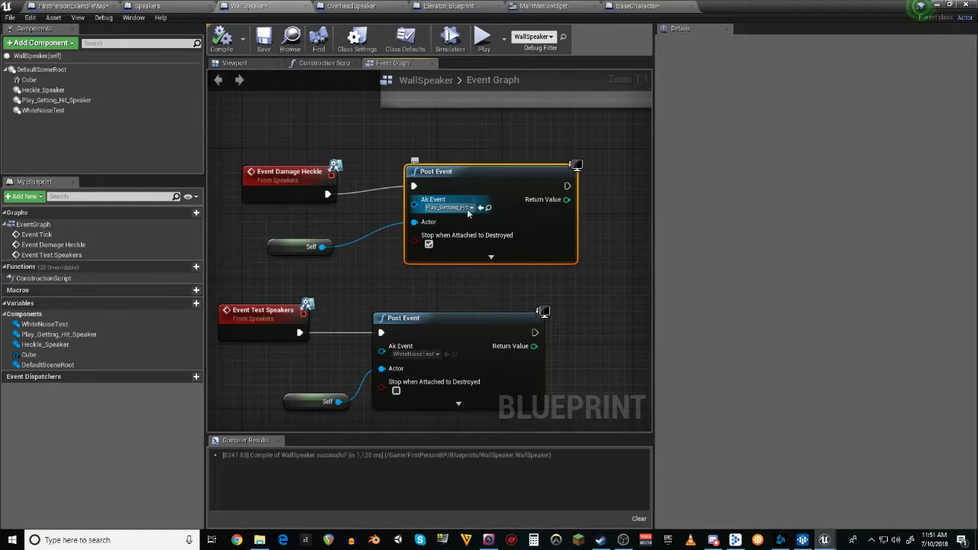
{"action": "right_click_drag", "start_coordinate": [593, 237], "coordinate": [587, 257]}
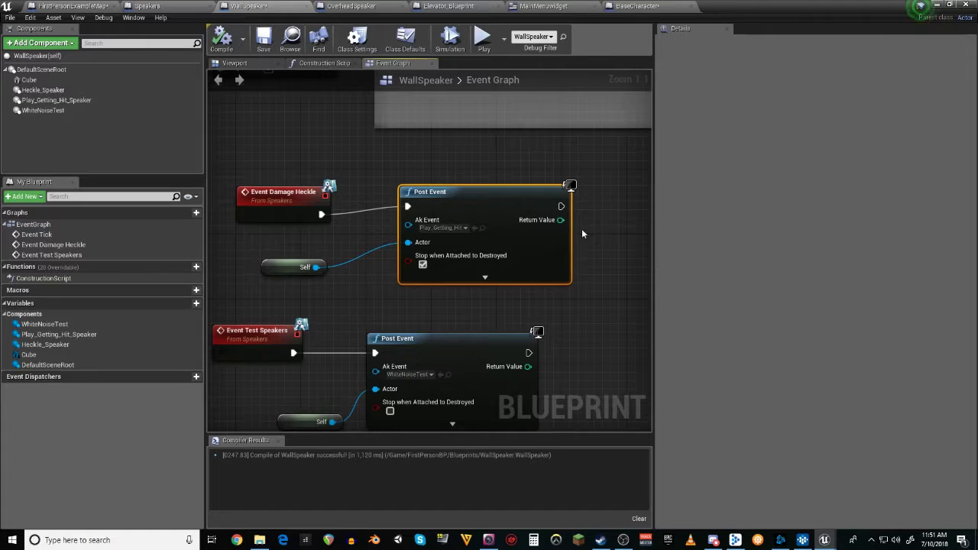
- Compare the Damage Heckle event in the OverheadSpeaker blueprint with the one in WallSpeaker
{"action": "left_click", "coordinate": [337, 6]}
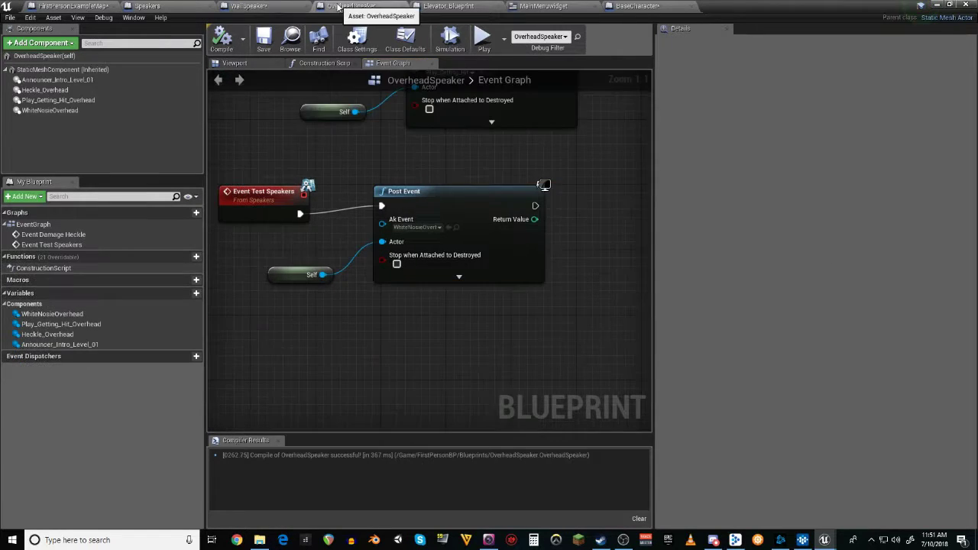
{"action": "left_click", "coordinate": [275, 6]}
{"action": "left_click", "coordinate": [348, 6]}
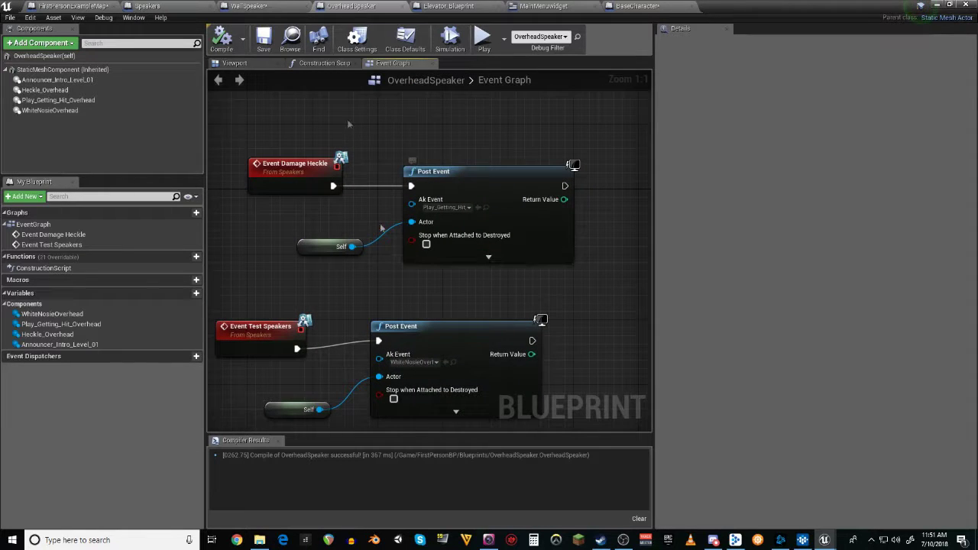
{"action": "left_click", "coordinate": [267, 7]}
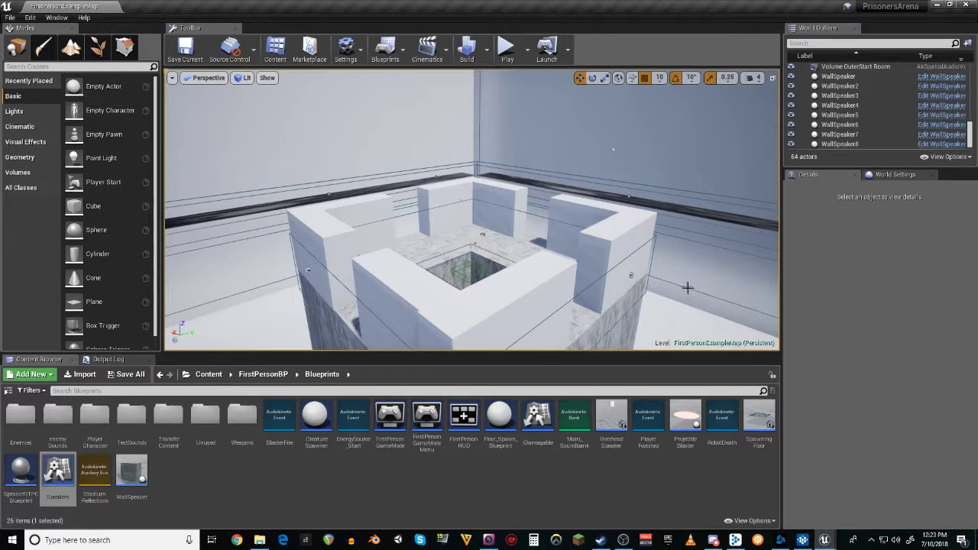
- Look over the central tower and the surrounding arena walls in the FirstPersonExampleMap level viewport
{"action": "right_click_drag", "start_coordinate": [688, 287], "coordinate": [601, 272]}
{"action": "right_click_drag", "start_coordinate": [687, 300], "coordinate": [680, 310]}
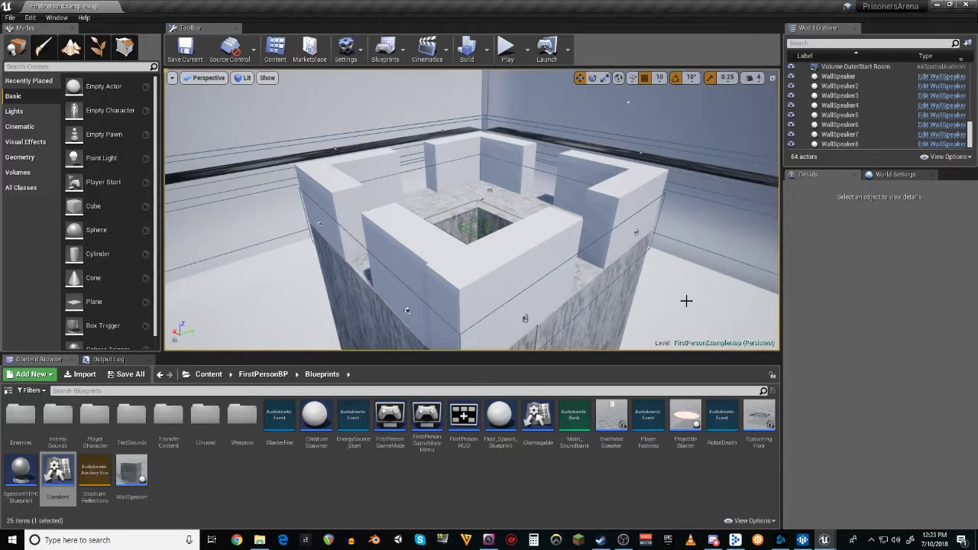
{"action": "right_click_drag", "start_coordinate": [703, 263], "coordinate": [651, 251]}
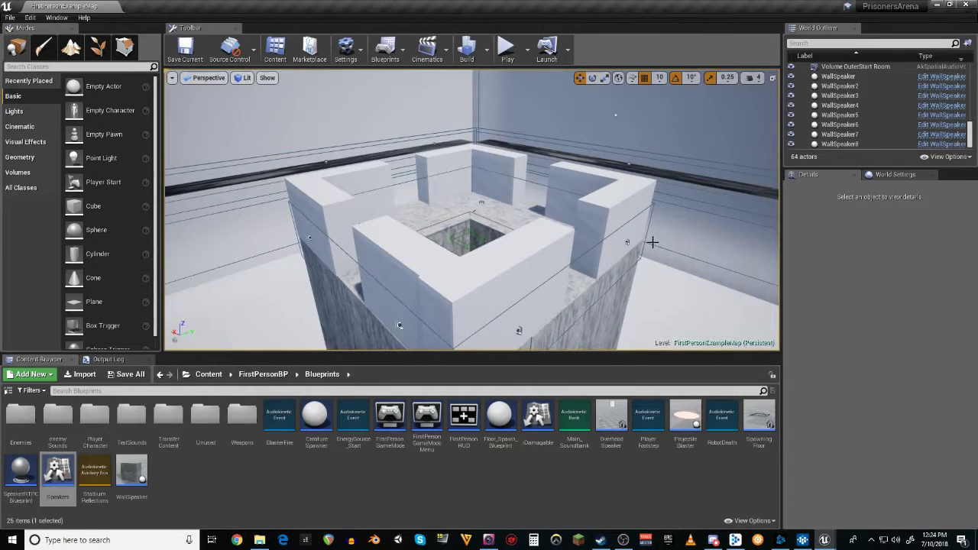
{"action": "right_click_drag", "start_coordinate": [653, 247], "coordinate": [726, 253]}
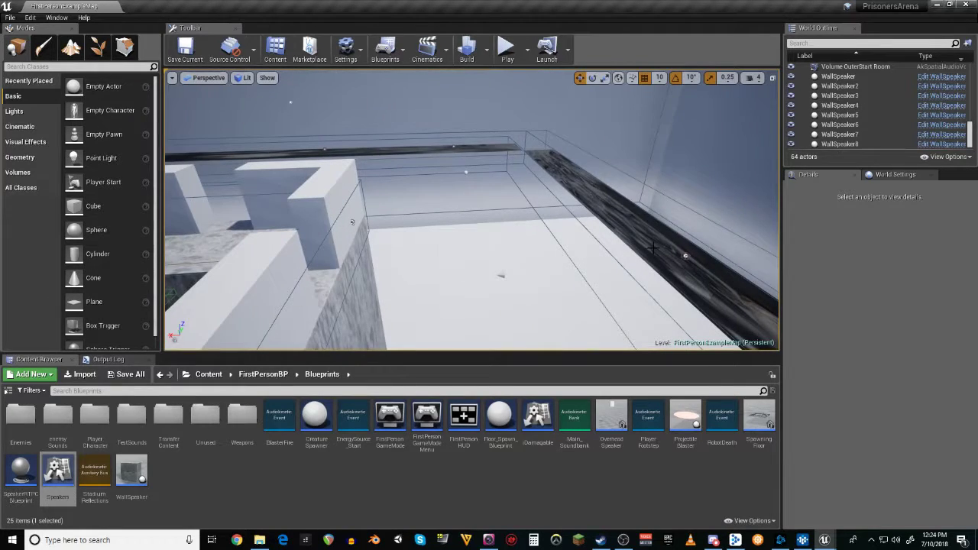
{"action": "right_click_drag", "start_coordinate": [652, 249], "coordinate": [552, 243]}
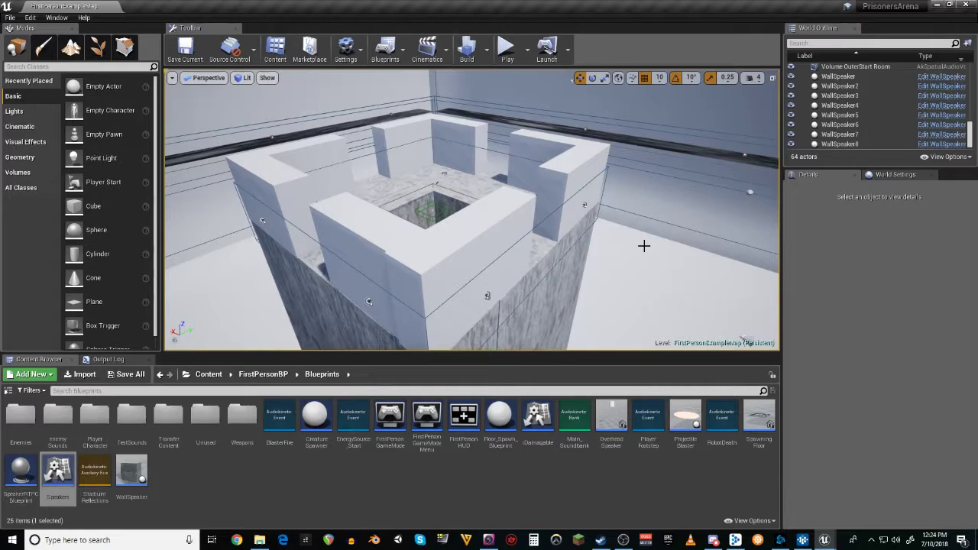
{"action": "left_click_drag", "start_coordinate": [637, 236], "coordinate": [646, 218]}
{"action": "right_click_drag", "start_coordinate": [653, 241], "coordinate": [691, 265]}
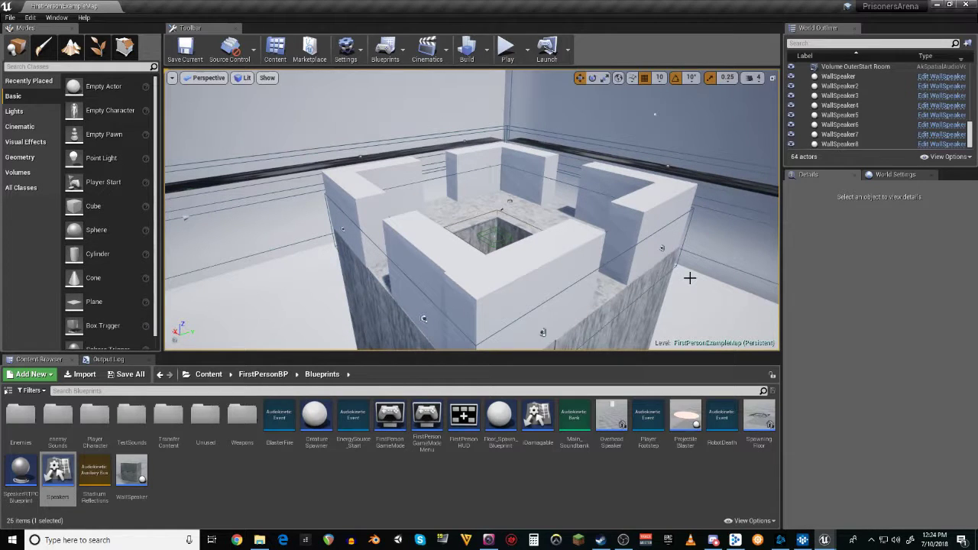